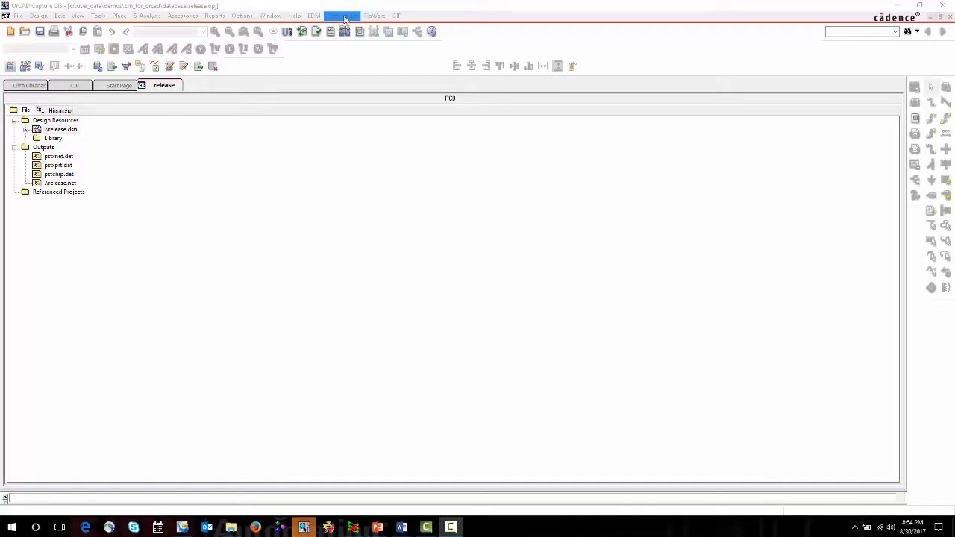
- Launch Constraint Manager for OrCAD on the release.dsn design and maximize its window
click(344, 16)
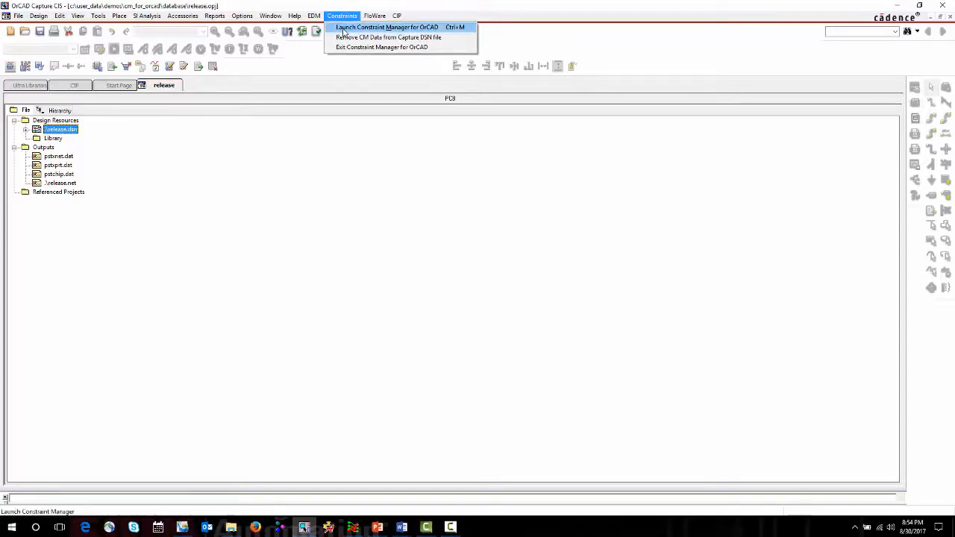
click(373, 28)
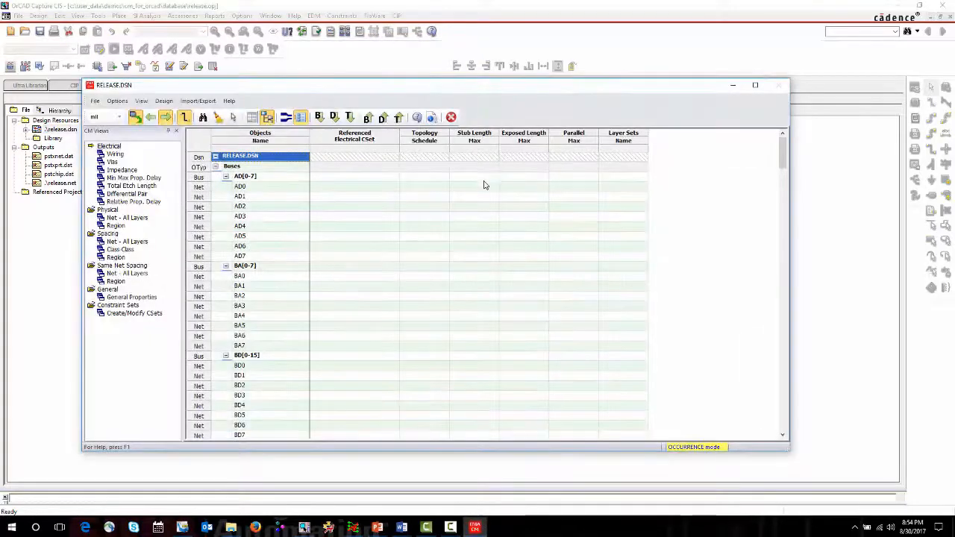
click(756, 85)
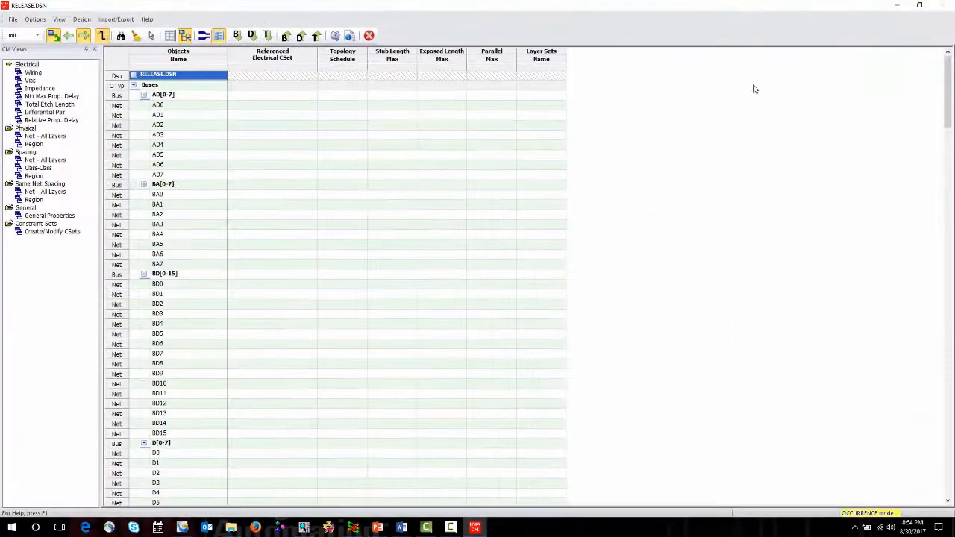
- Collapse the net lists of all buses from AD[0-7] through VD[0-7] in the electrical worksheet
click(143, 95)
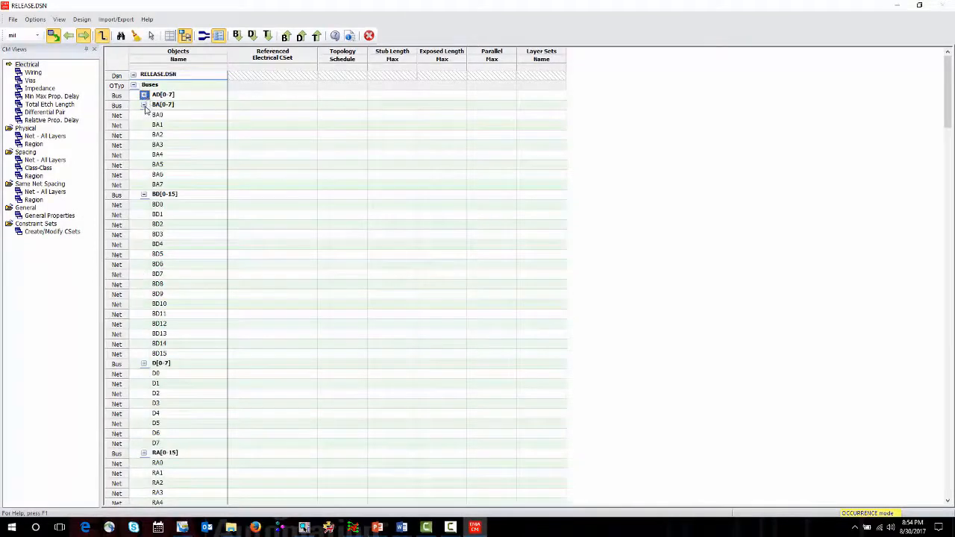
click(143, 104)
click(143, 114)
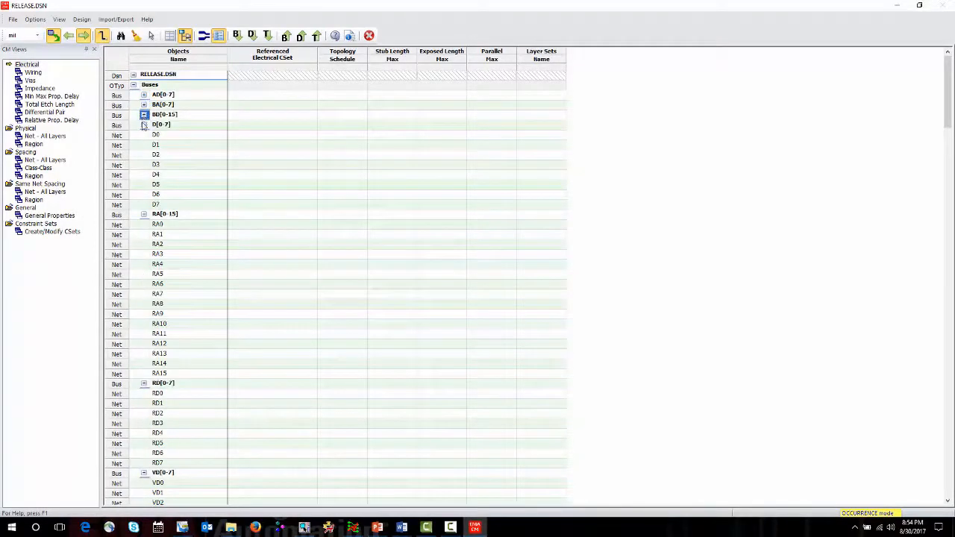
click(143, 124)
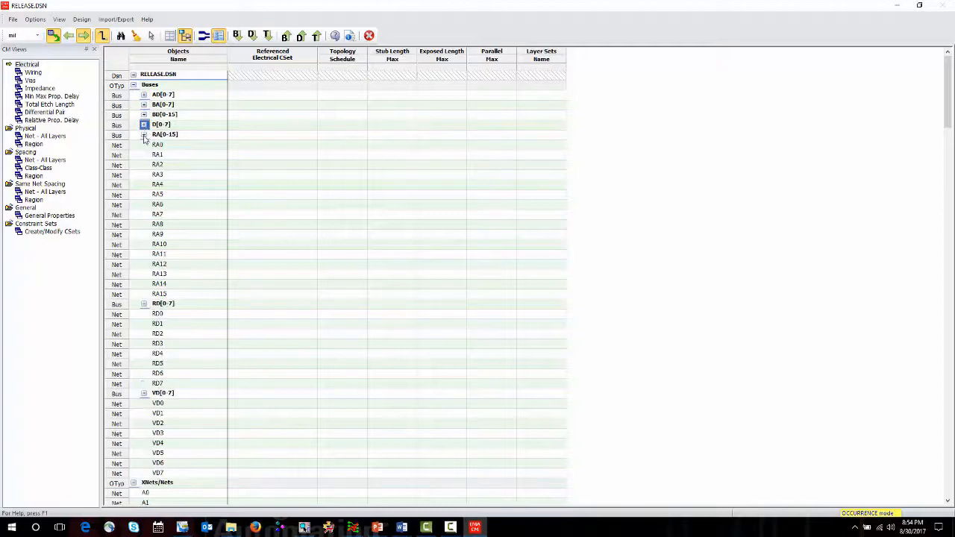
click(143, 135)
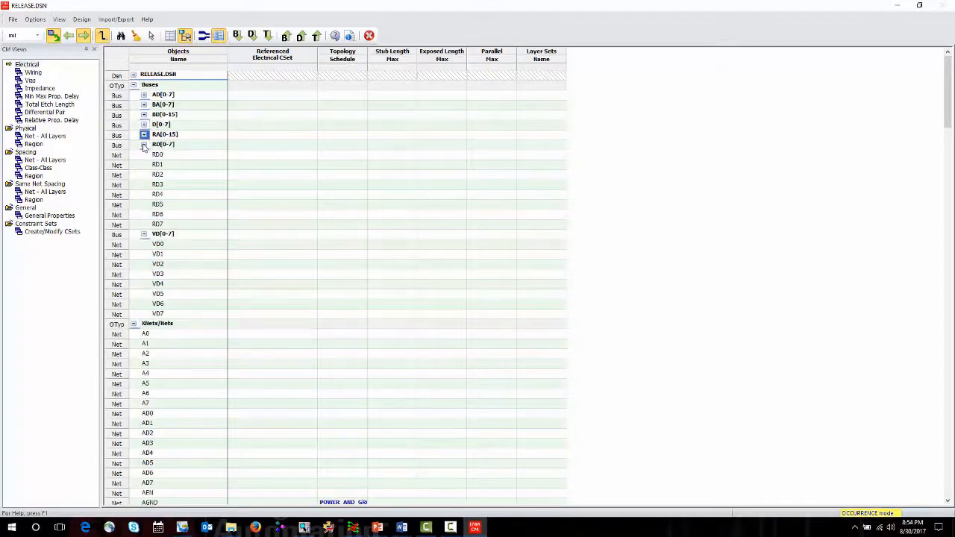
click(144, 145)
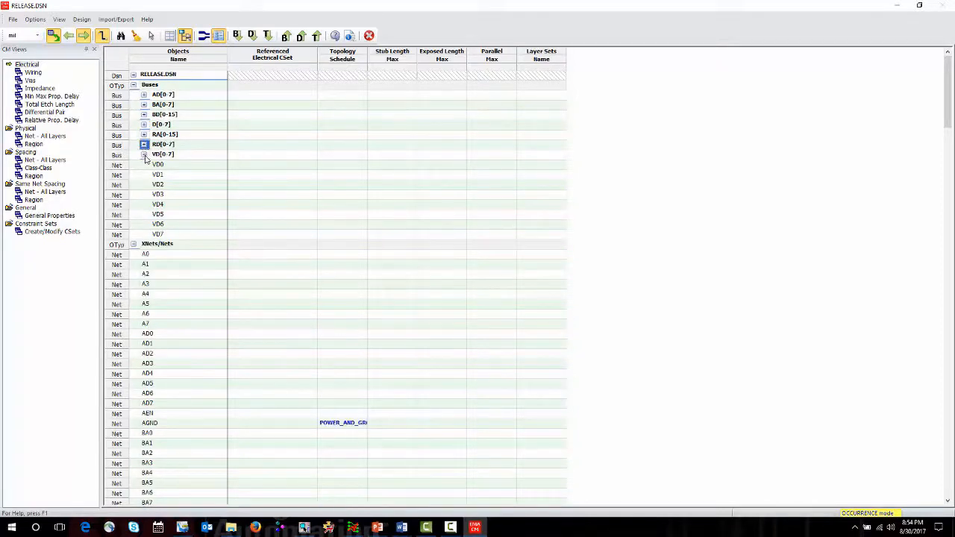
click(144, 155)
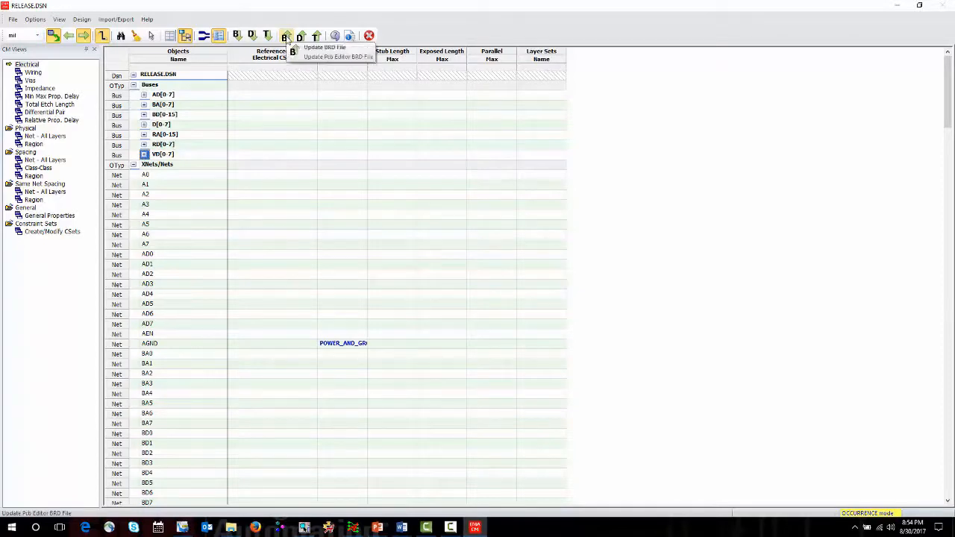
- Update the PCB Editor board file 1_ConstraintsUpdate.brd from the allegro folder with the design's constraints
click(287, 37)
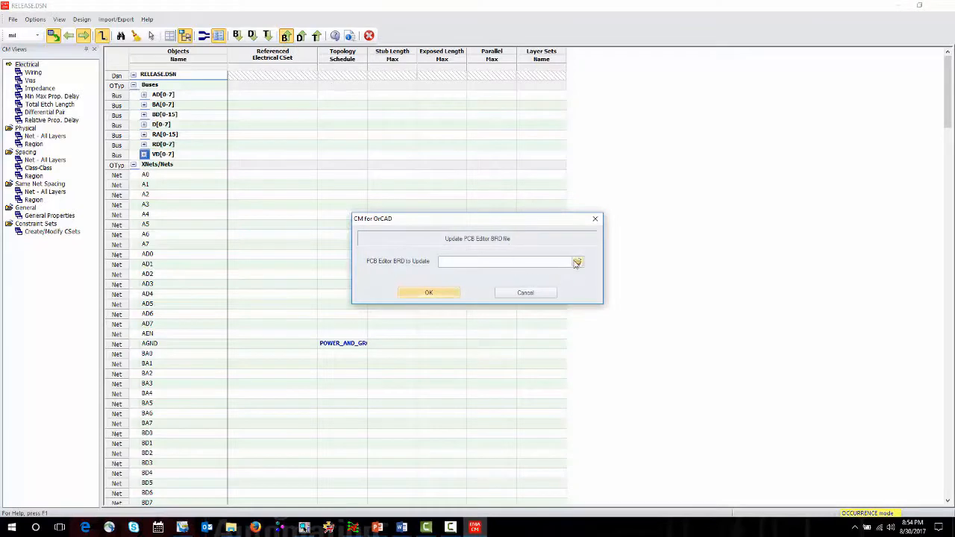
click(577, 262)
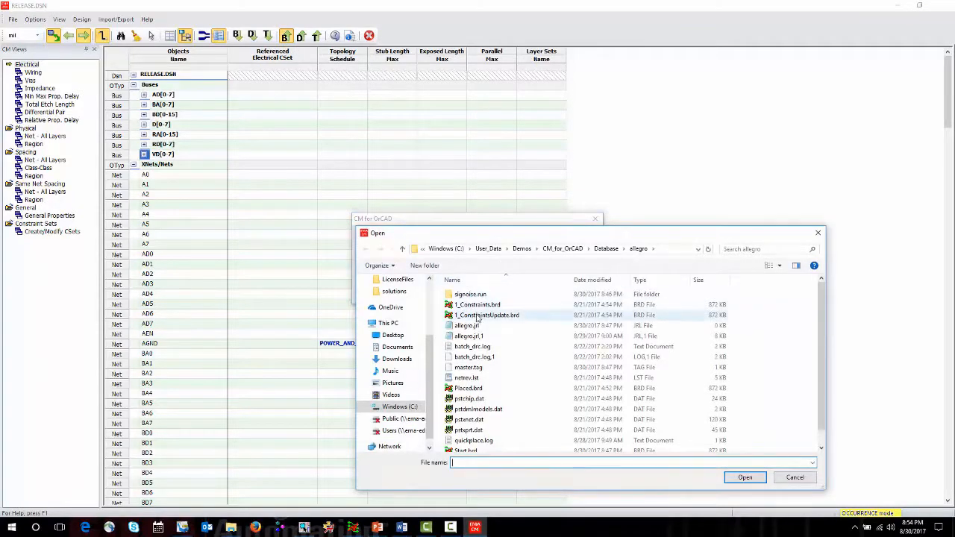
click(479, 318)
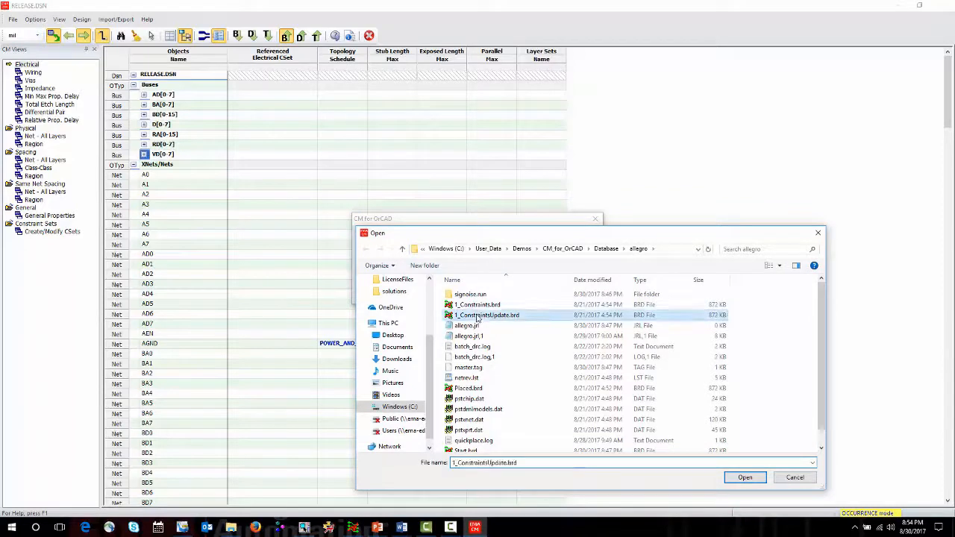
click(744, 477)
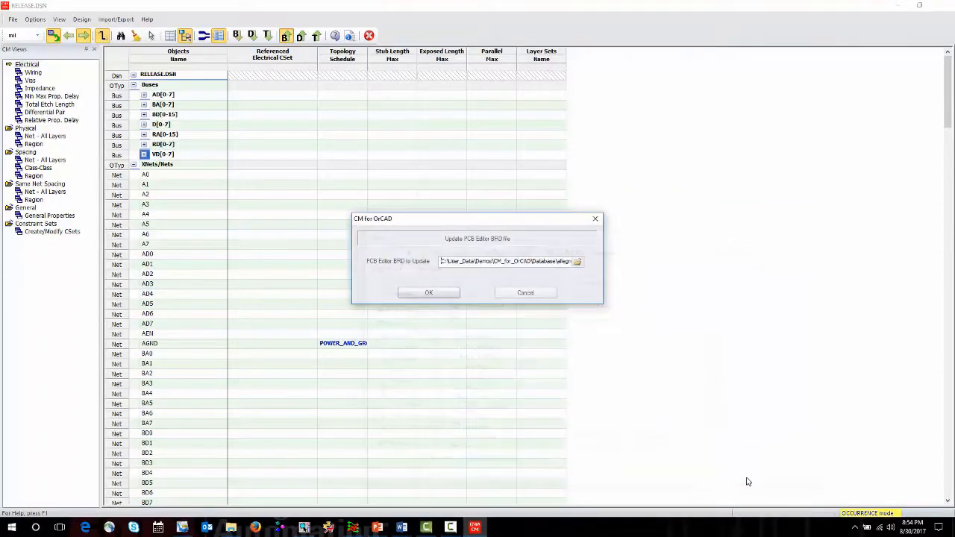
click(430, 294)
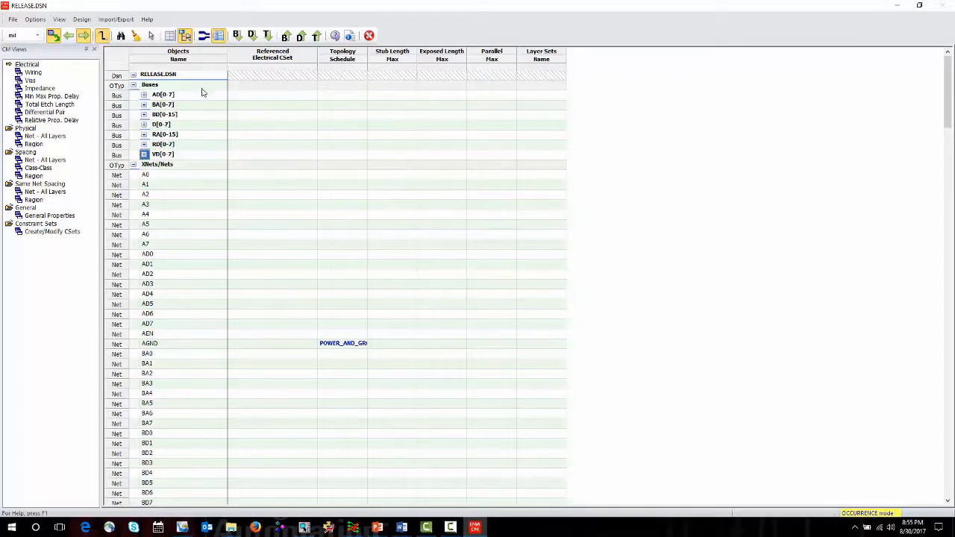
- Create a new electrical constraint set named Rules
click(171, 37)
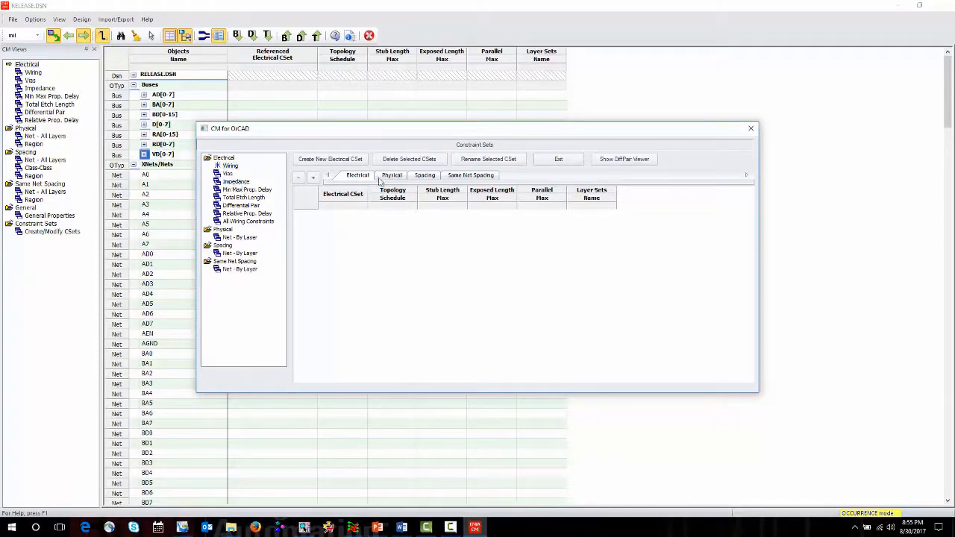
click(337, 162)
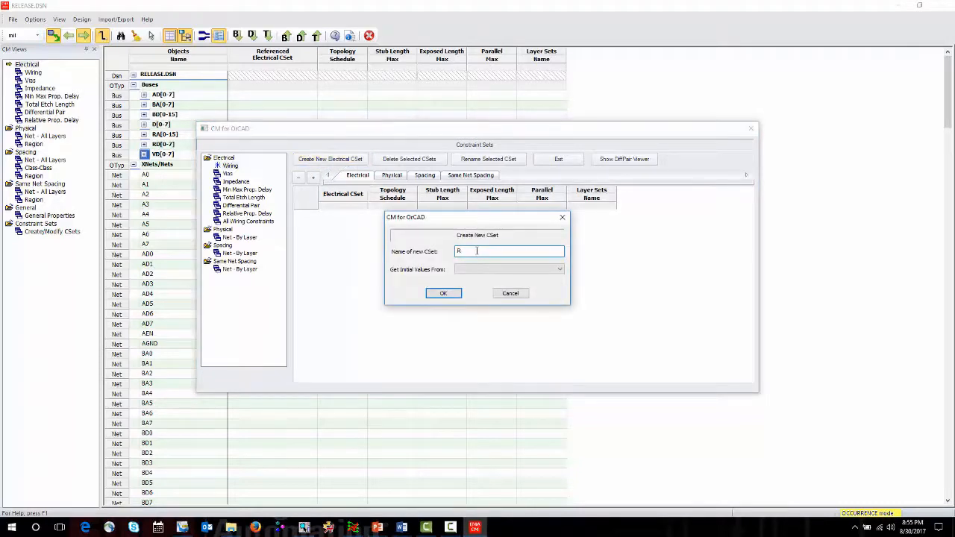
text(Rules)
click(443, 293)
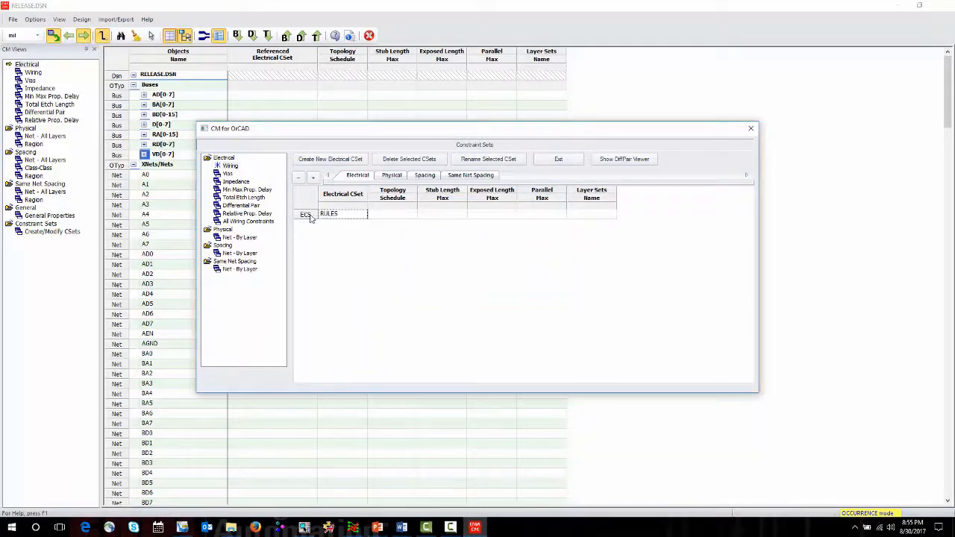
- Set the RULES wiring constraints to a MIN_DAISY_CHAIN topology schedule, 200 mil maximum stub length and 200 mil maximum exposed length
click(232, 167)
click(414, 214)
click(413, 215)
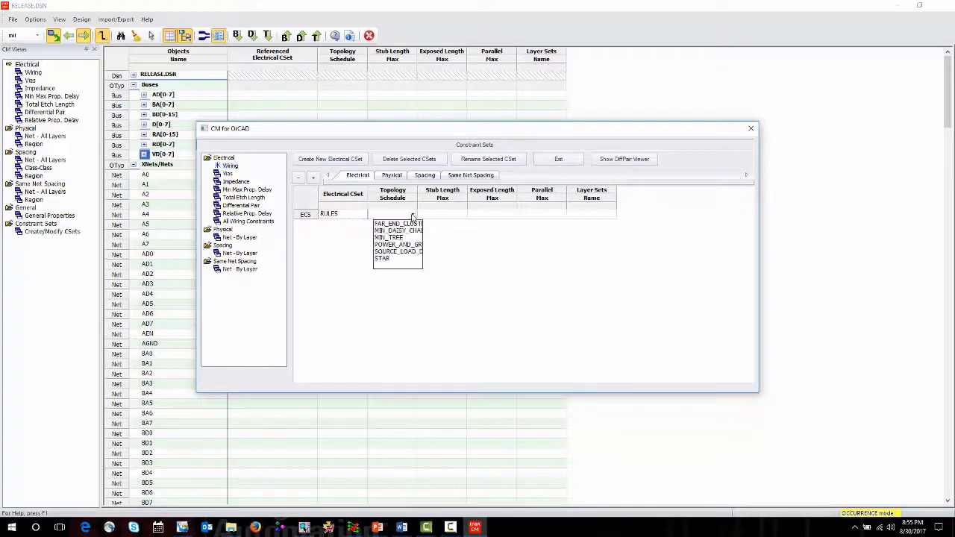
click(406, 230)
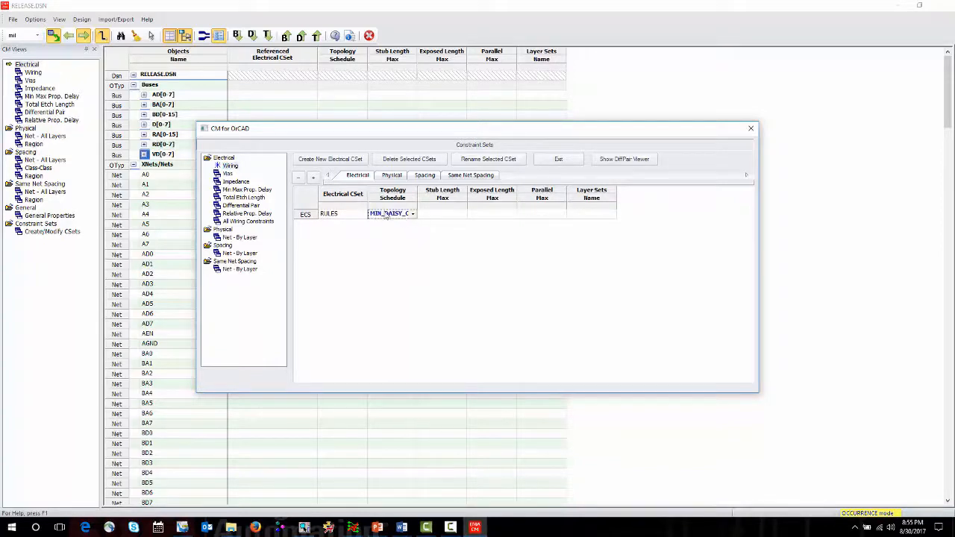
click(440, 217)
text(2)
key(Tab)
text(200)
key(Tab)
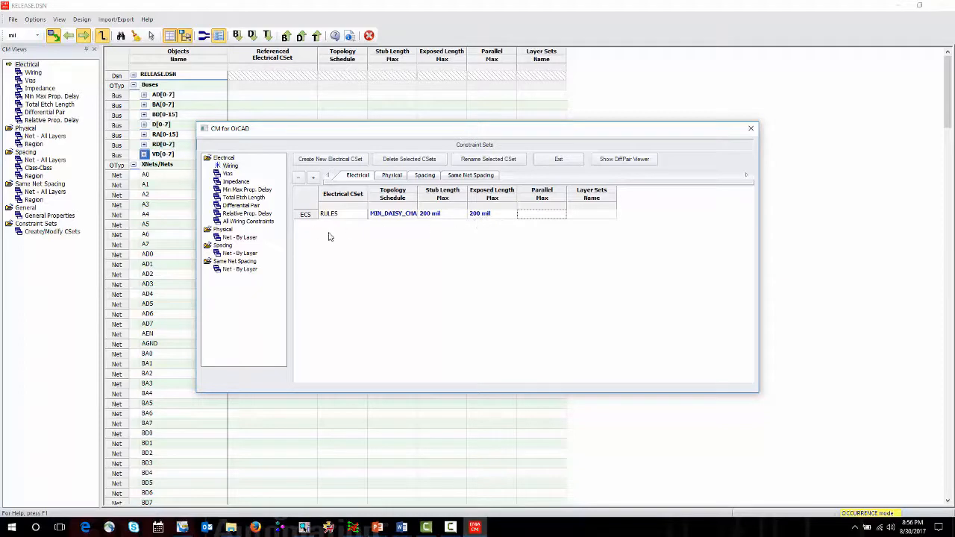
- Set the maximum via count of the RULES constraint set to 2
click(227, 174)
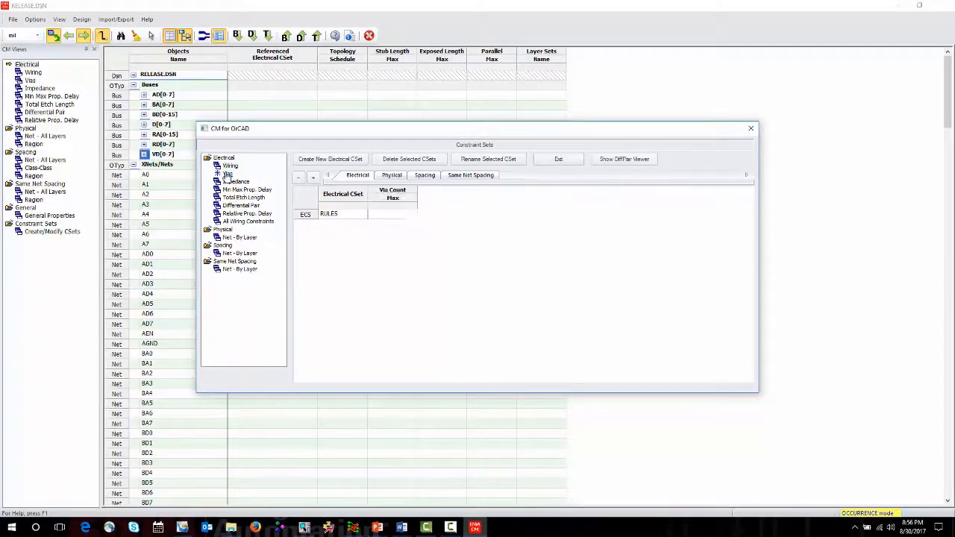
double_click(379, 216)
text(2)
- Set the RULES single-line impedance target to 60 ohm, switch the tolerance unit, and enter a tolerance of 2
click(237, 183)
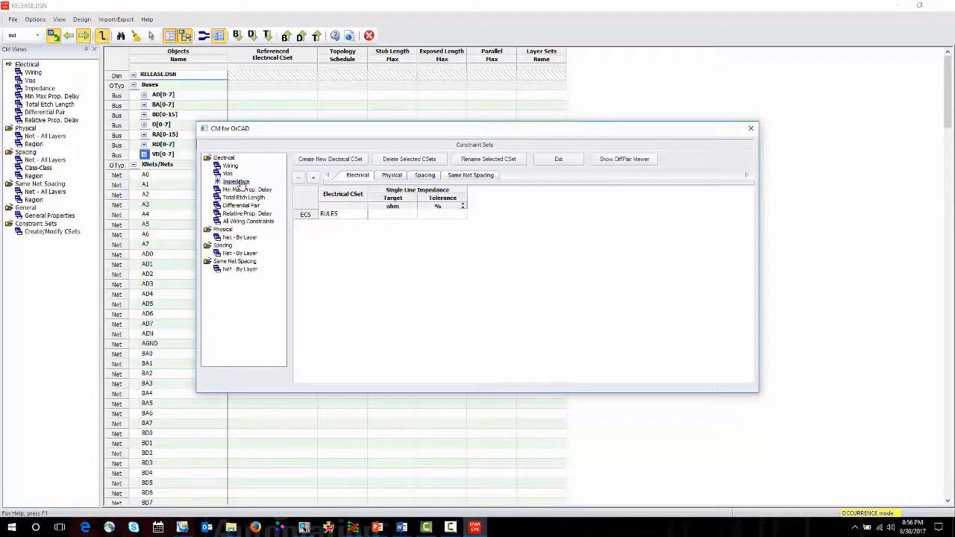
click(390, 215)
text(60)
key(Tab)
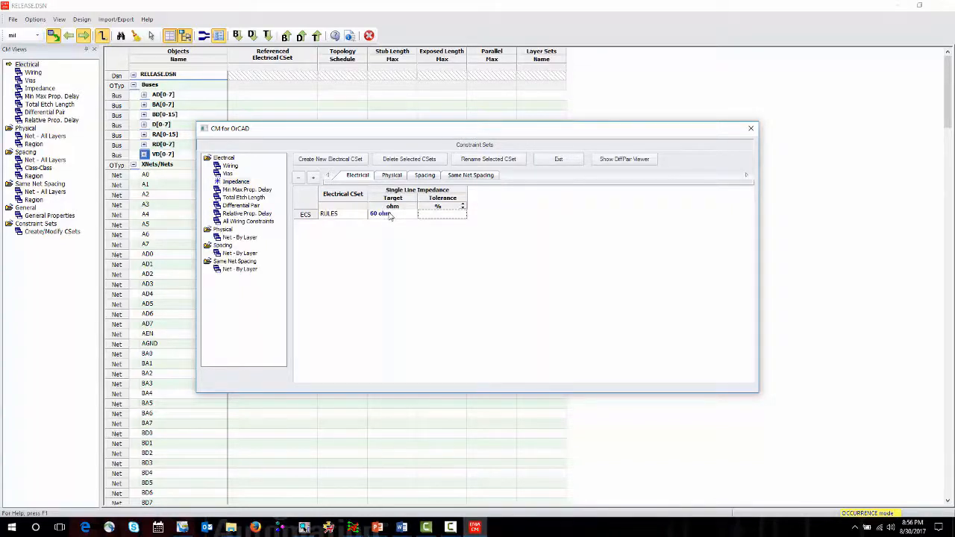
click(462, 208)
text(2)
key(Return)
- Give RULES the L:S pin pair with a propagation delay of 1000 mil minimum and 3000 mil maximum, and close the constraint set editor
click(239, 190)
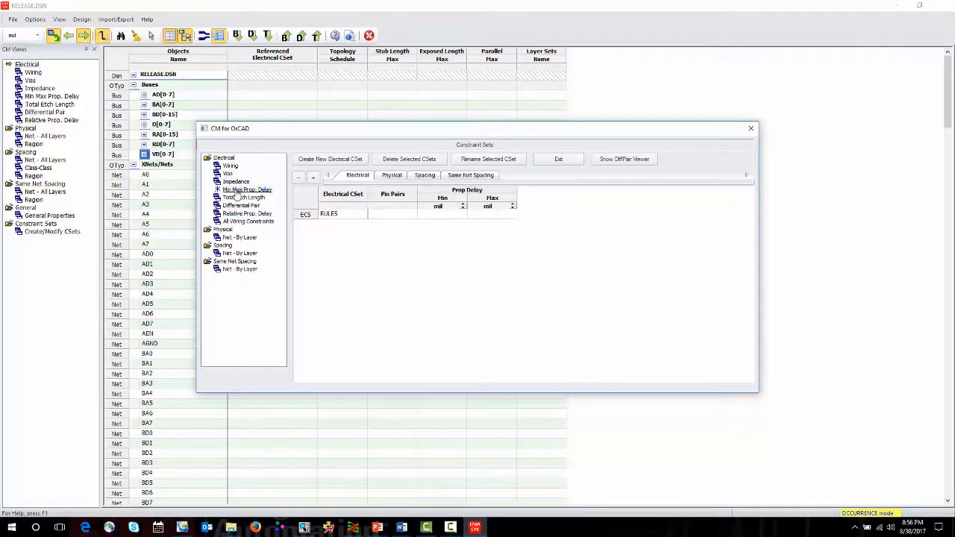
click(412, 219)
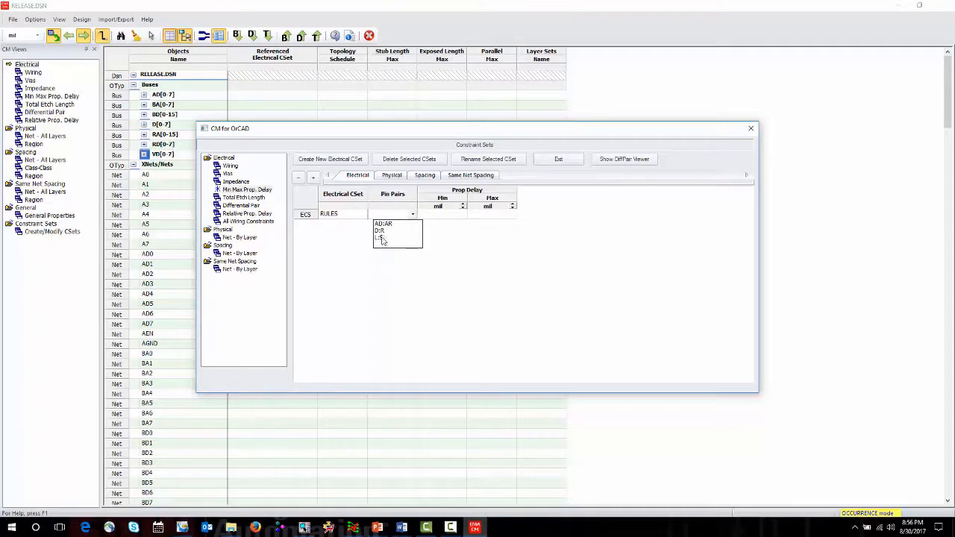
click(382, 239)
click(449, 216)
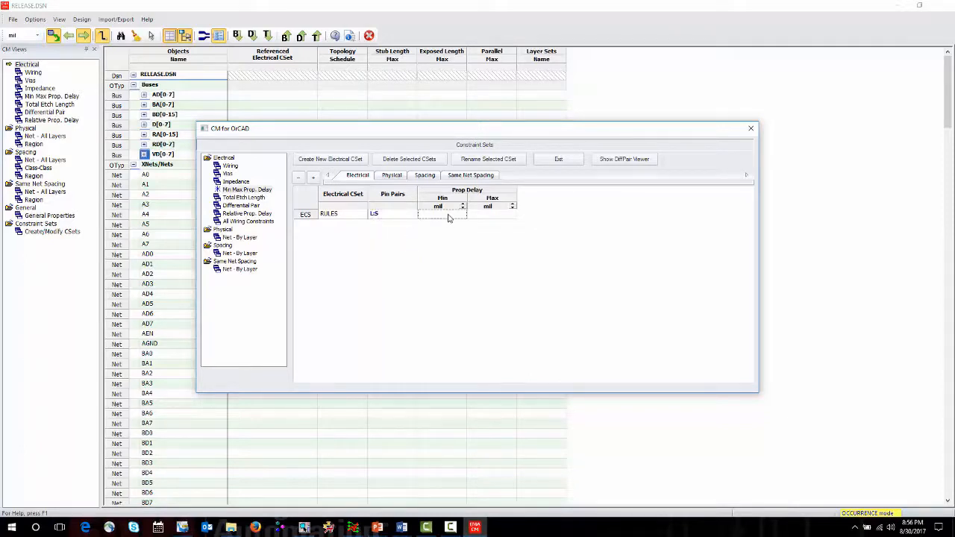
text(1000)
key(Tab)
text(3)
key(Return)
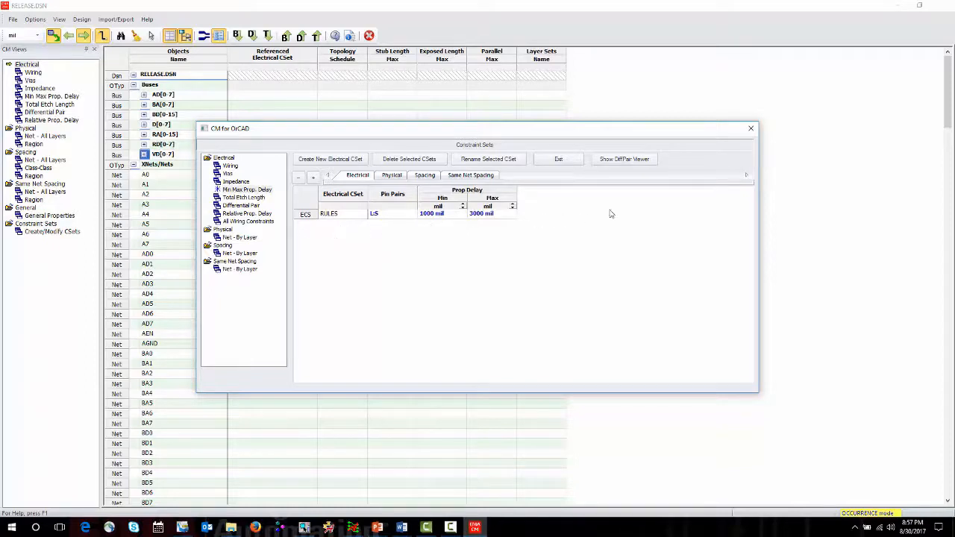
click(558, 161)
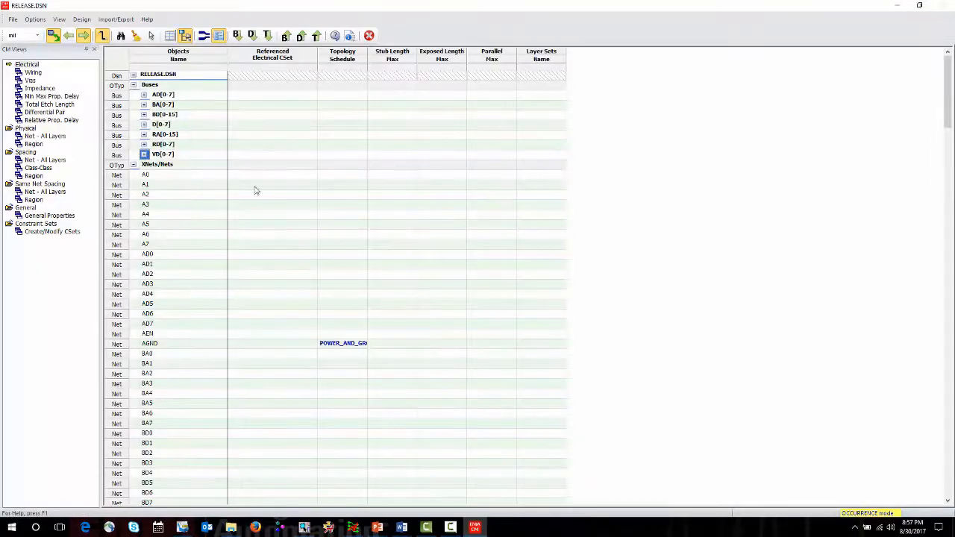
- Assign the RULES electrical constraint set to bus D[0-7], with its nets expanded for checking and collapsed again
click(144, 125)
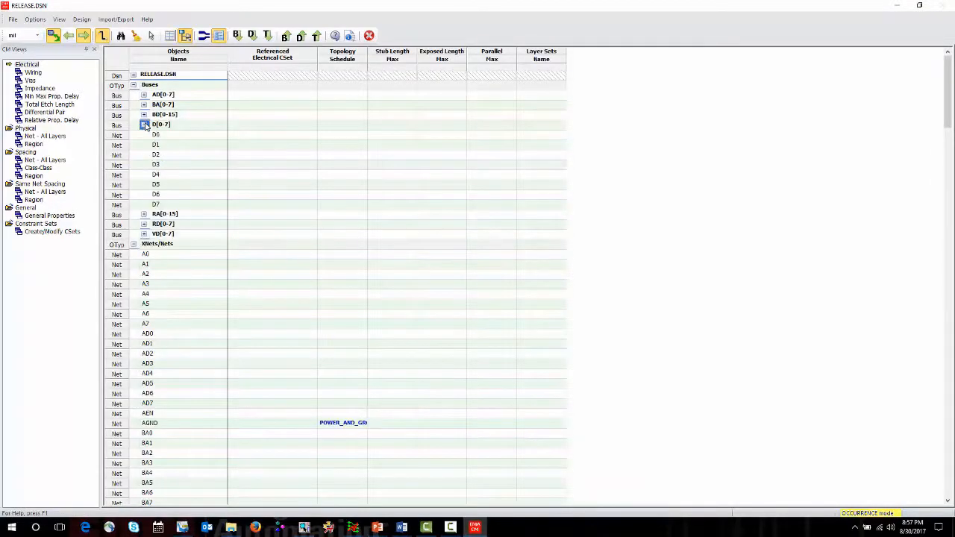
click(311, 127)
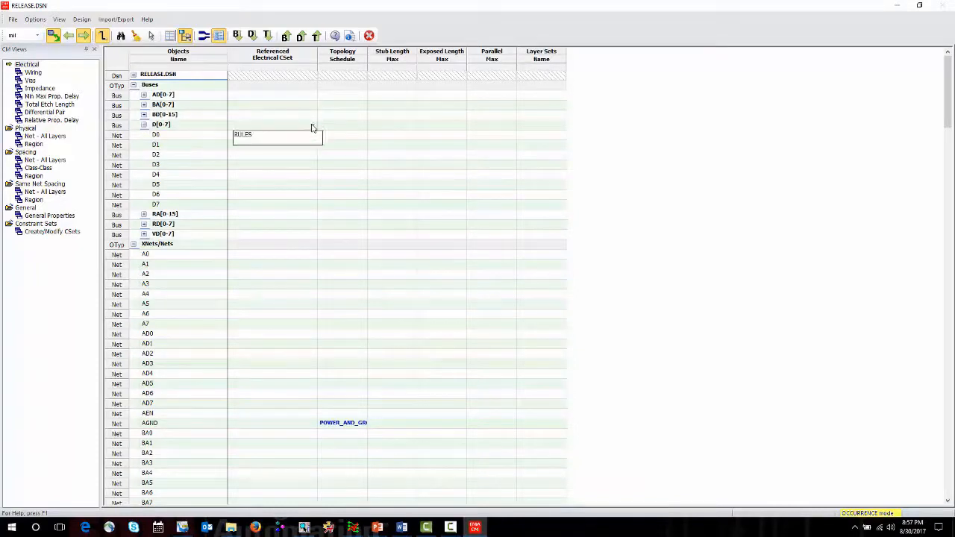
click(243, 137)
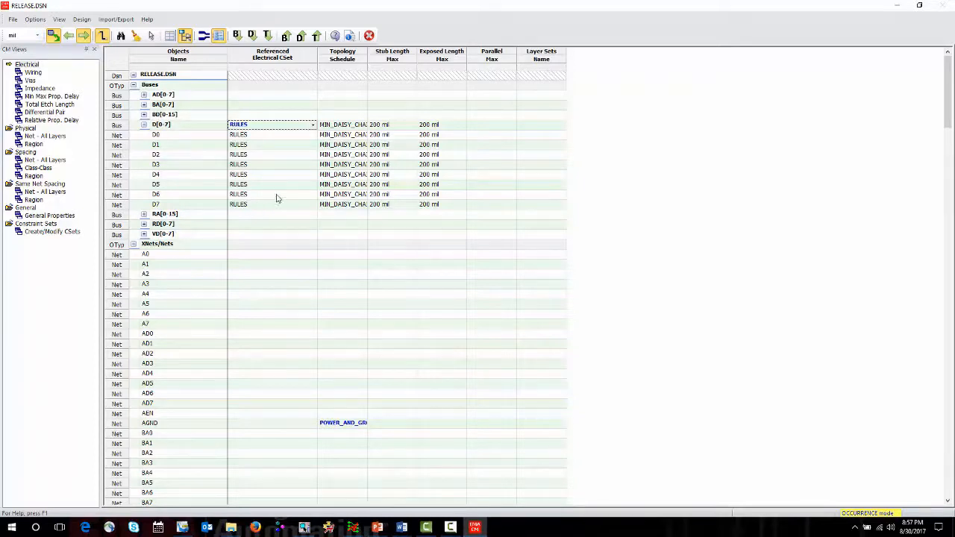
click(145, 126)
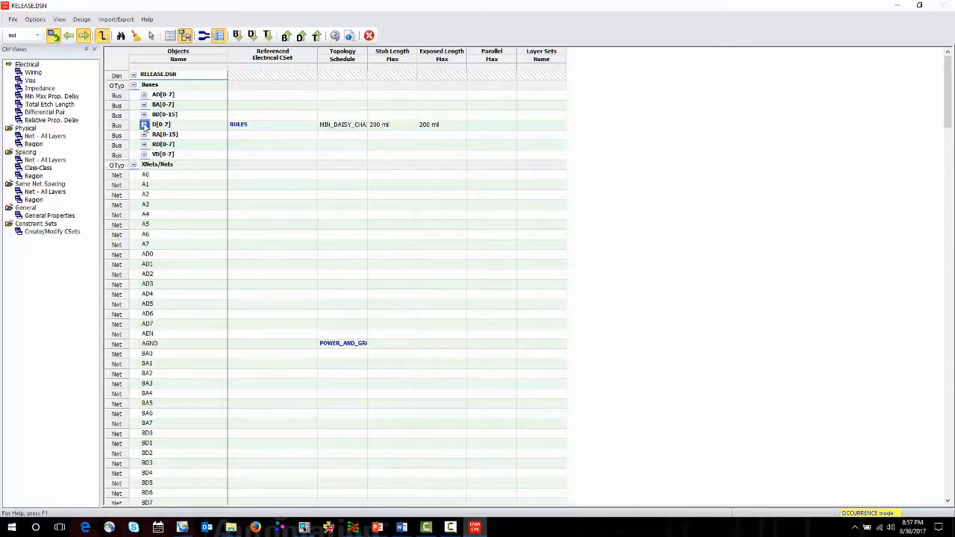
- Turn via matching ON for bus D[0-7] in the Vias worksheet, with the bus nets expanded
click(31, 81)
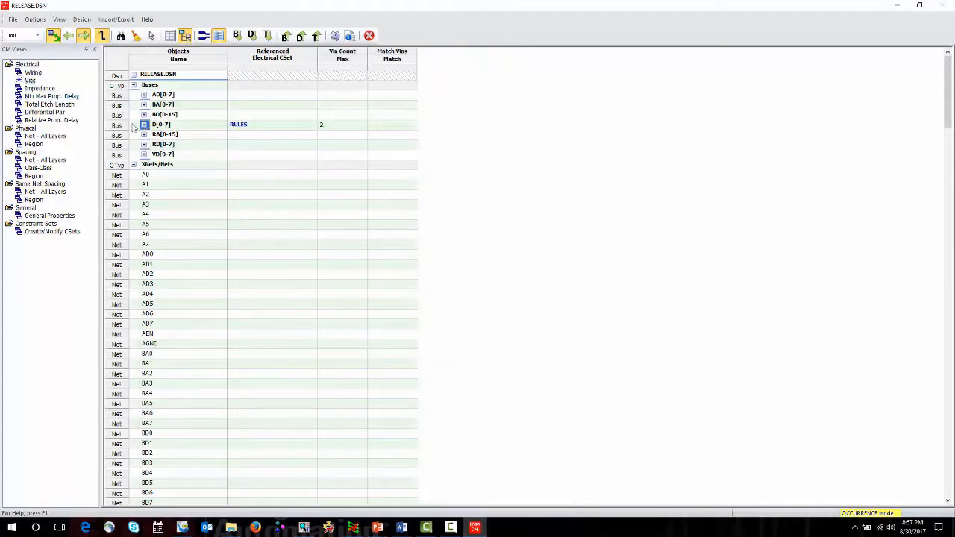
click(144, 125)
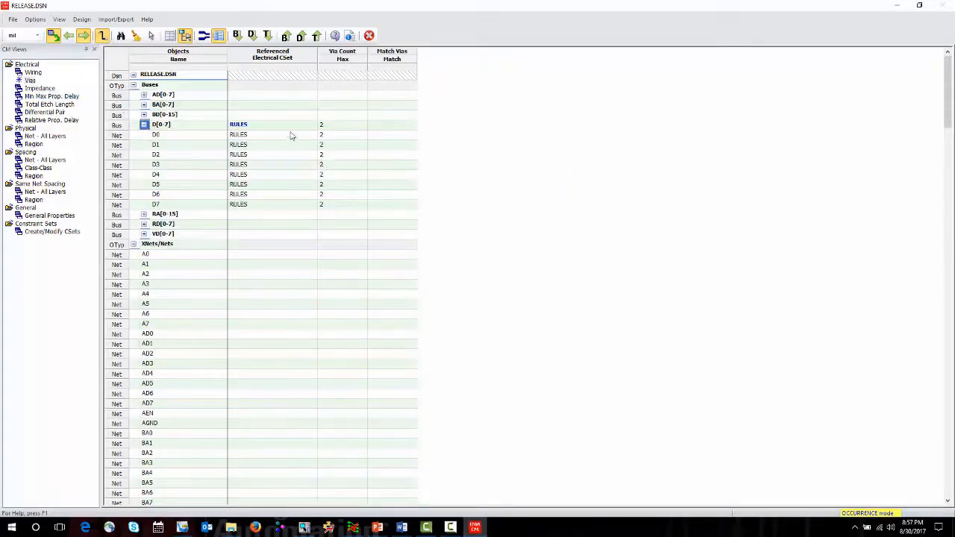
click(403, 127)
click(413, 125)
click(379, 136)
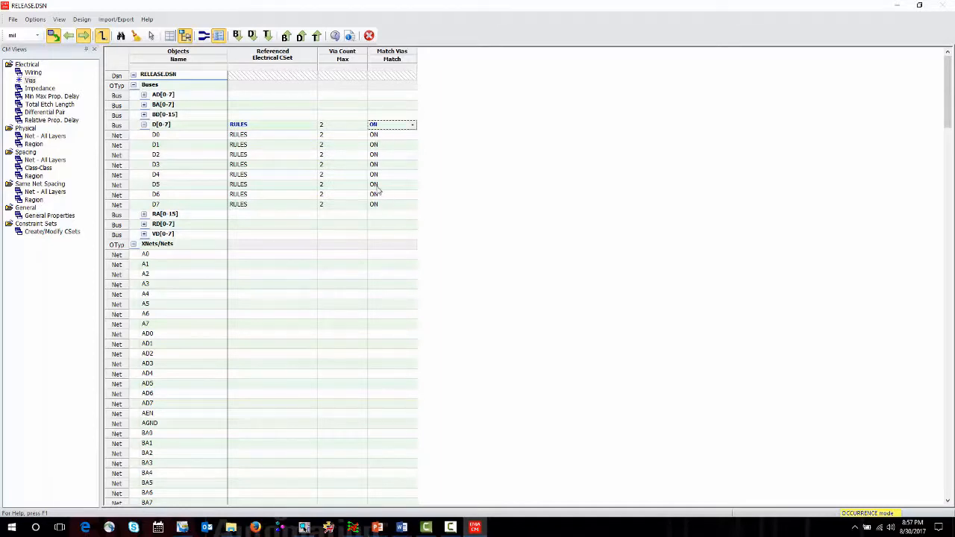
- Create a match group named VD_Grp from nets VD0 to VD7 in the Relative Prop. Delay worksheet
click(51, 120)
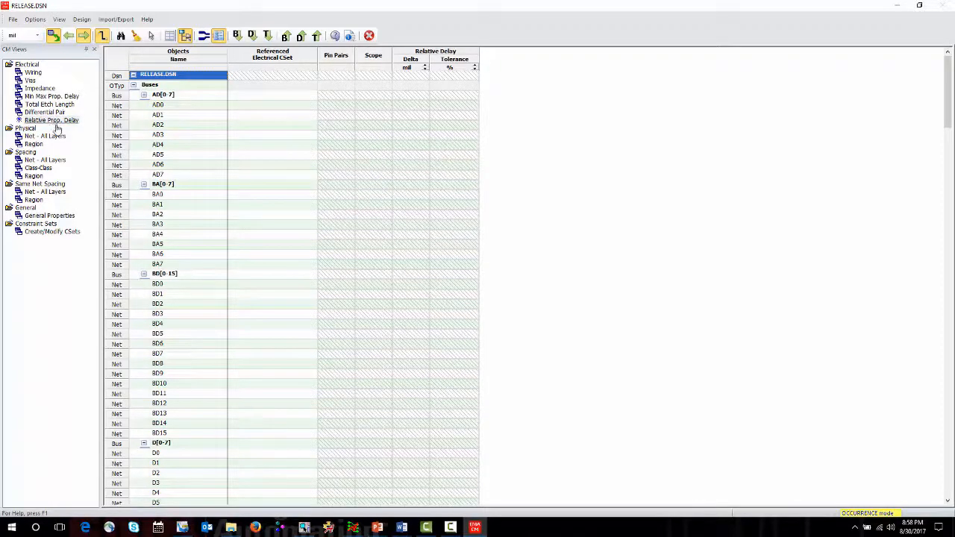
scroll(280, 225, down, 2)
scroll(280, 225, down, 15)
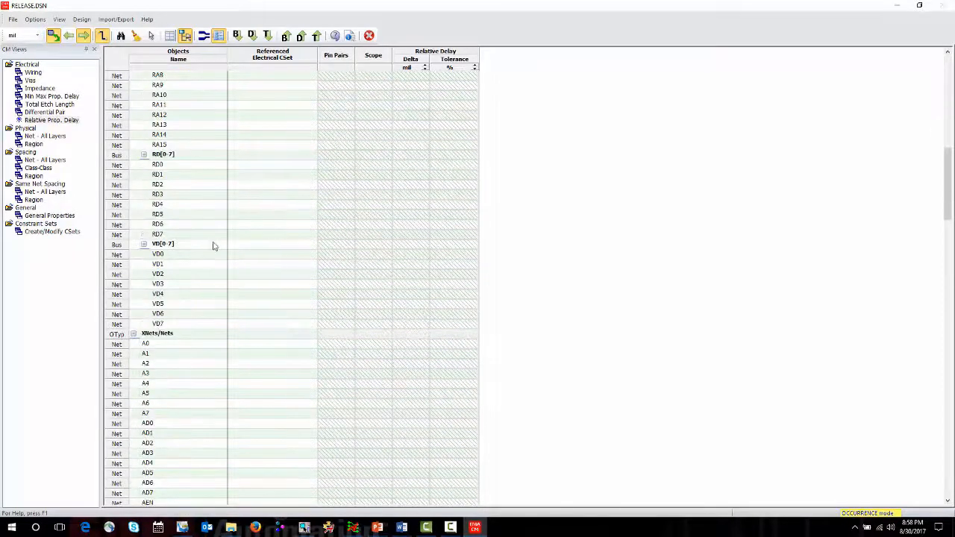
click(196, 258)
drag(195, 259, 193, 329)
right_click(205, 264)
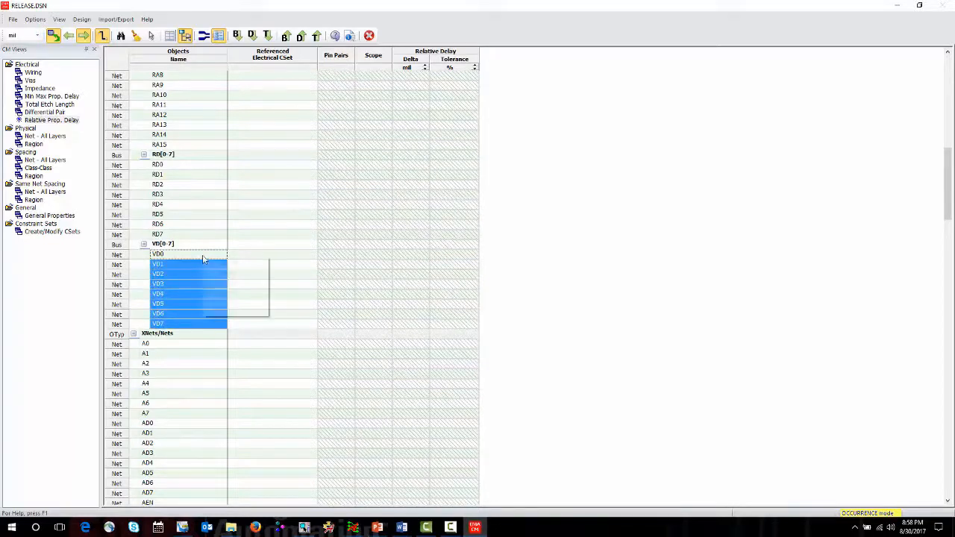
mouse_move(244, 274)
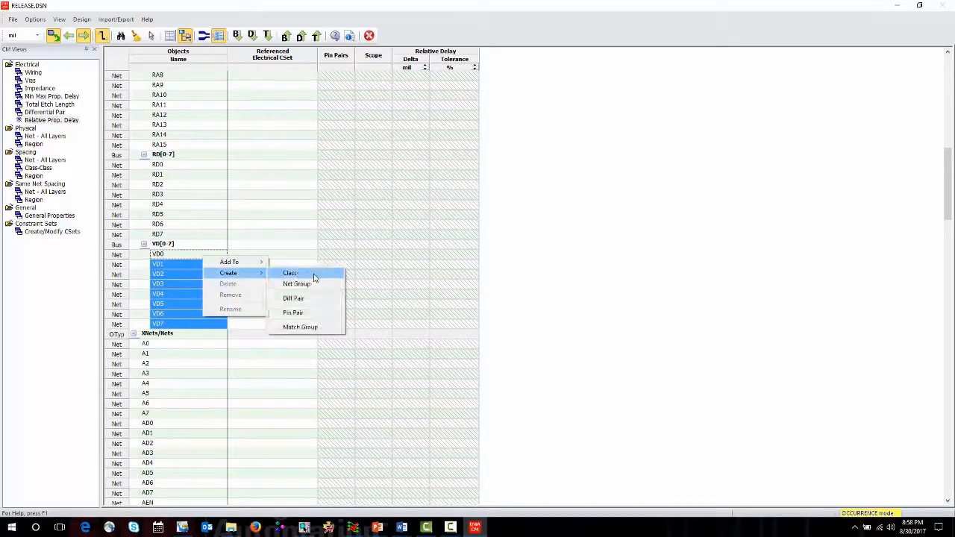
click(300, 328)
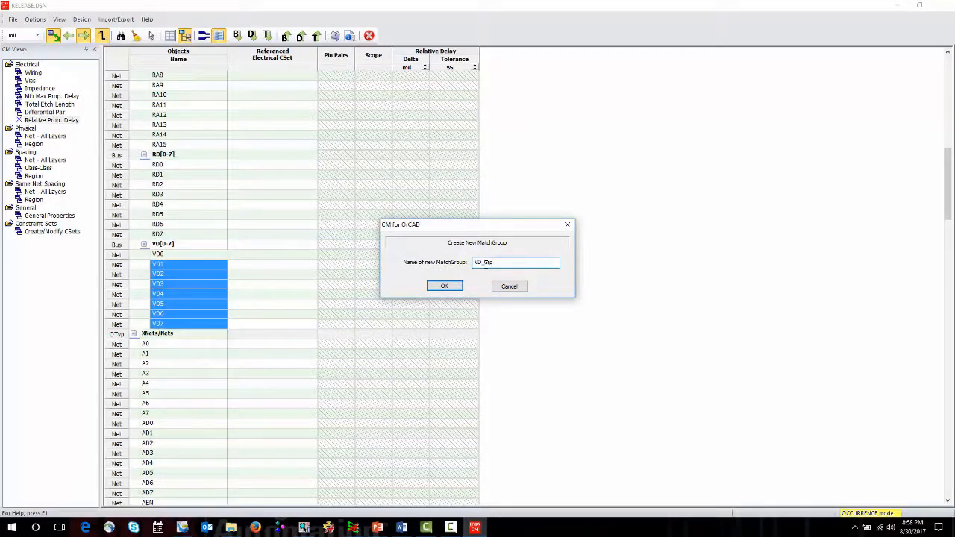
click(443, 287)
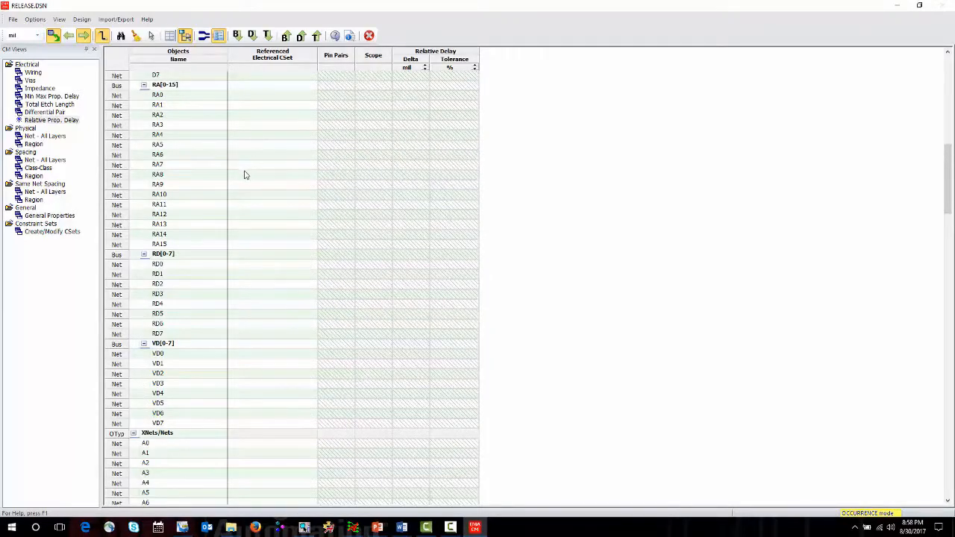
- Give match group VD_GRP the L:S pin pair, scope G and a relative delay delta of 0 mil
scroll(244, 175, up, 15)
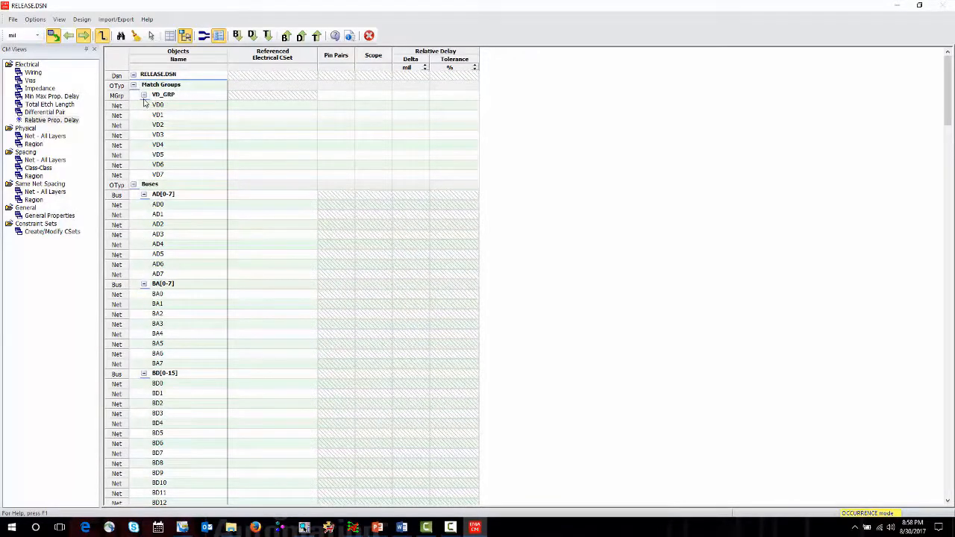
click(350, 98)
click(329, 119)
click(377, 96)
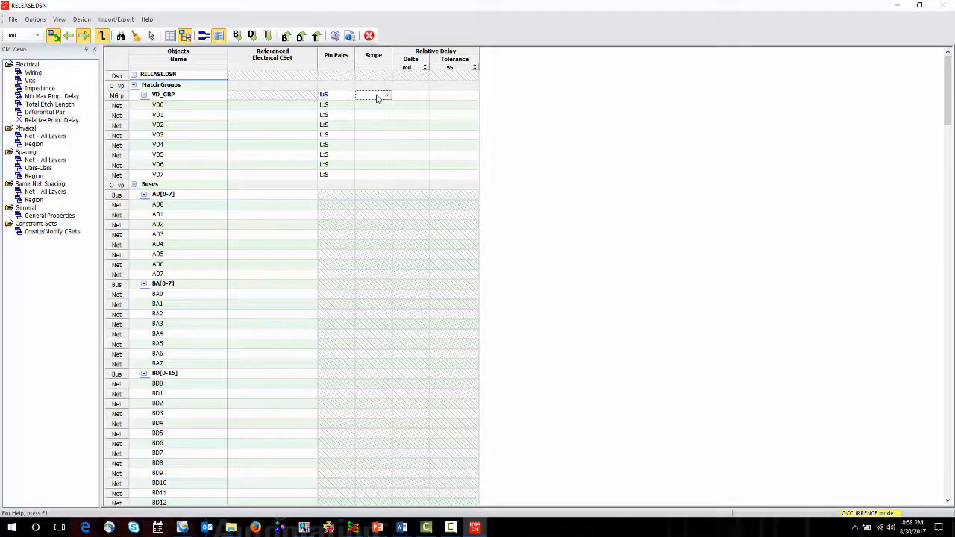
click(377, 97)
click(378, 107)
click(411, 95)
text(0)
key(Tab)
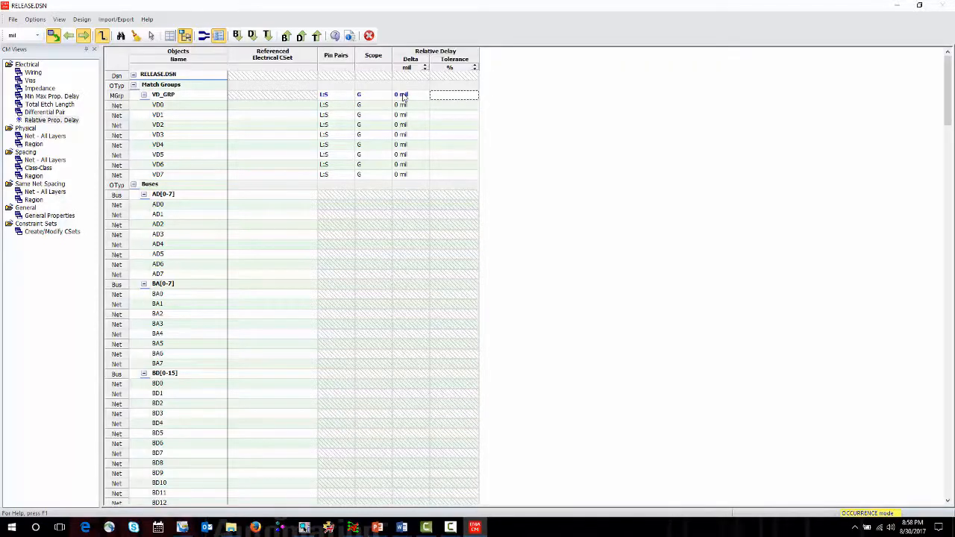
- Set the relative delay tolerance of match group VD_GRP to 25 mil, switching the tolerance unit to mil
text(25)
key(Return)
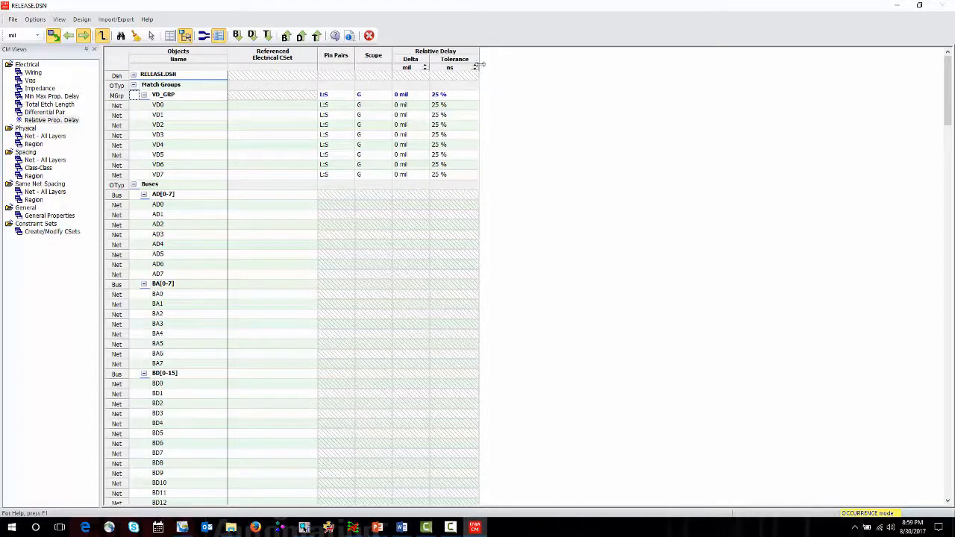
click(475, 69)
click(453, 96)
click(450, 92)
text(25)
key(Return)
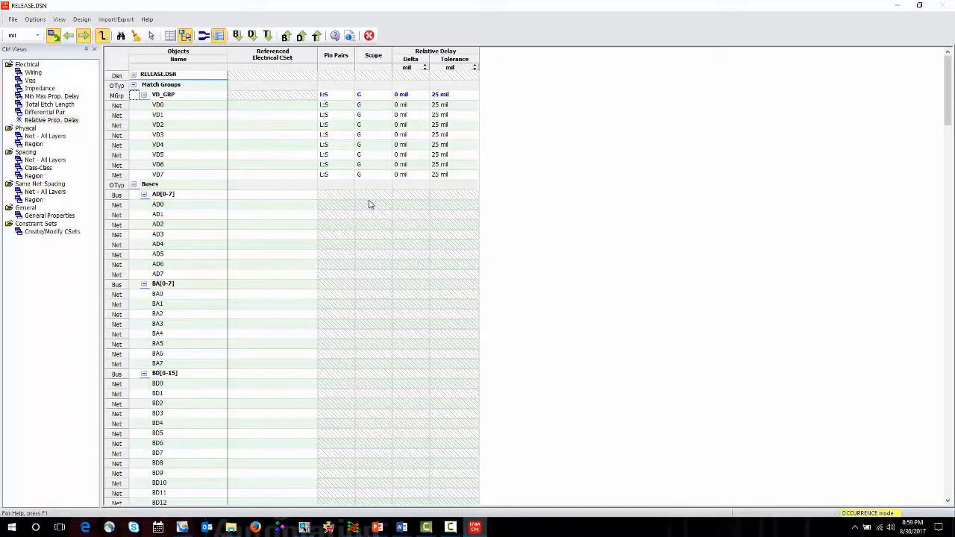
- Update the PCB Editor board file 1_ConstraintsUpdate.brd with the constraints
click(287, 36)
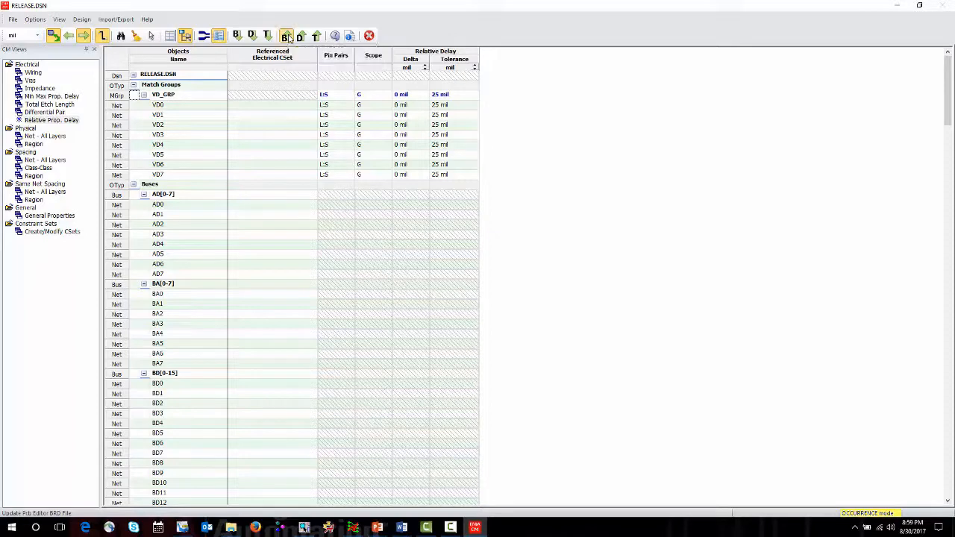
click(578, 263)
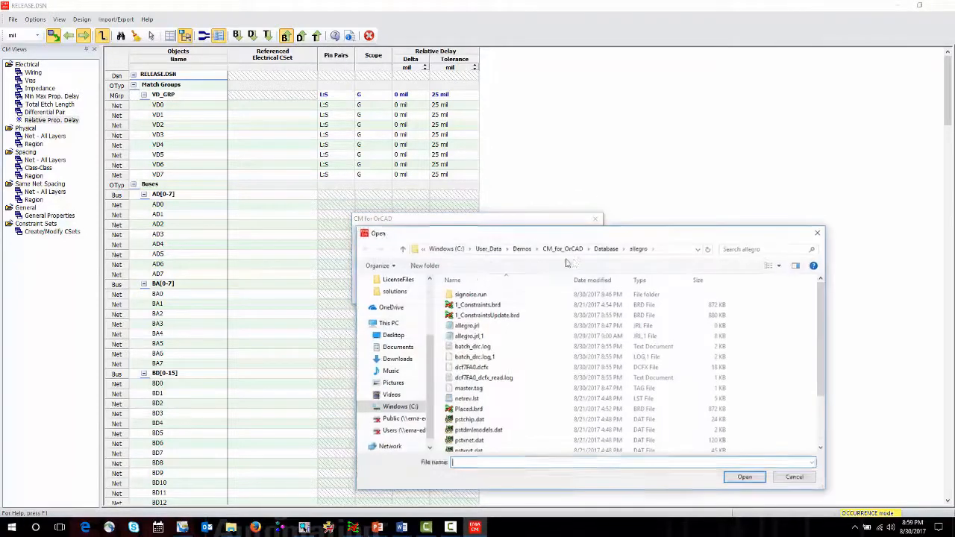
click(477, 317)
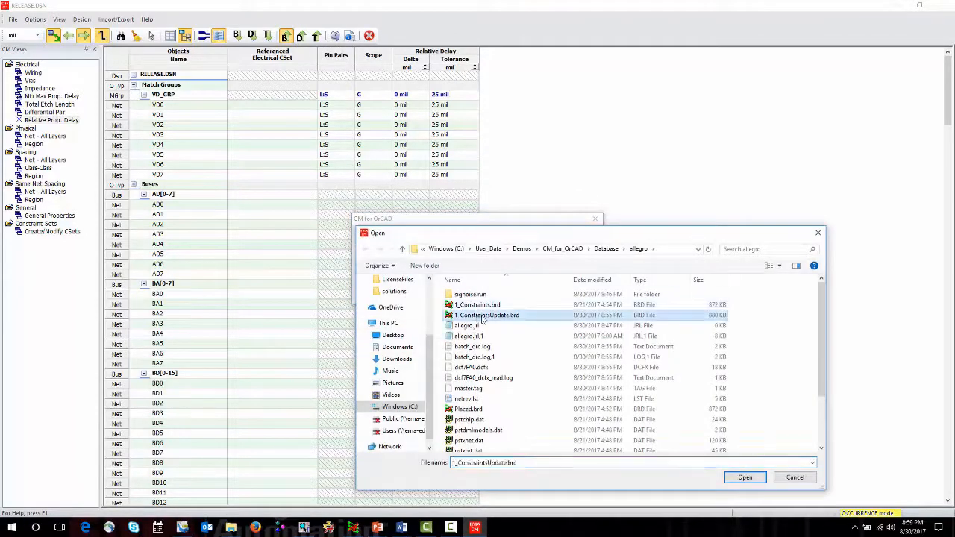
click(736, 479)
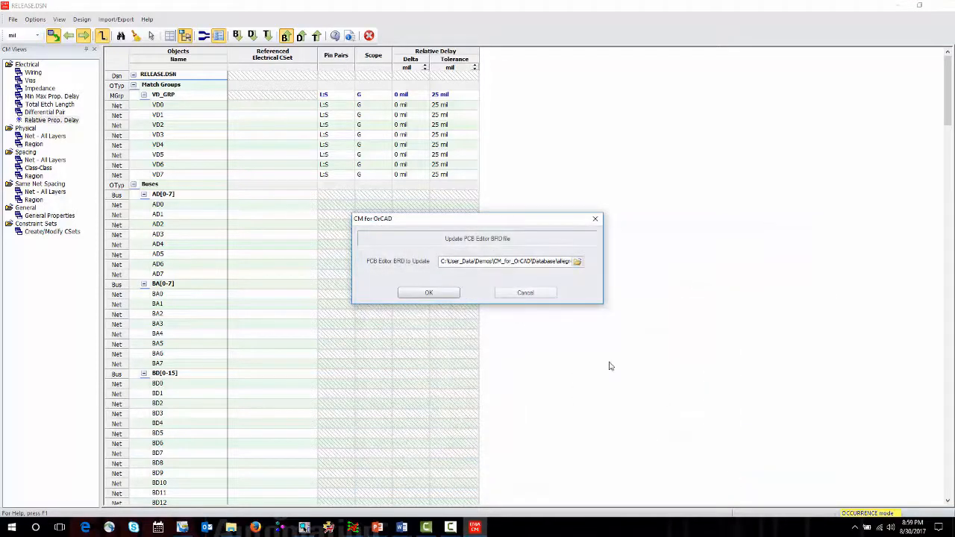
click(436, 292)
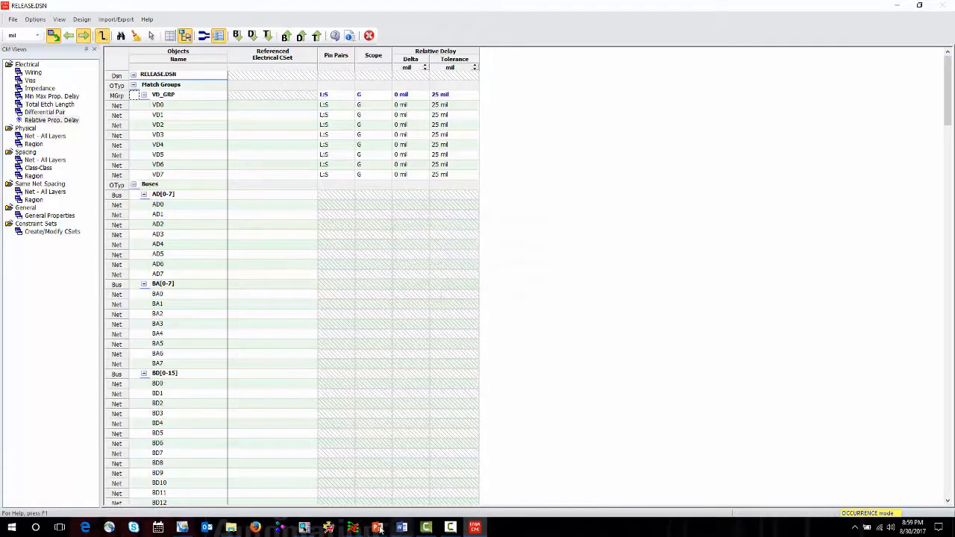
- Switch to Allegro PCB Designer and open the board 1_ConstraintsUpdate.brd
click(352, 528)
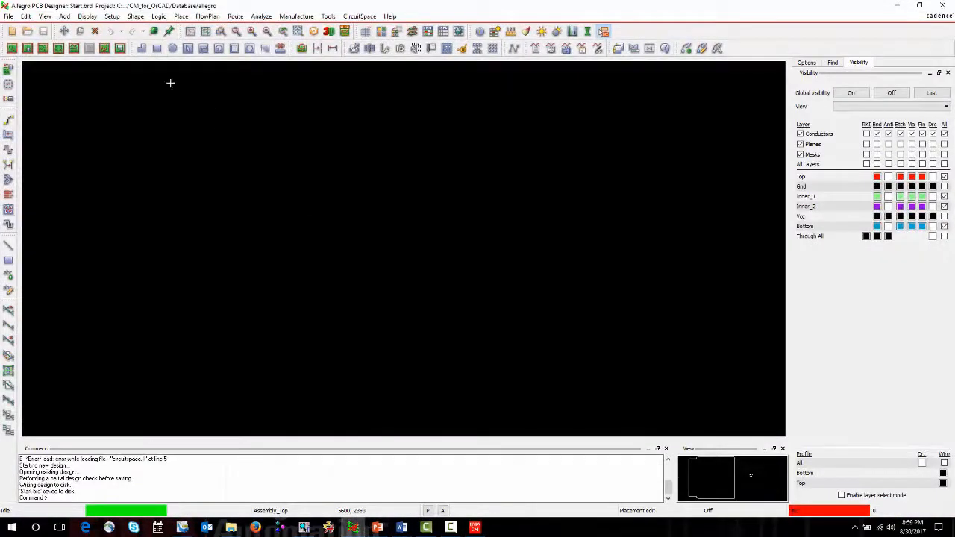
click(8, 17)
click(31, 38)
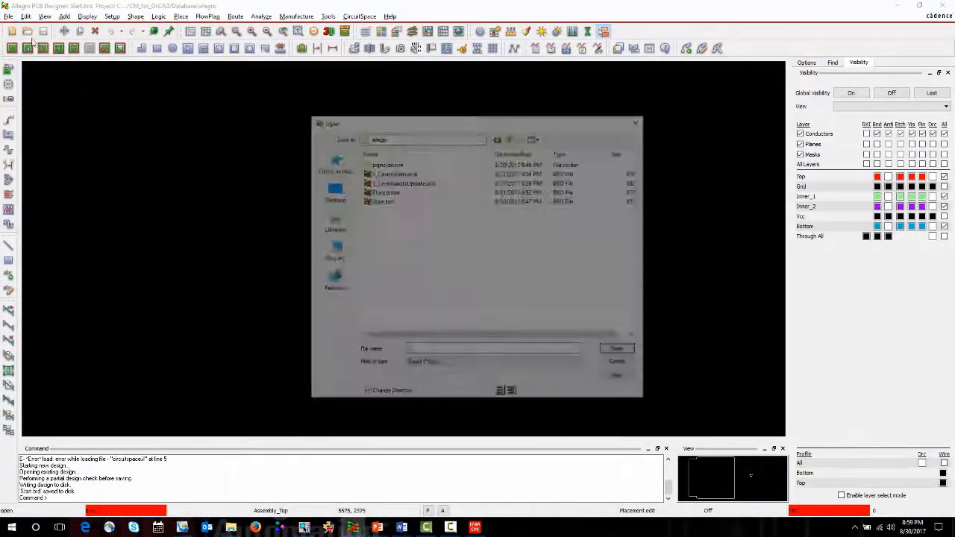
click(410, 182)
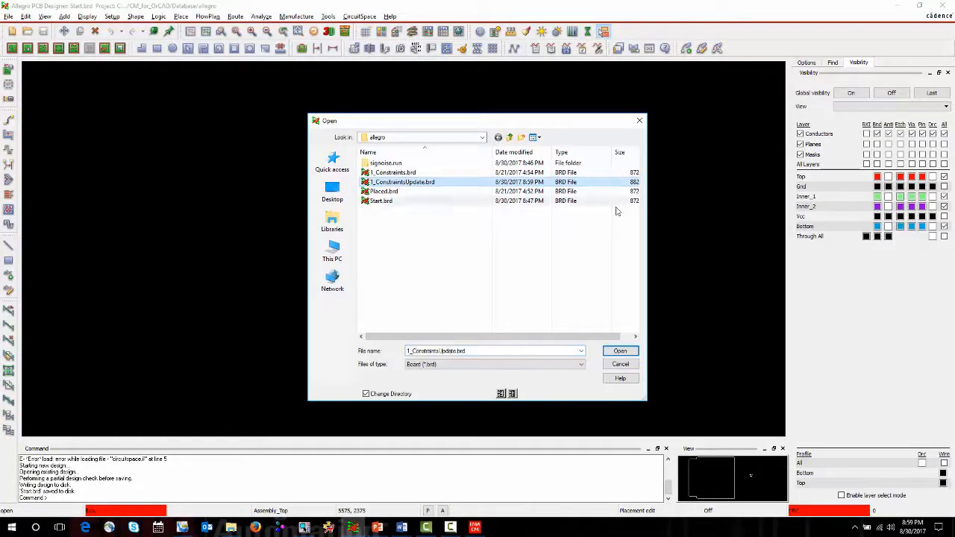
click(620, 351)
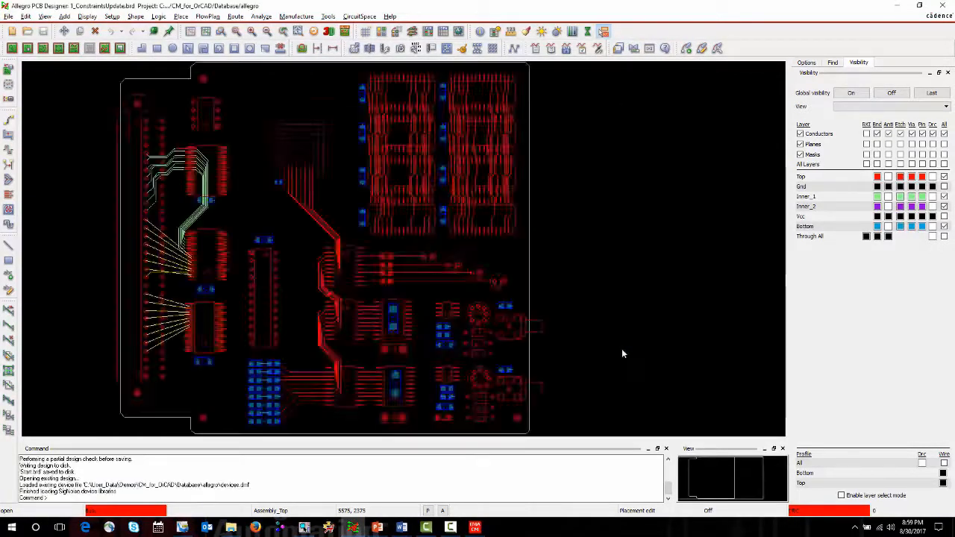
- Update the board's DRC from the design status dialog and close the dialog
click(86, 18)
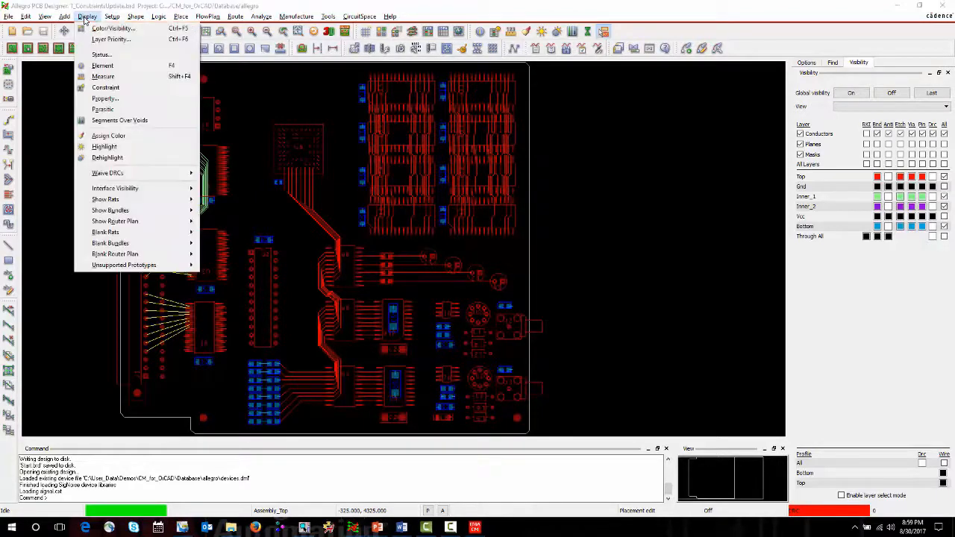
click(99, 56)
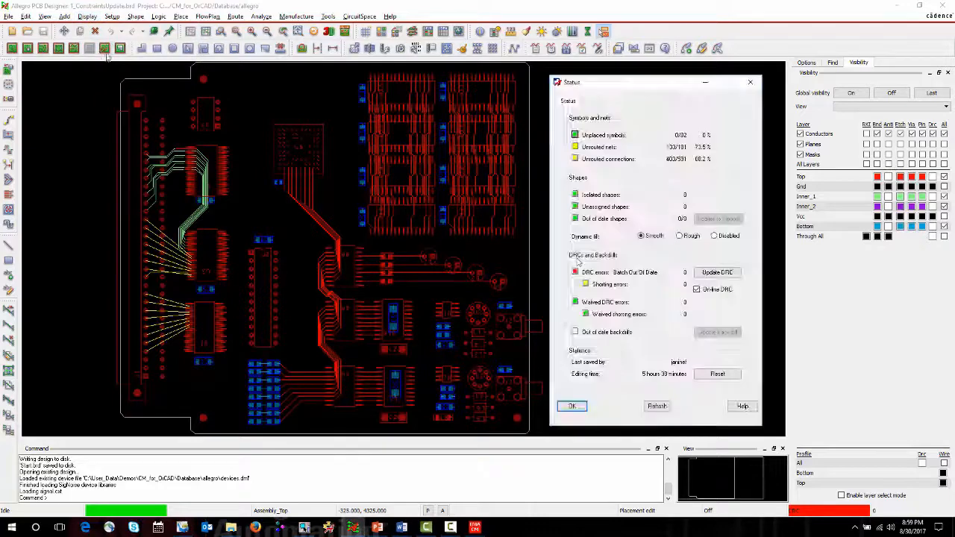
click(708, 274)
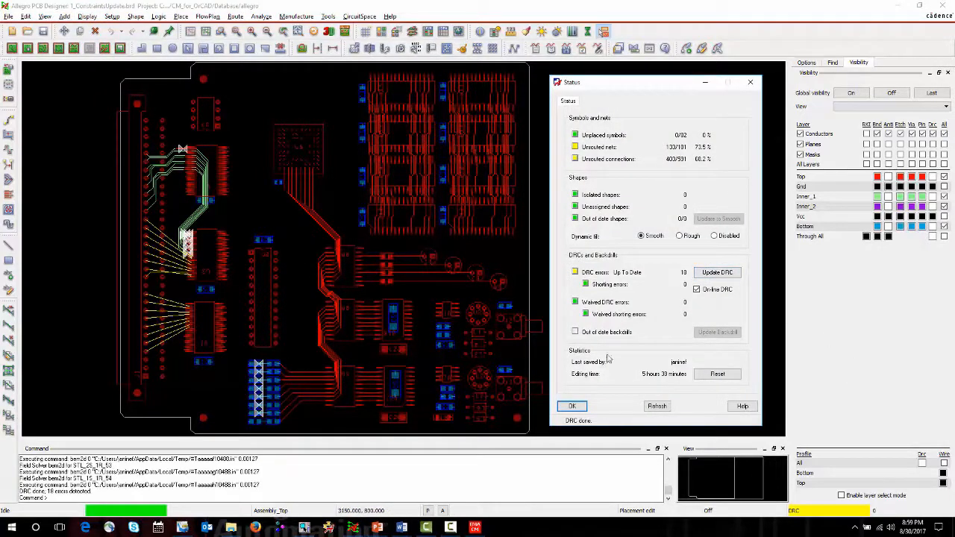
click(572, 407)
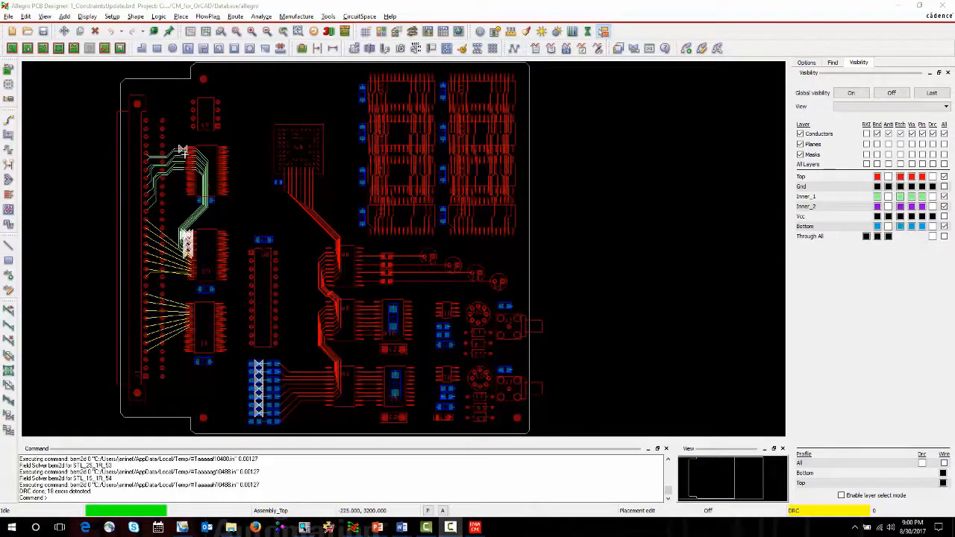
- Examine the DRC markers on the D-bus traces and the resistor rows near the board's lower edge, and fit the whole board in view
scroll(185, 155, up, 3)
scroll(184, 154, up, 2)
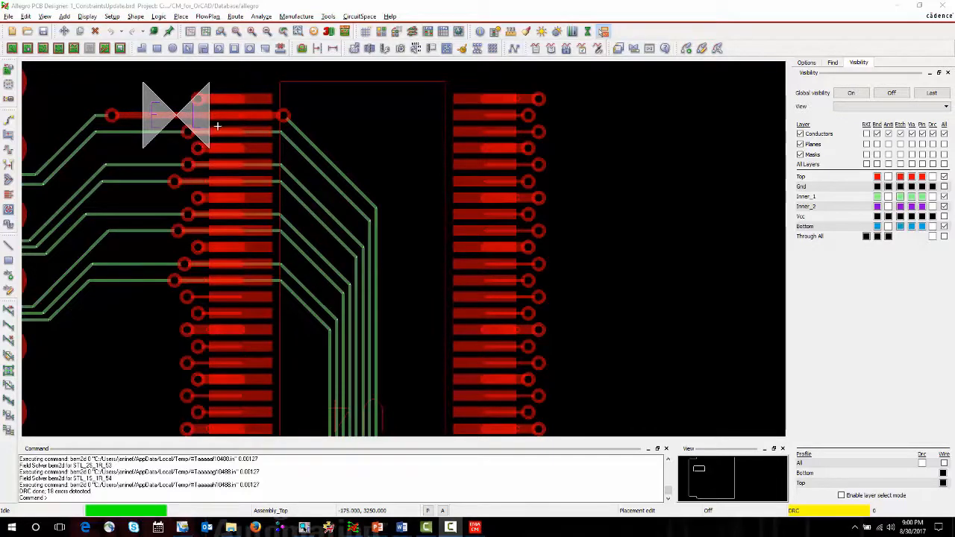
scroll(212, 133, down, 2)
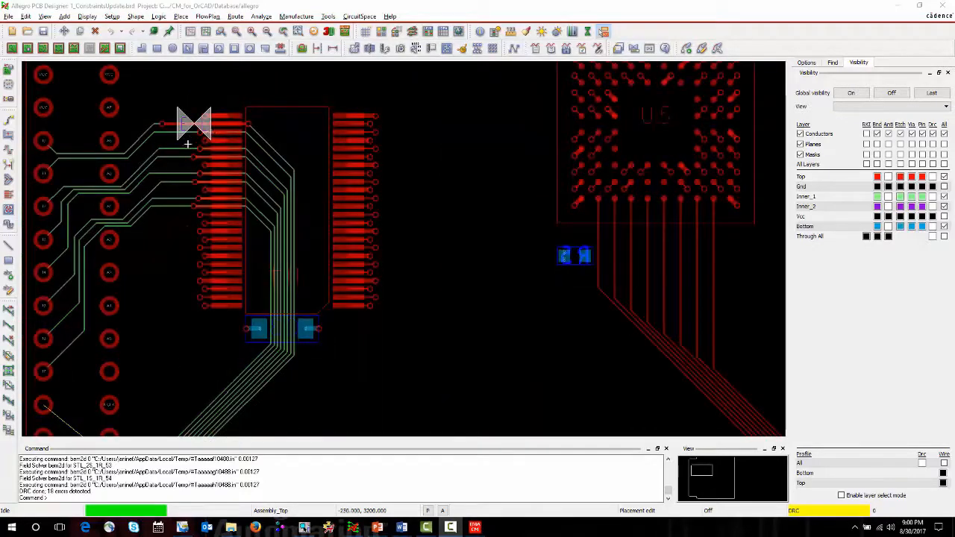
scroll(214, 165, down, 2)
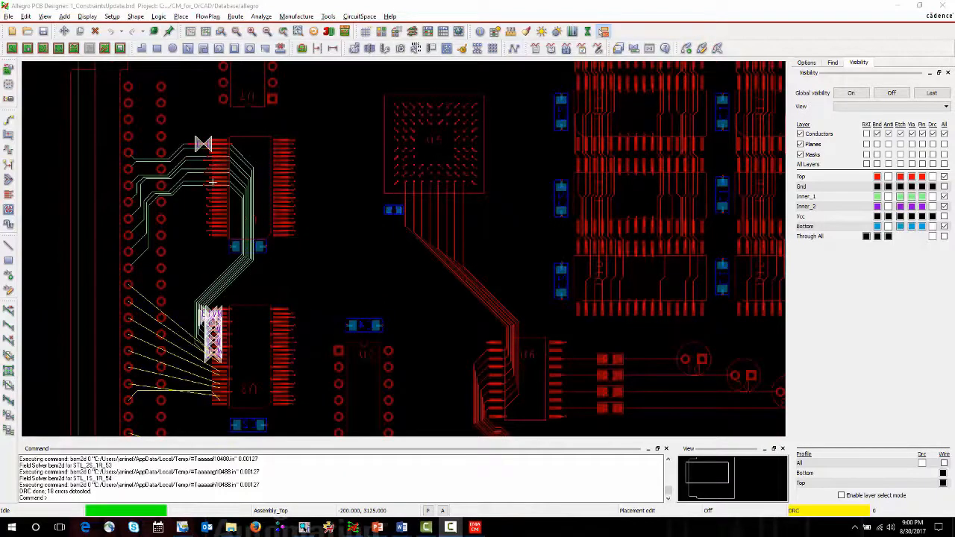
scroll(217, 318, up, 3)
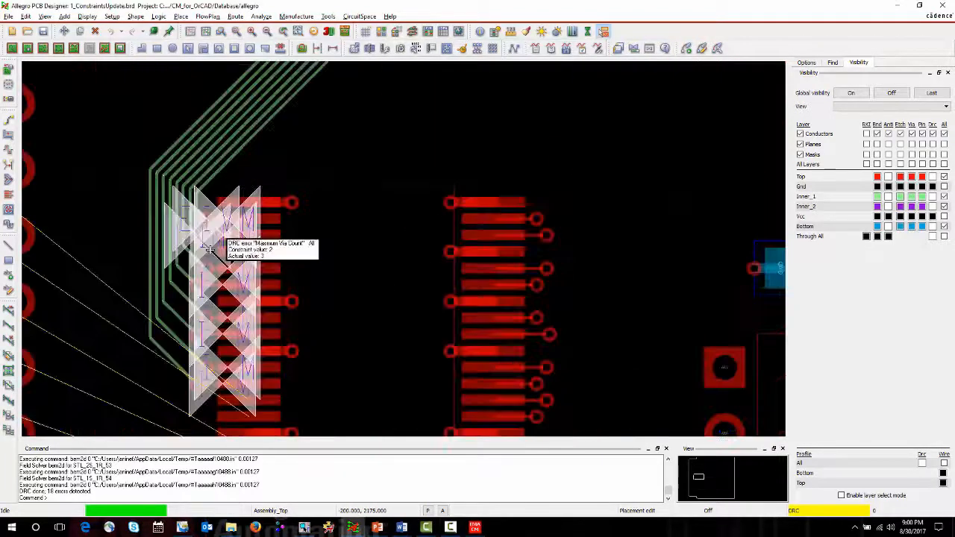
scroll(210, 250, up, 1)
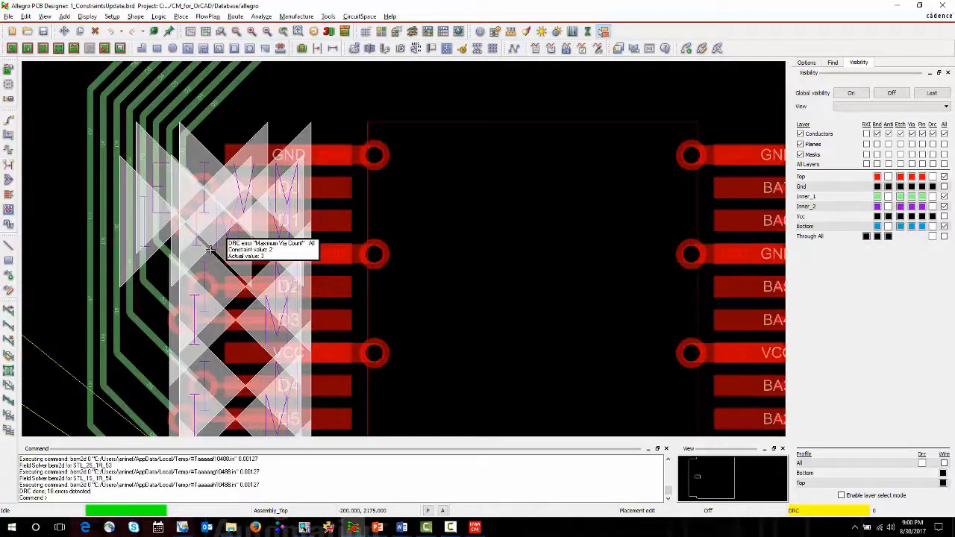
scroll(210, 251, down, 1)
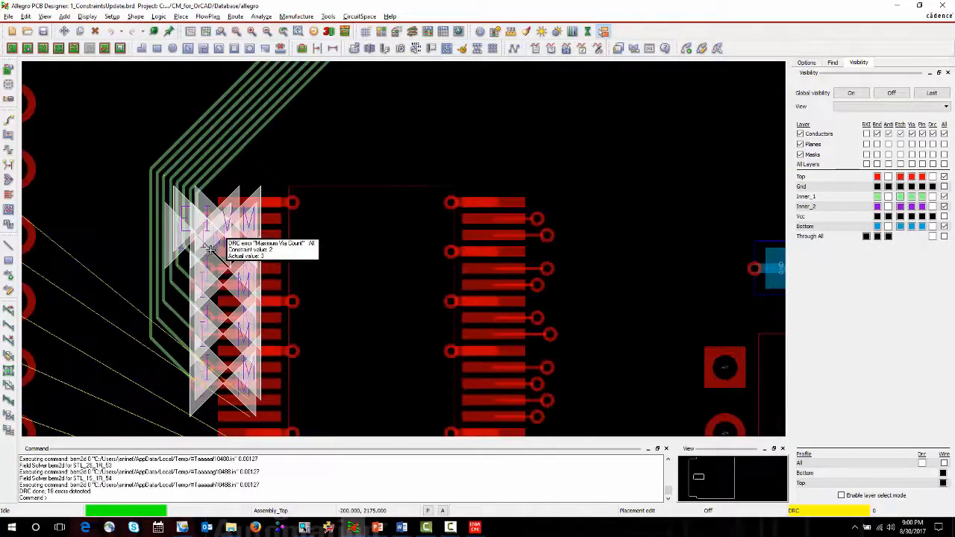
scroll(210, 250, down, 2)
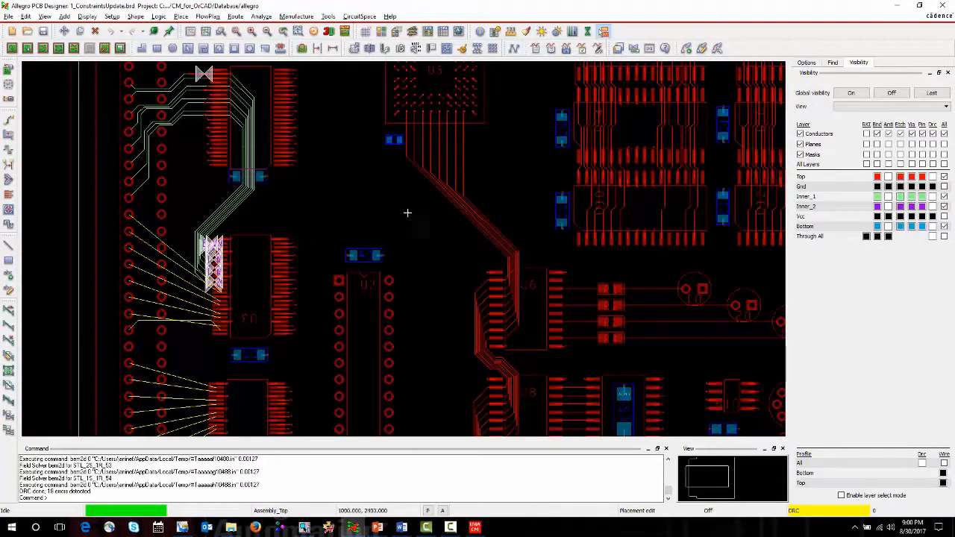
middle_drag(396, 216, 394, 215)
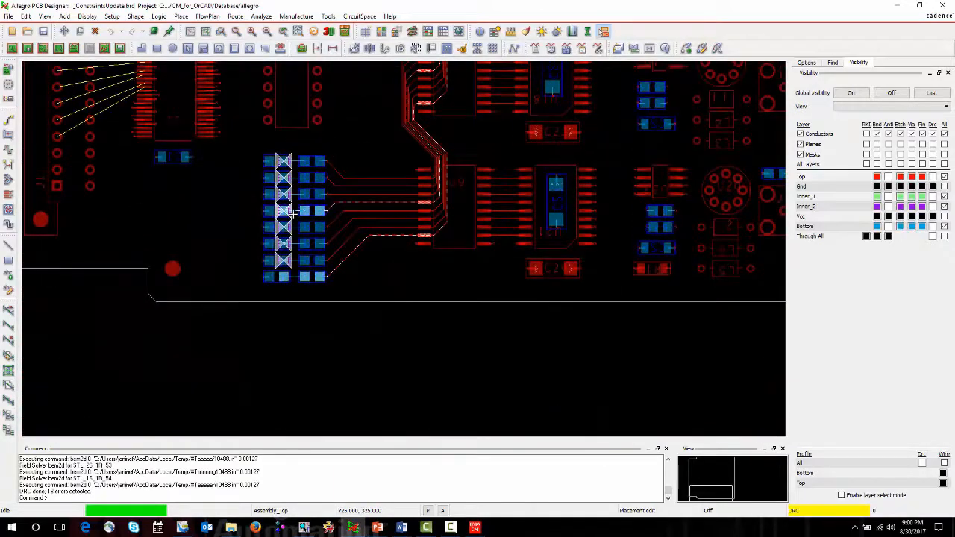
scroll(295, 211, up, 3)
scroll(298, 198, down, 1)
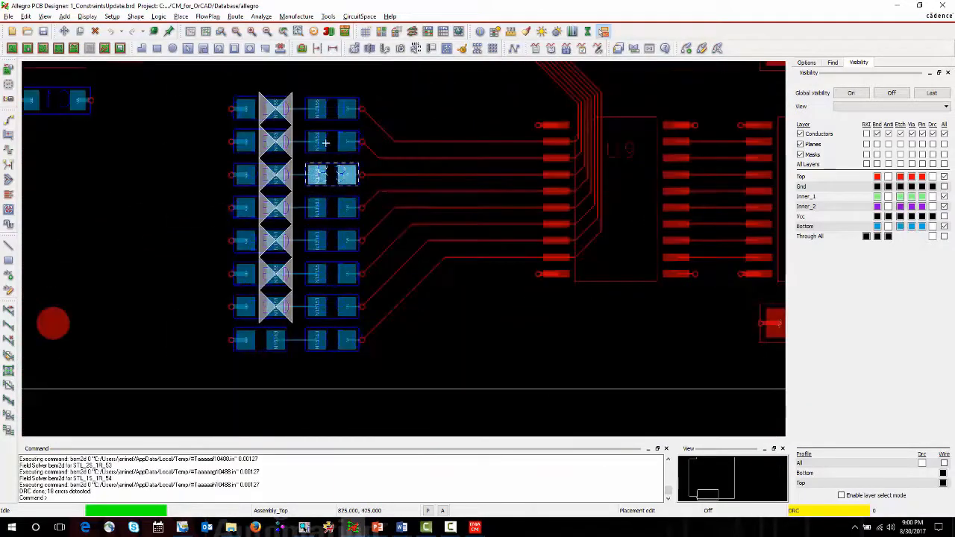
click(236, 31)
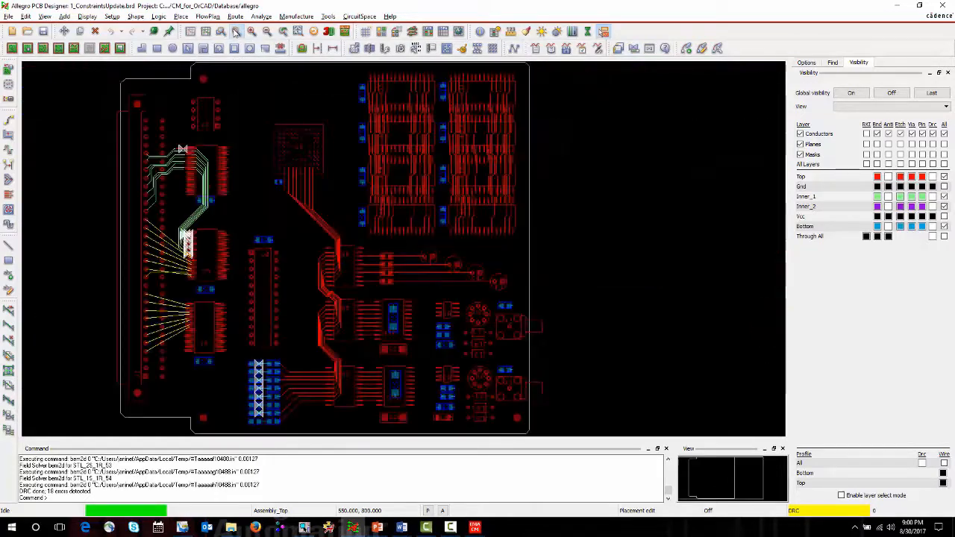
- Switch to Constraint Manager and review the expanded D[0-7] bus in the net-level Wiring and Min/Max Propagation Delays worksheets
click(429, 31)
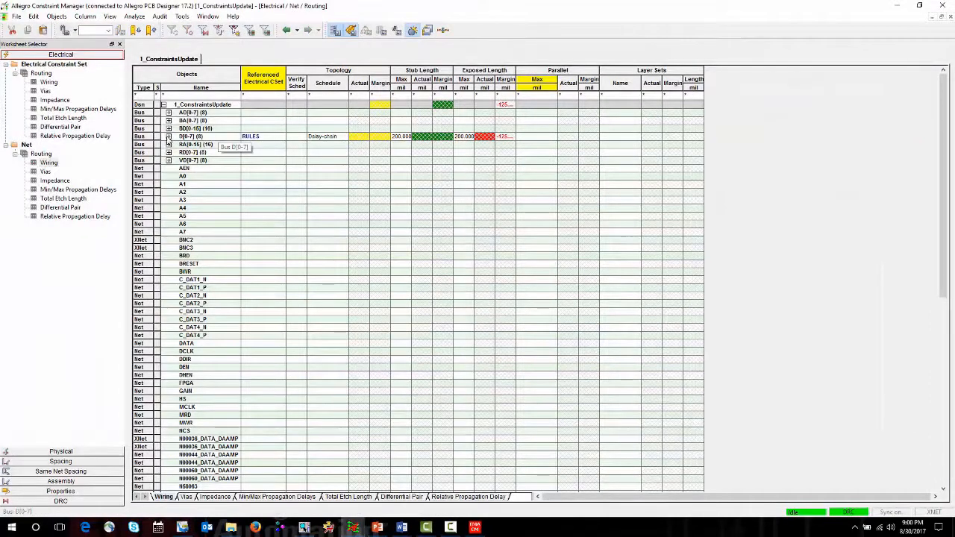
click(168, 137)
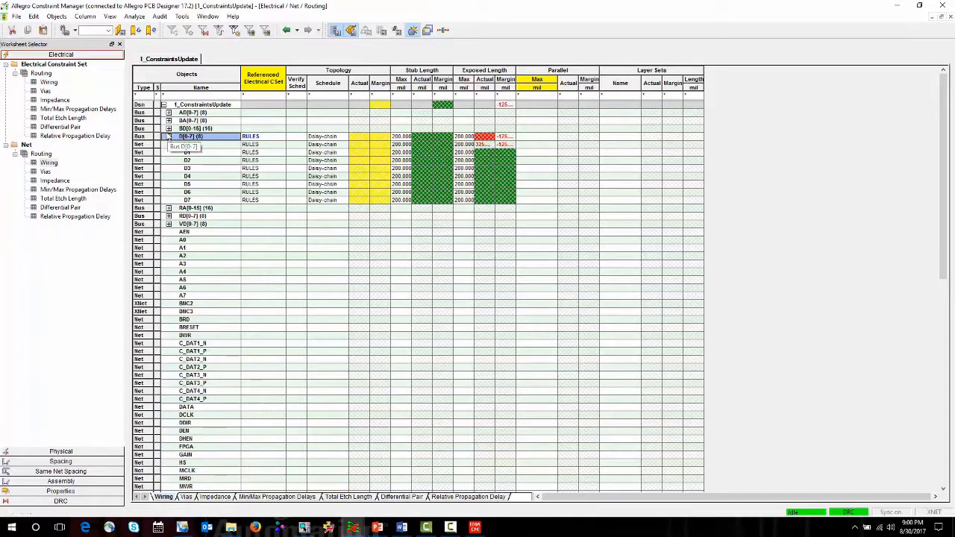
click(70, 110)
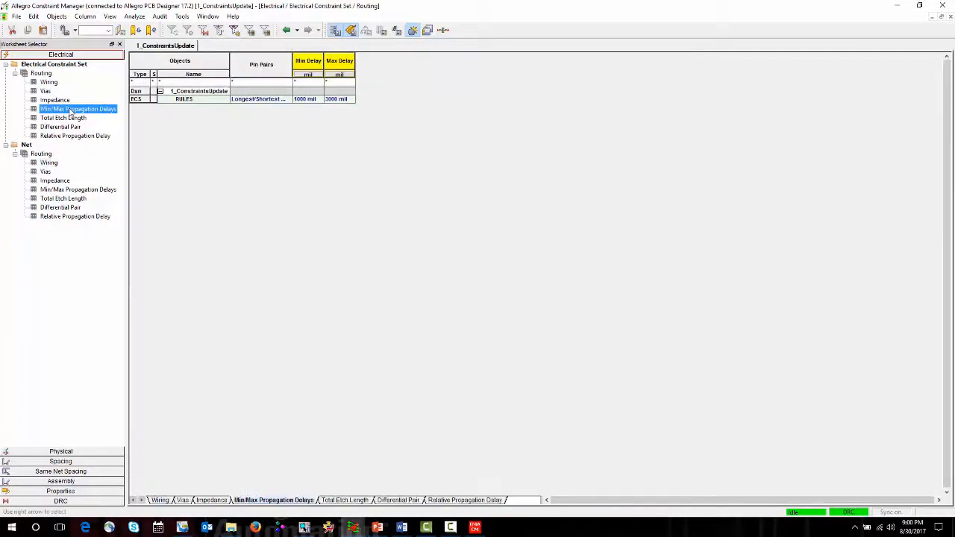
click(74, 189)
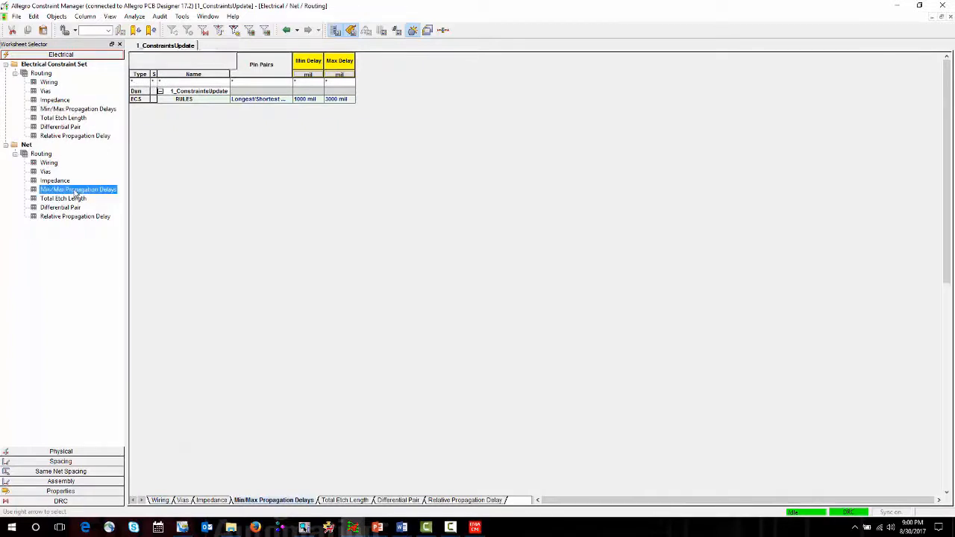
right_click(339, 124)
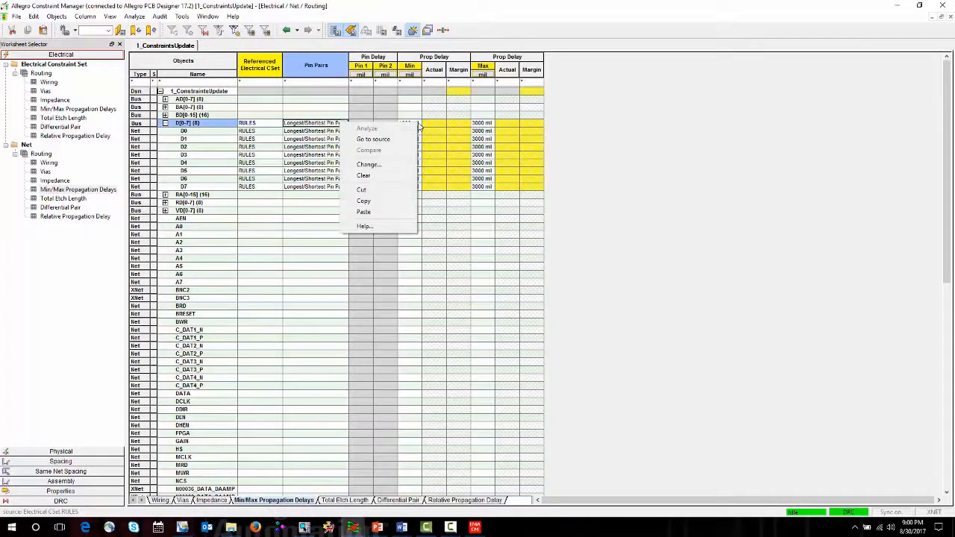
right_click(420, 125)
click(445, 129)
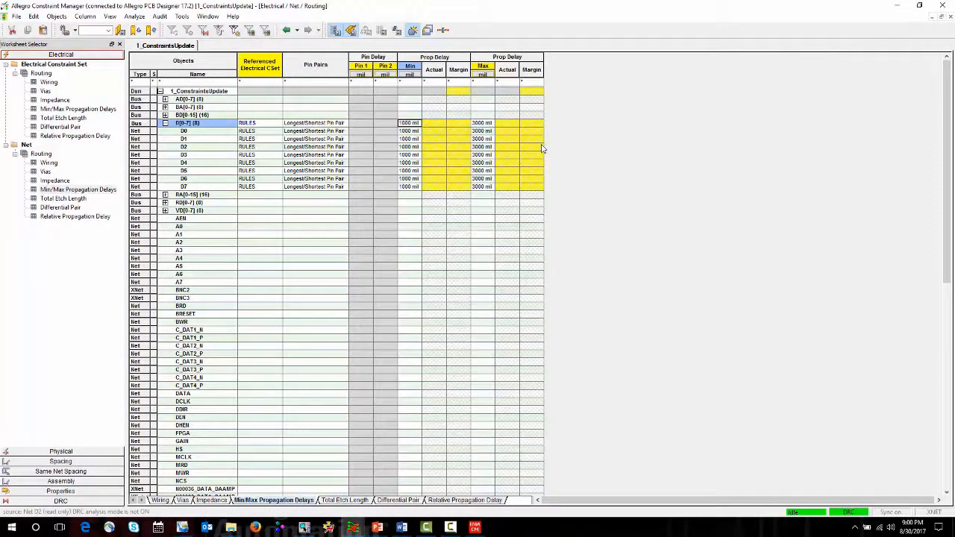
- Turn on the Match via count, Propagation delay and Max parallel checks in the electrical analysis modes and apply the settings
click(135, 17)
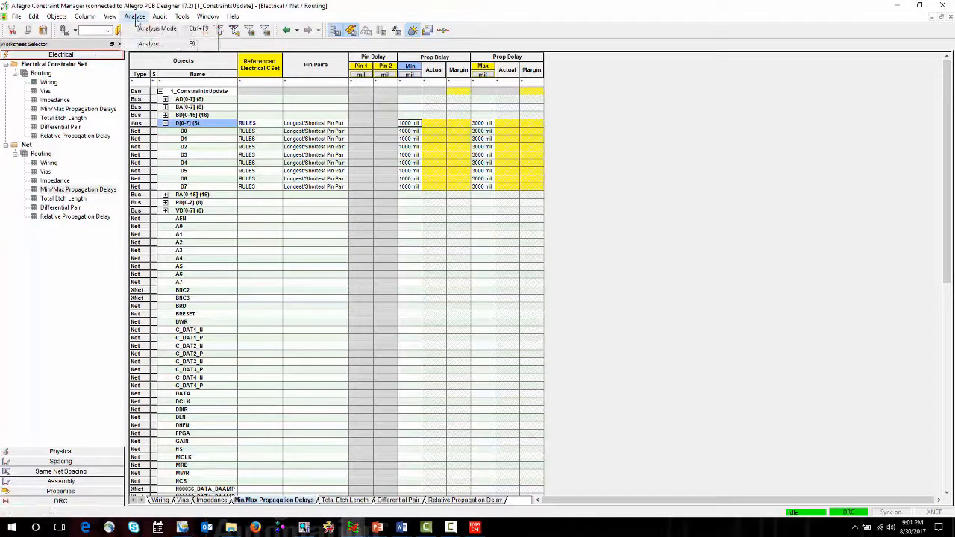
click(156, 29)
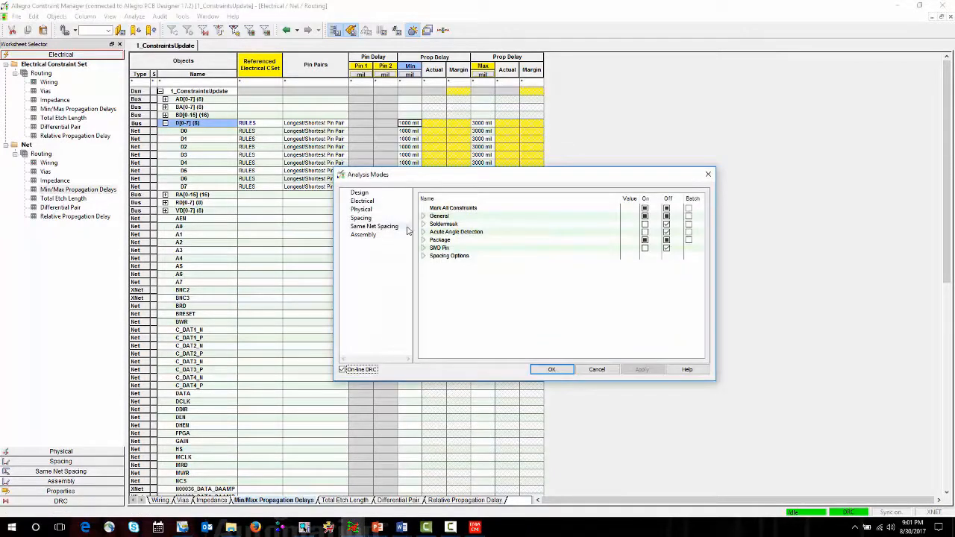
click(364, 202)
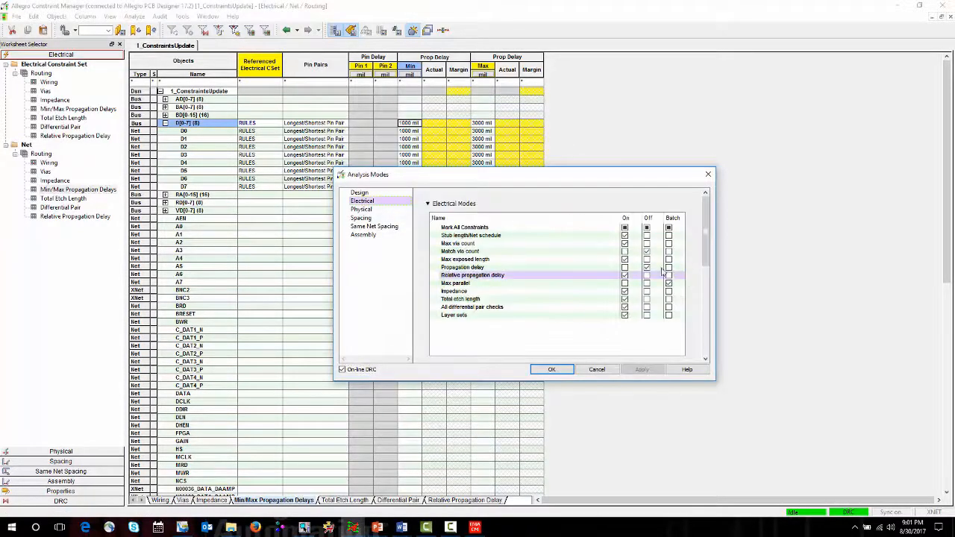
click(625, 252)
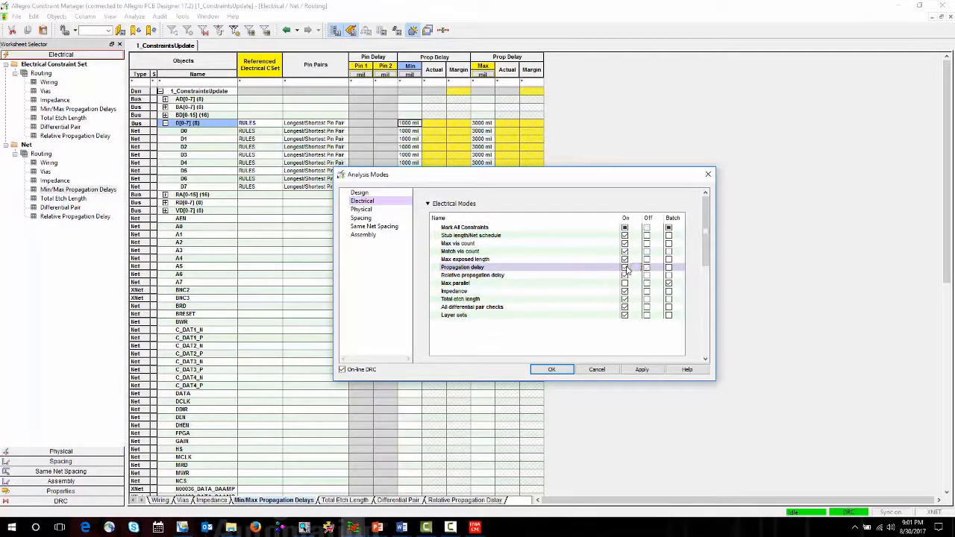
click(626, 268)
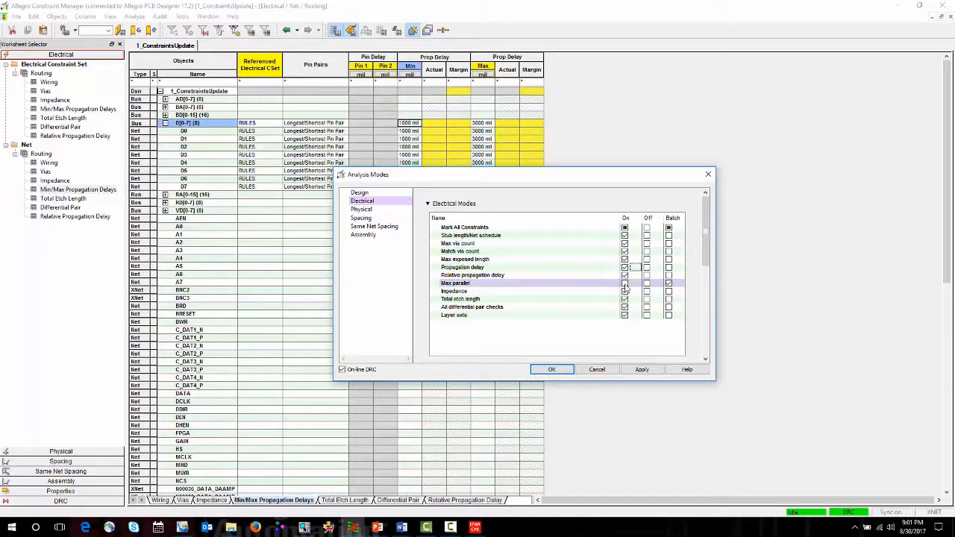
click(625, 284)
click(552, 370)
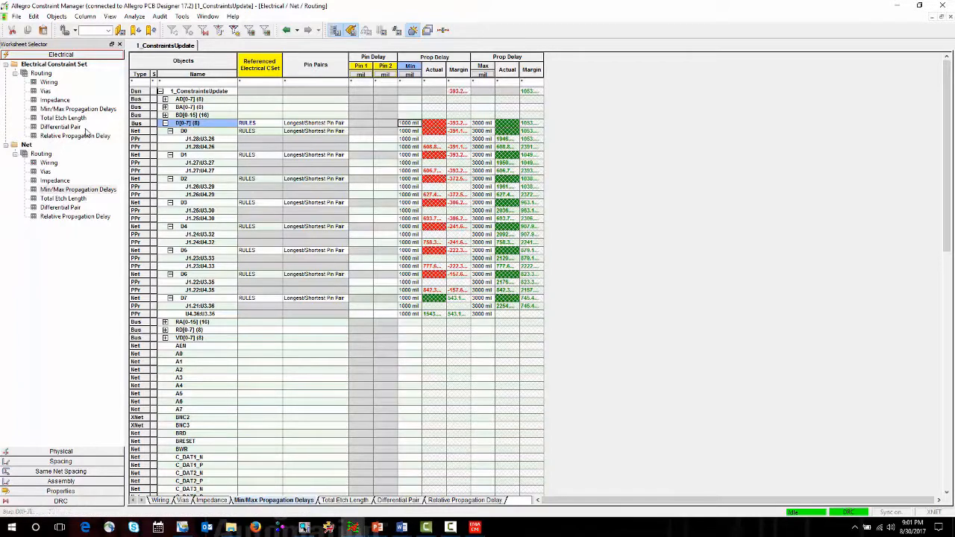
- Expand the VD_GRP match group in the net-level Relative Propagation Delay worksheet and analyze its relative delay
click(85, 136)
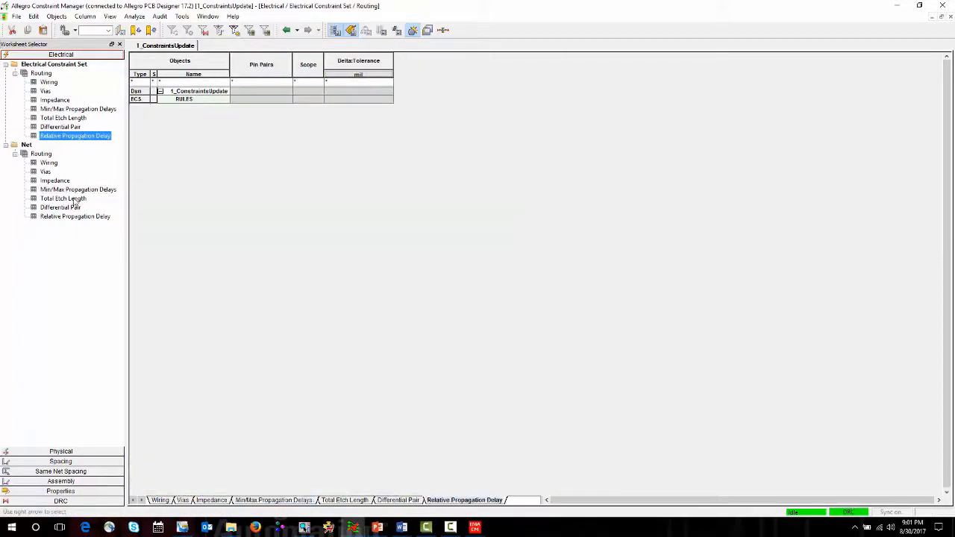
click(75, 216)
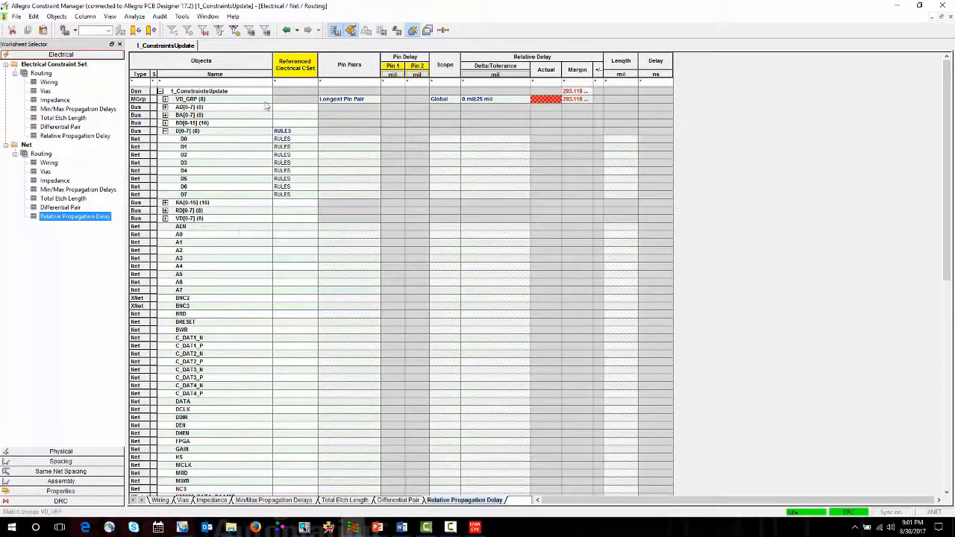
click(165, 99)
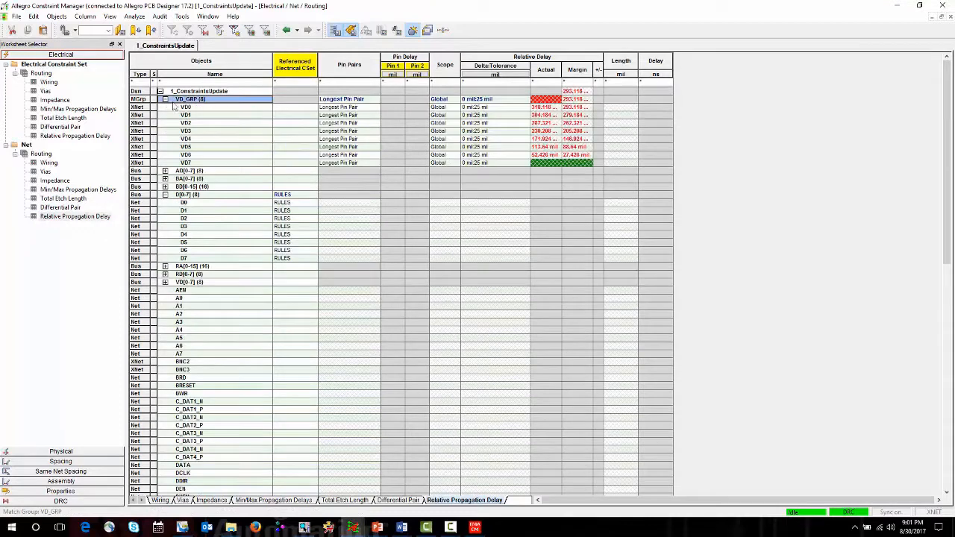
right_click(504, 105)
click(515, 119)
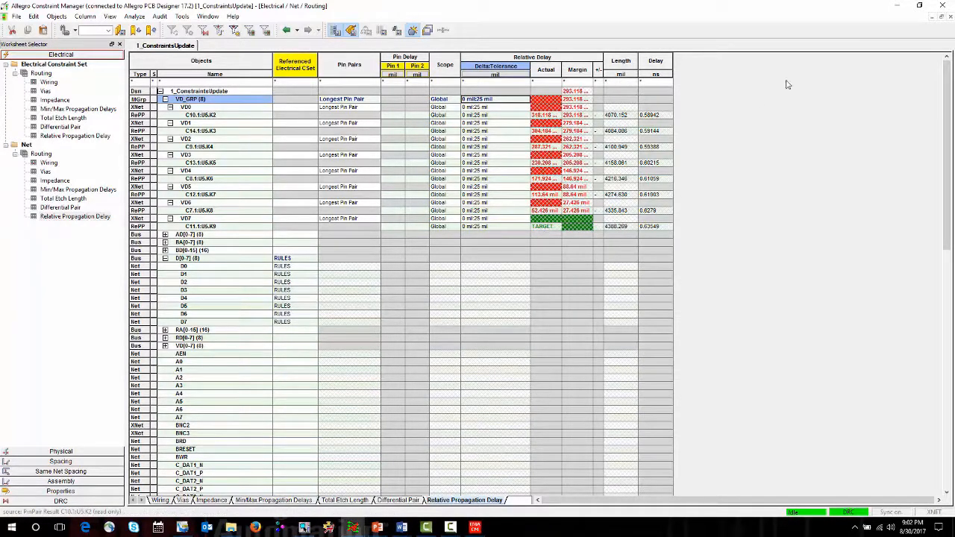
- Switch to Allegro PCB Designer and delay-tune the D0 trace beside the connector pin with an uncentered accordion pattern
click(899, 6)
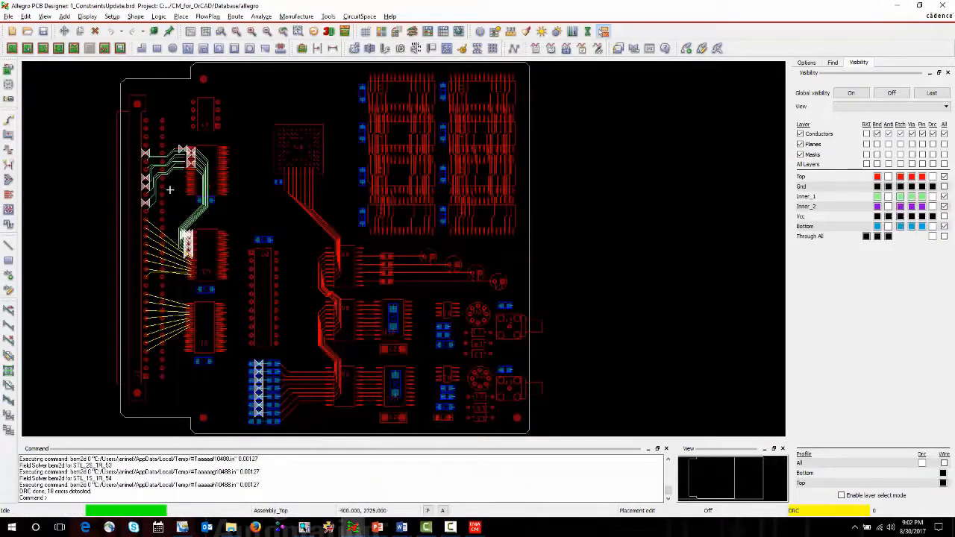
scroll(169, 189, up, 2)
scroll(181, 182, up, 1)
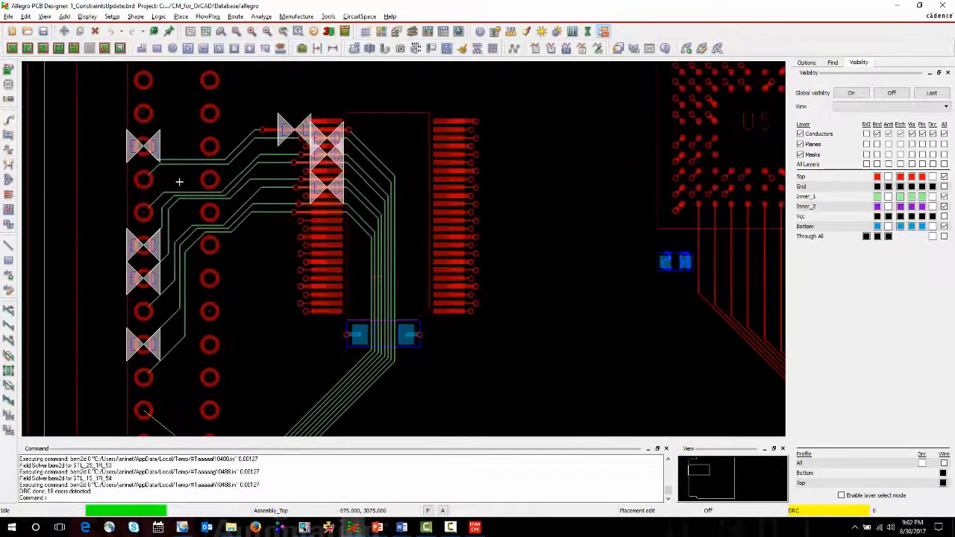
scroll(225, 160, up, 1)
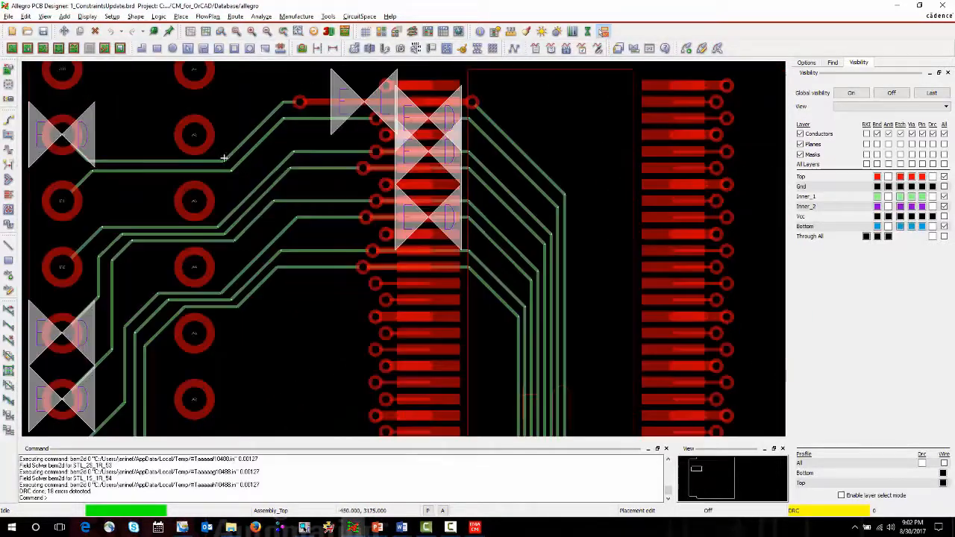
click(9, 148)
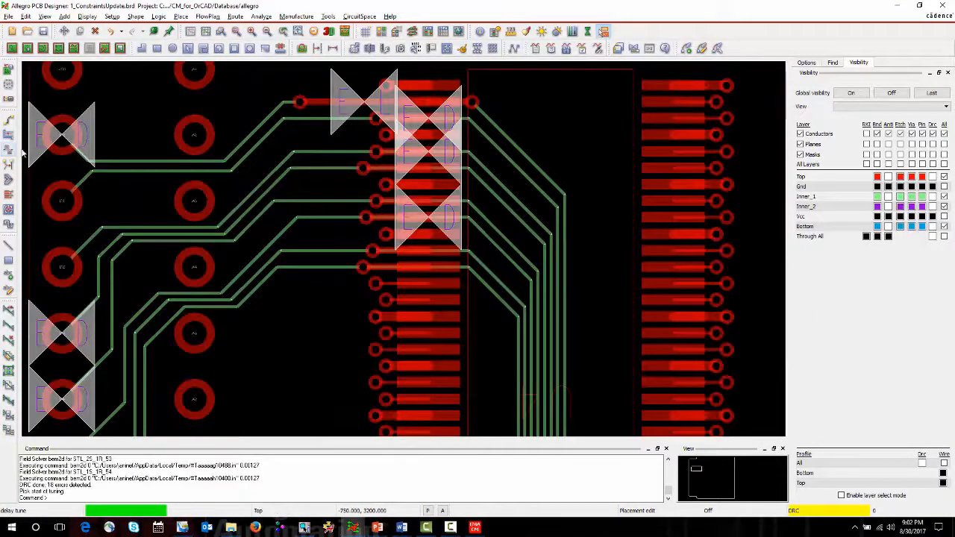
click(98, 158)
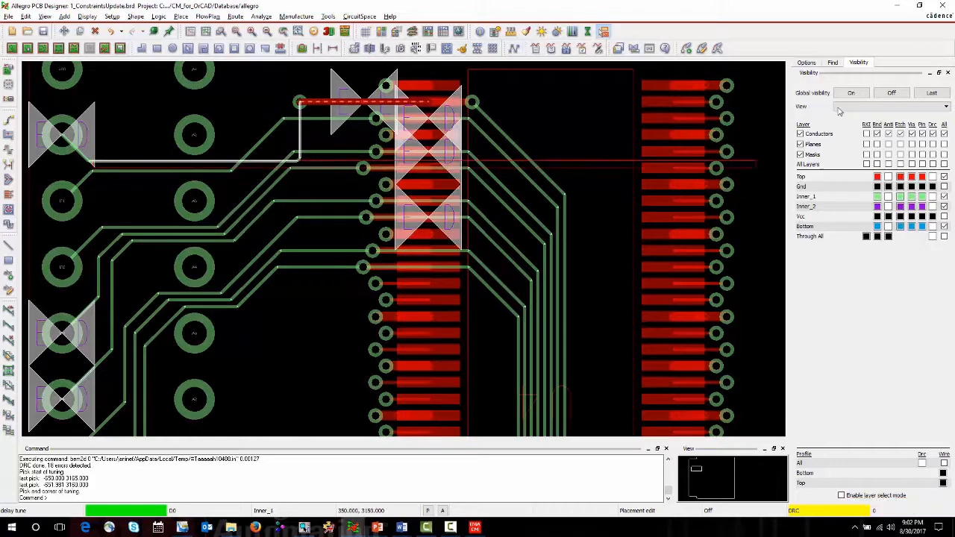
click(809, 65)
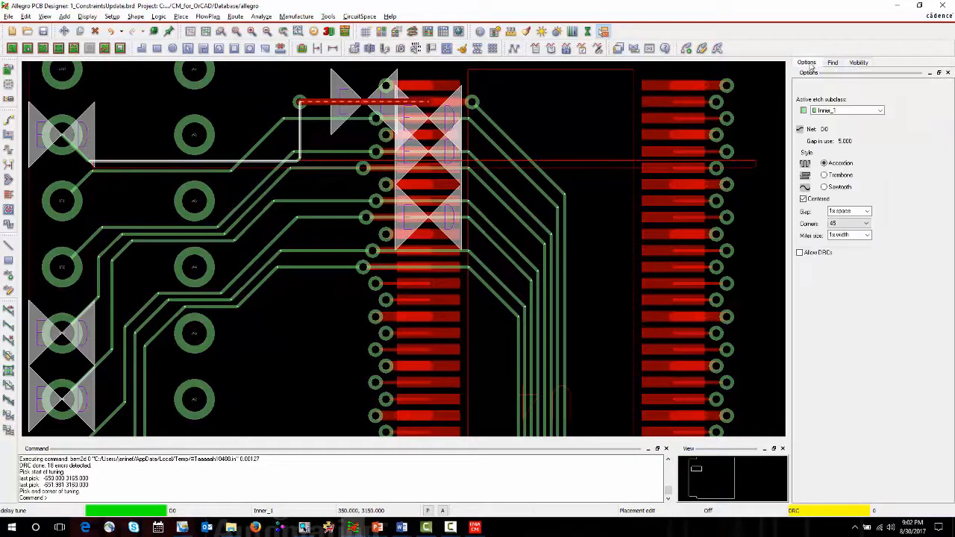
click(804, 199)
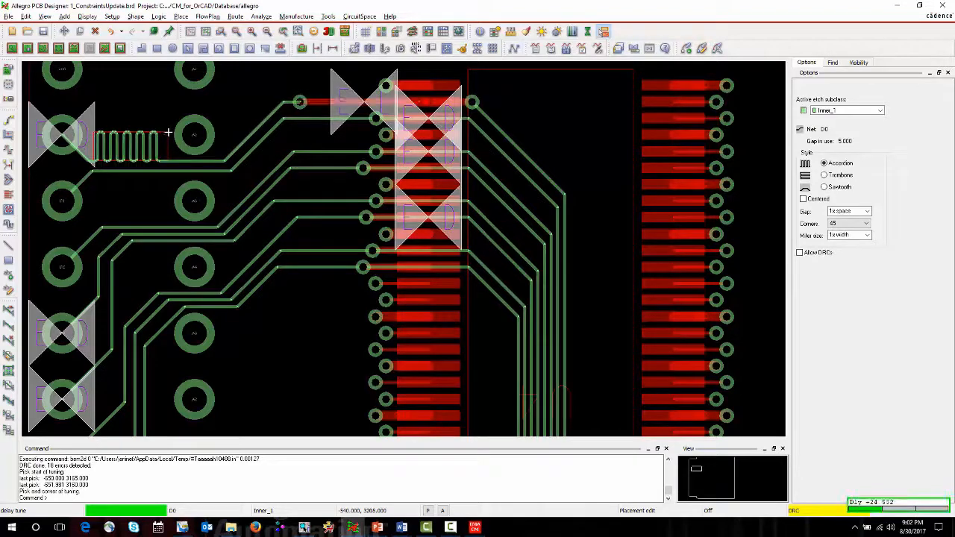
click(169, 133)
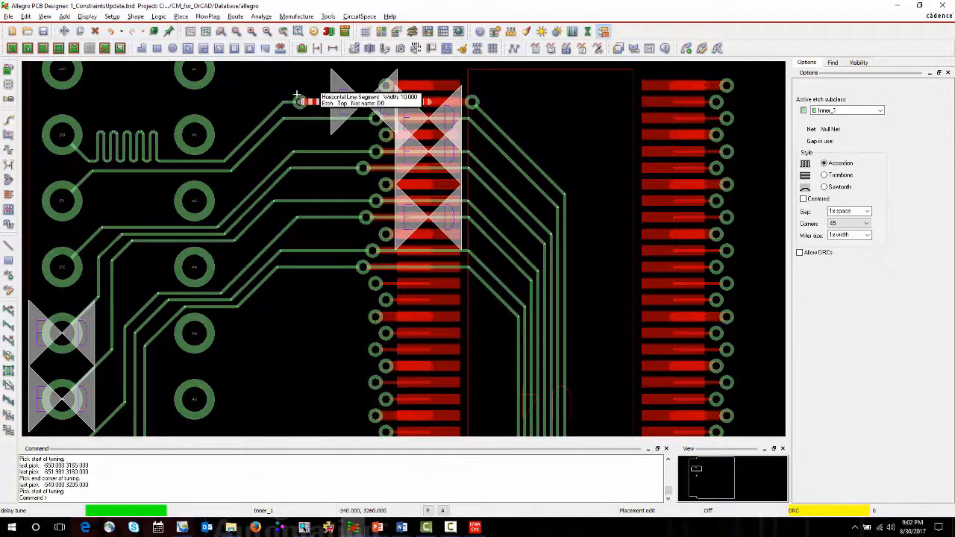
- Slide the D0 via along its trace until it sits close to the chip's pad
click(9, 135)
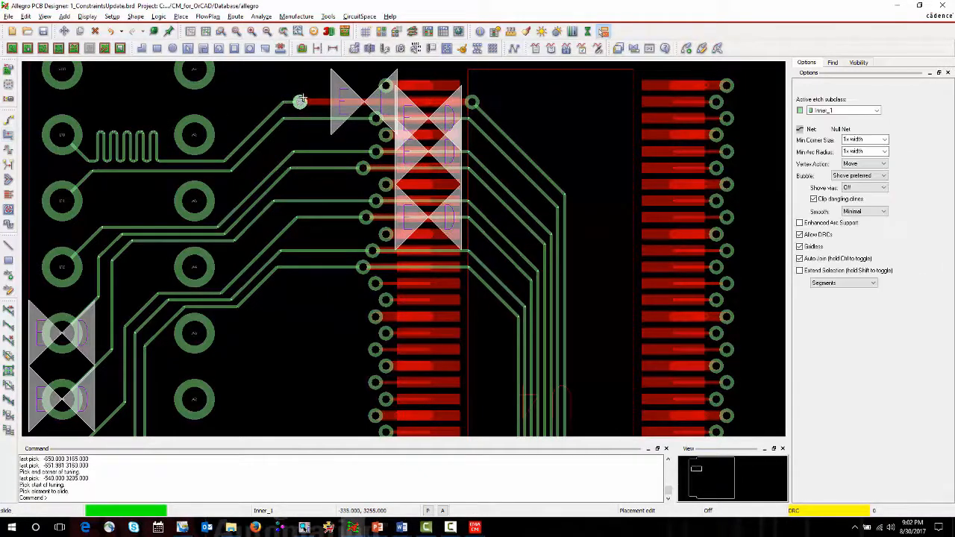
click(303, 99)
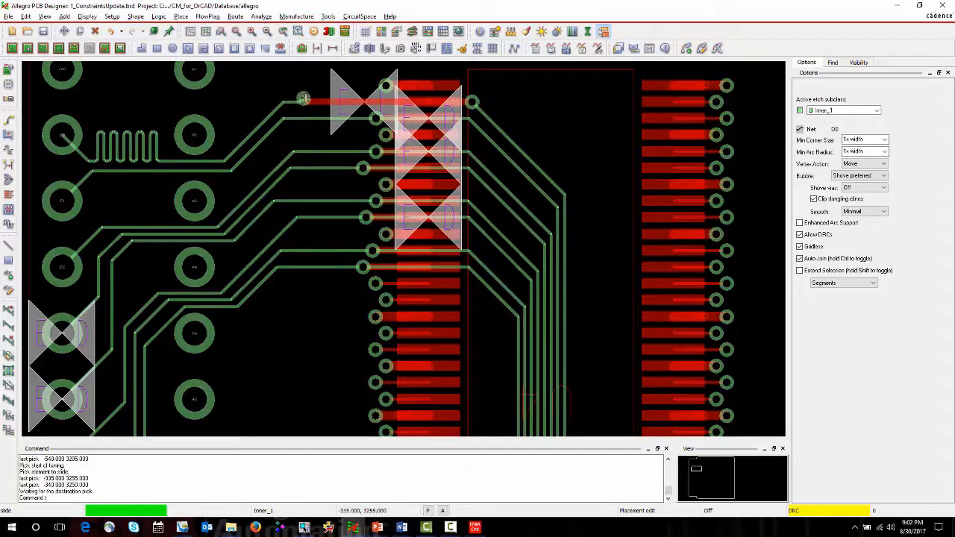
click(366, 102)
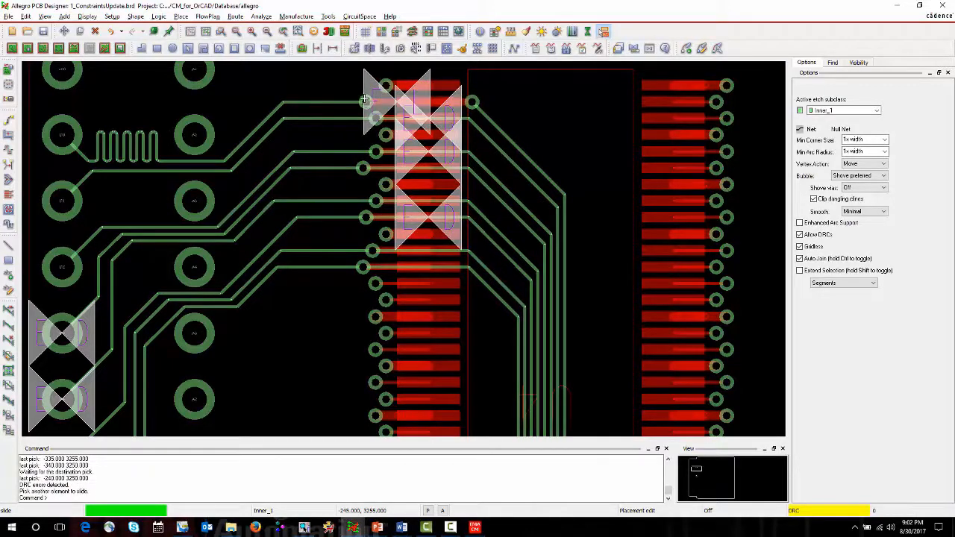
click(366, 102)
click(366, 102)
scroll(439, 226, down, 1)
mouse_move(460, 214)
middle_down()
mouse_move(456, 229)
mouse_move(459, 211)
middle_up()
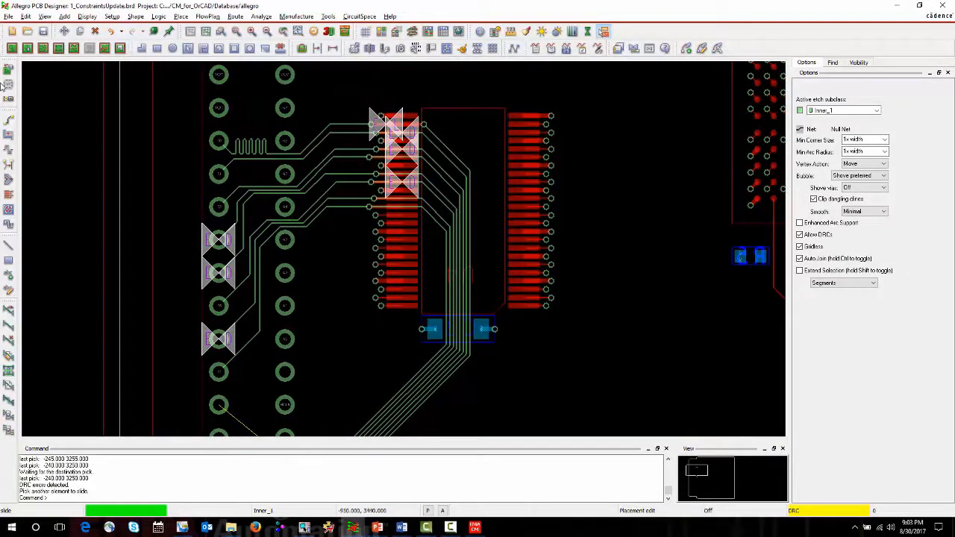
- Return to Constraint Manager and check the D[0-7] bus's via count in the net-level Vias worksheet
click(427, 32)
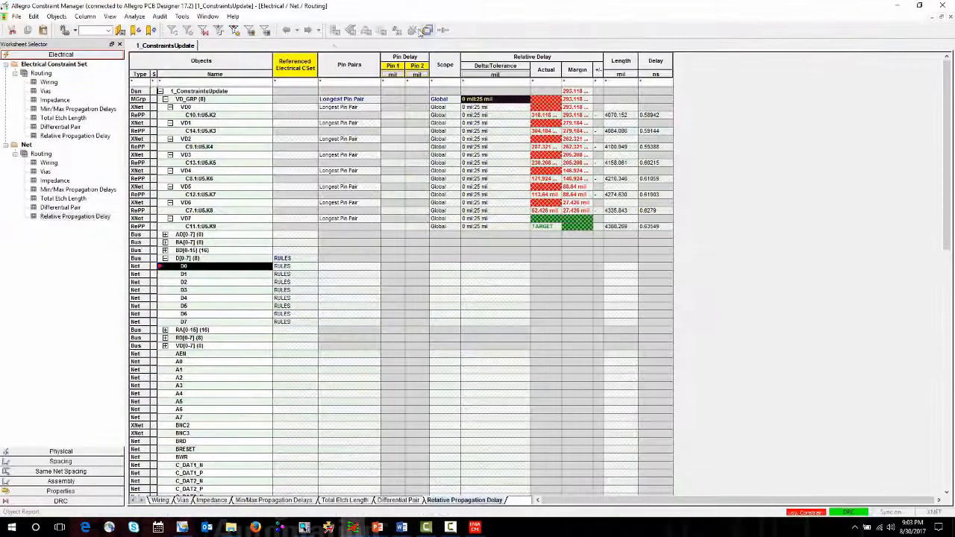
click(50, 172)
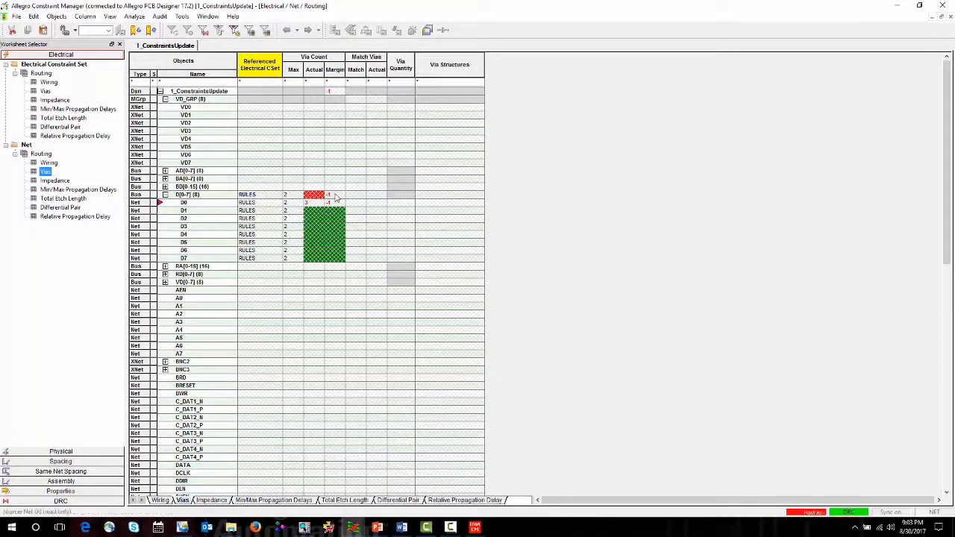
right_click(336, 196)
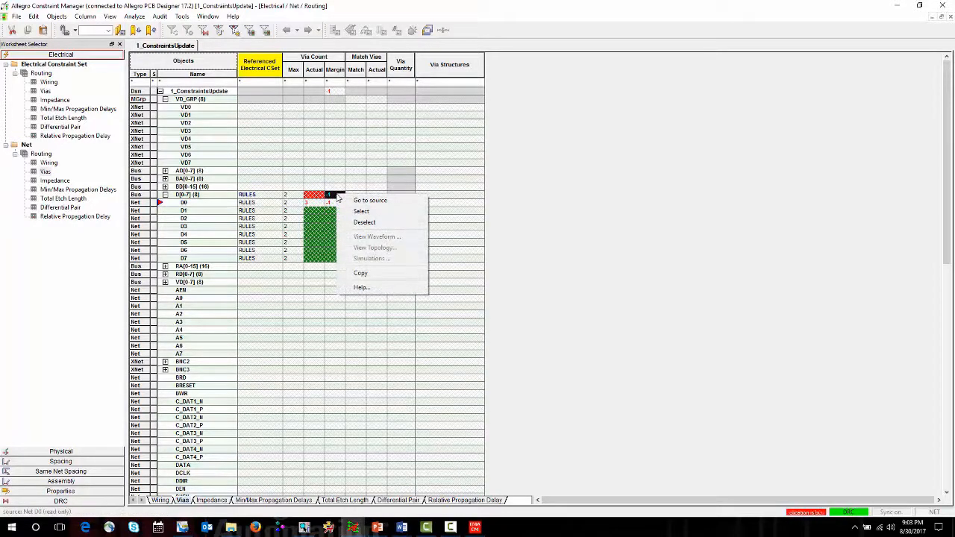
click(316, 200)
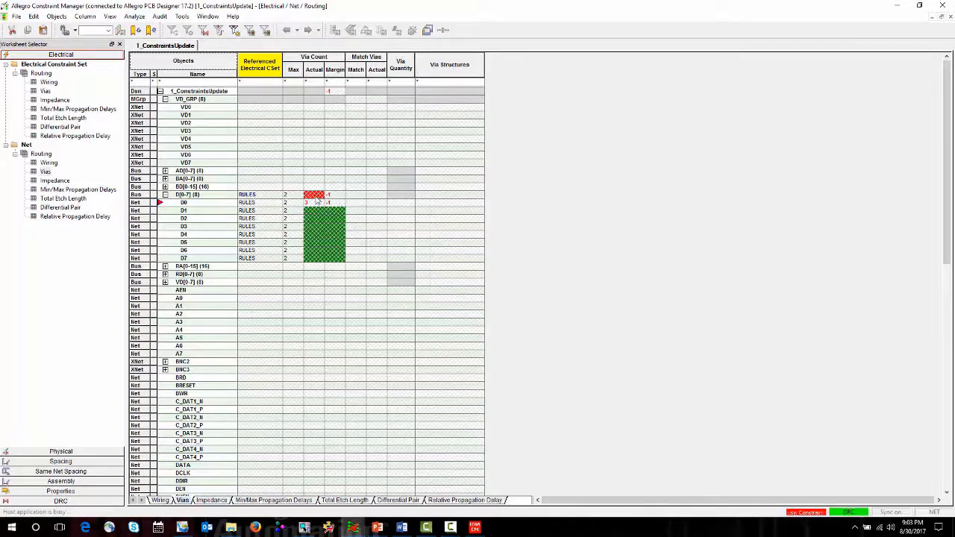
click(512, 268)
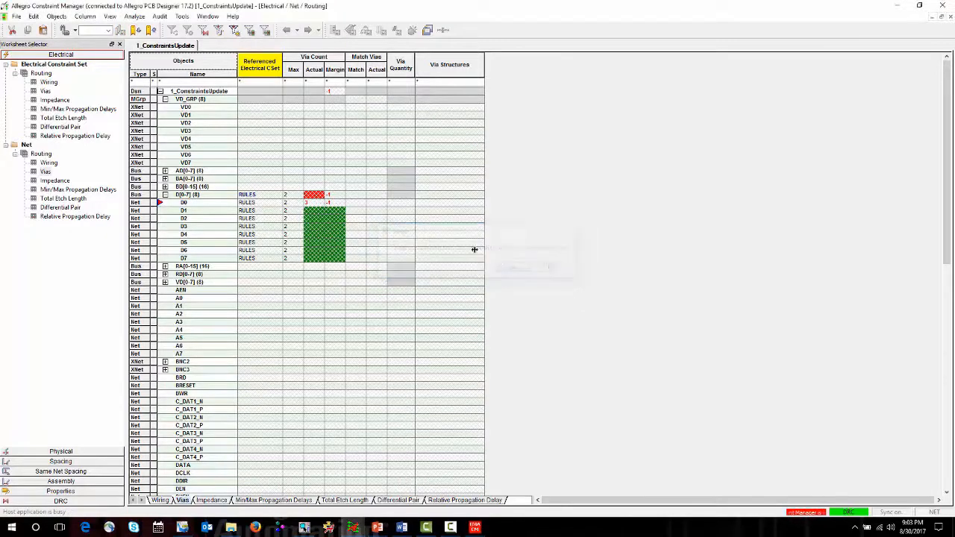
right_click(312, 197)
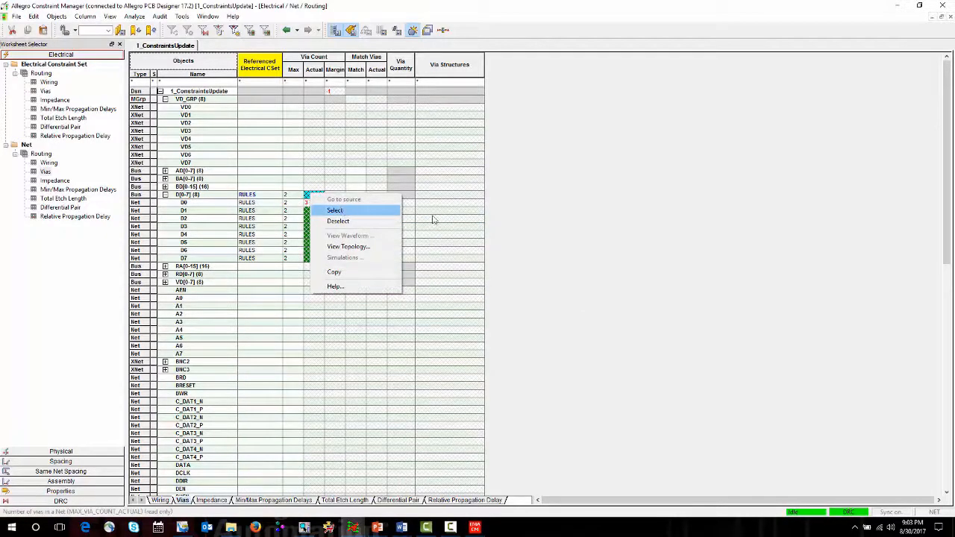
click(553, 239)
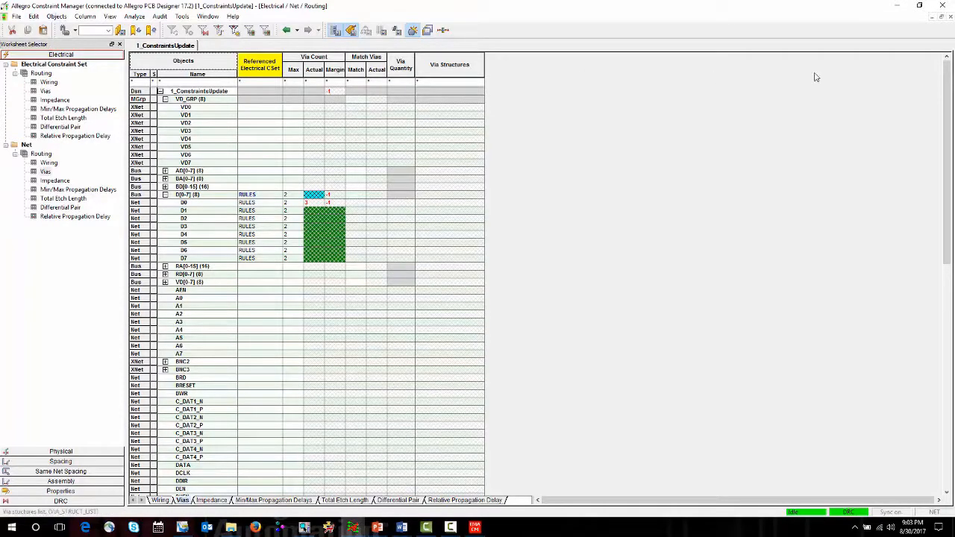
- Close Constraint Manager, then save the board over the existing 1_ConstraintsUpdate.brd and exit Allegro PCB Designer
click(946, 6)
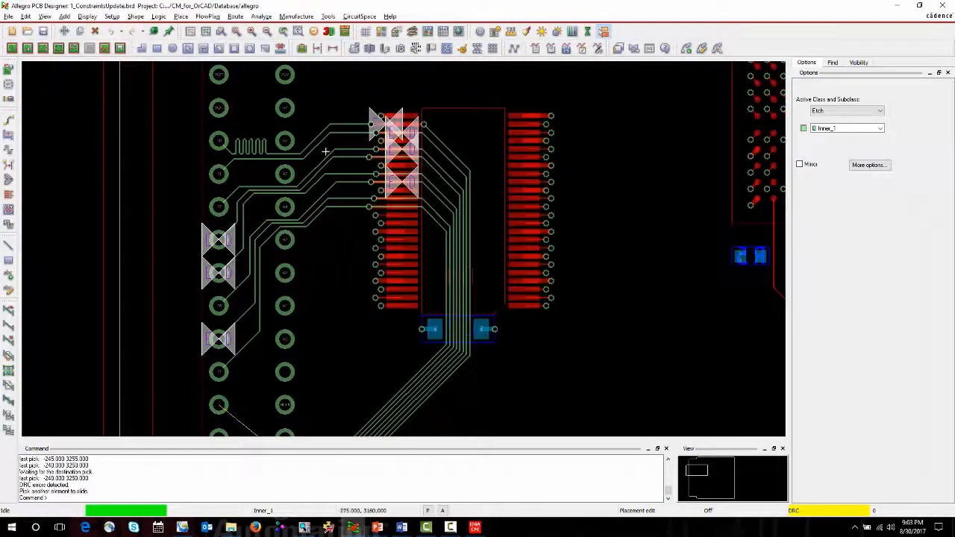
click(237, 32)
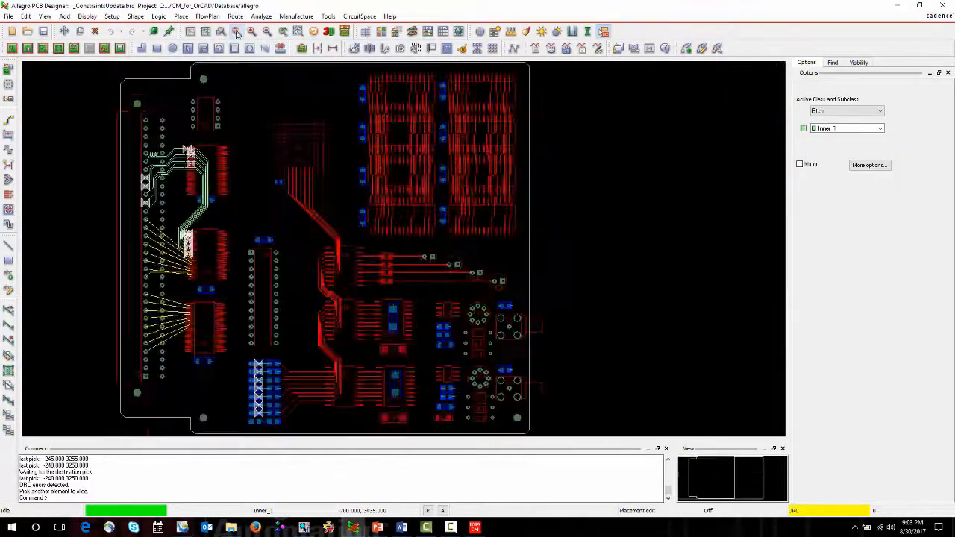
click(43, 32)
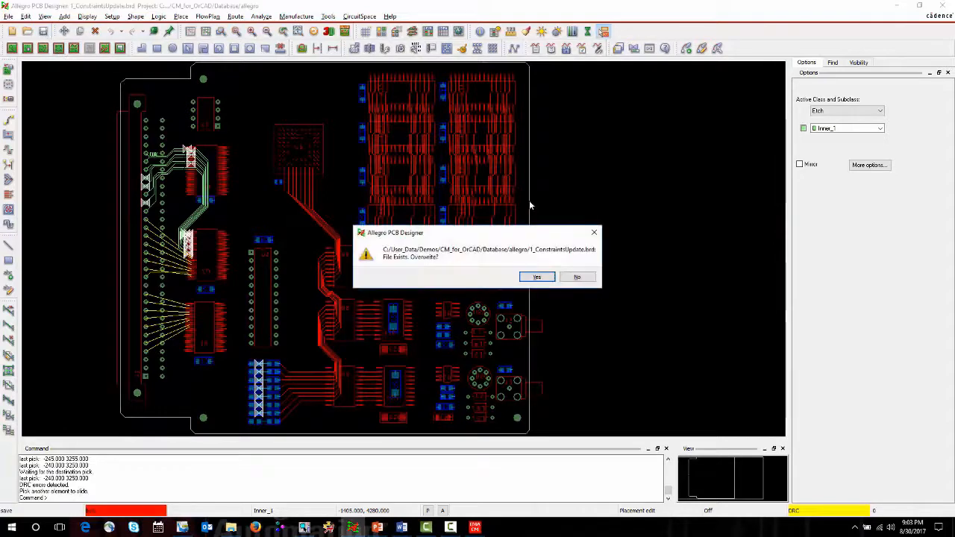
click(536, 278)
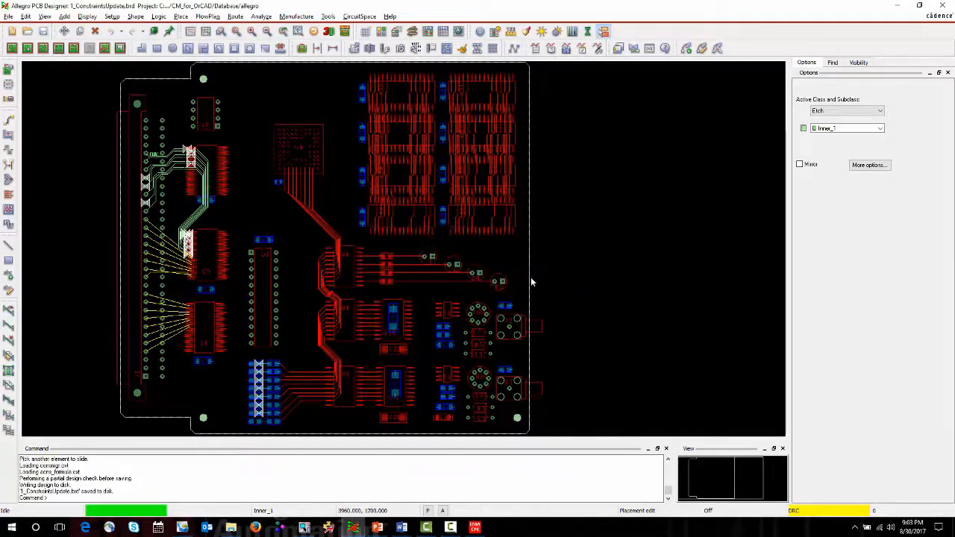
click(943, 6)
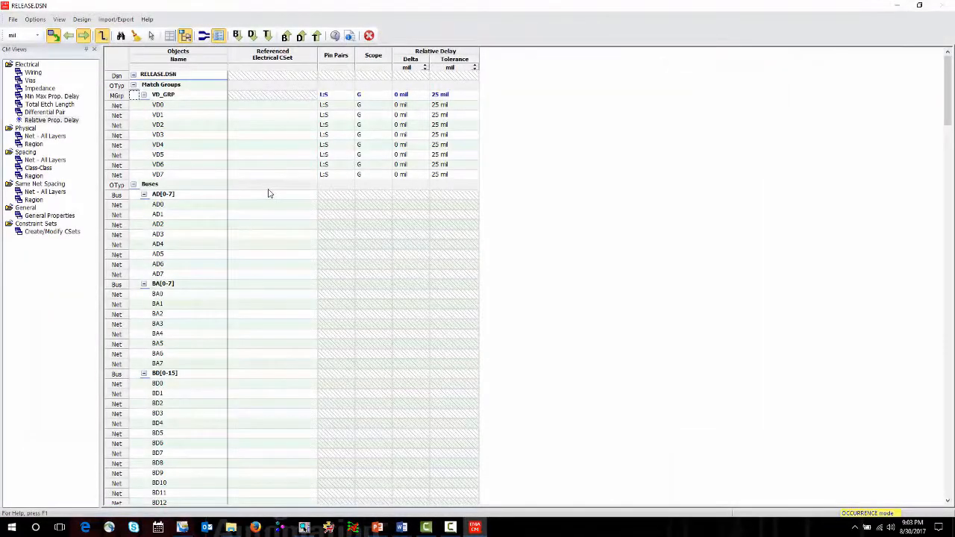
- Relaunch Allegro PCB Designer and inspect the member nets of XNet BNC2 in Constraint Manager's net-level Vias worksheet
click(354, 528)
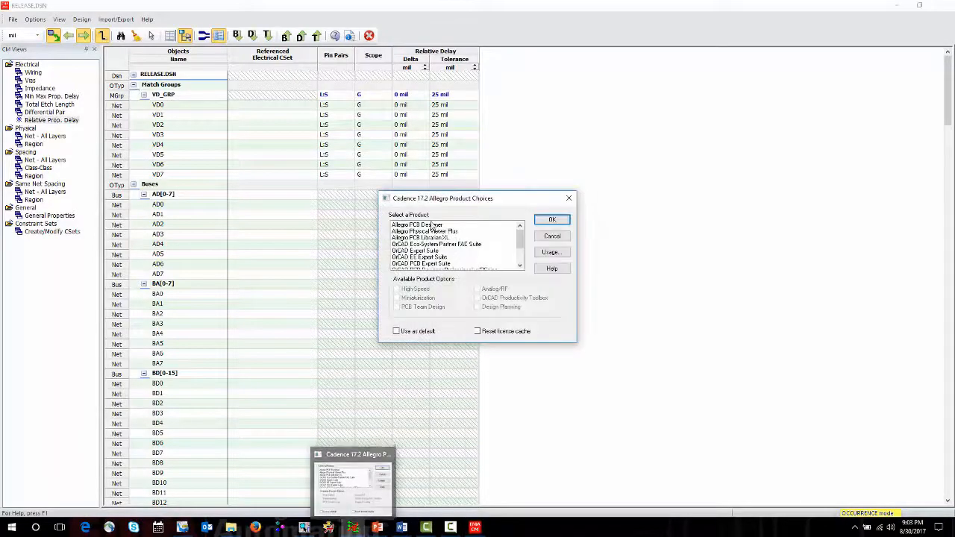
double_click(432, 225)
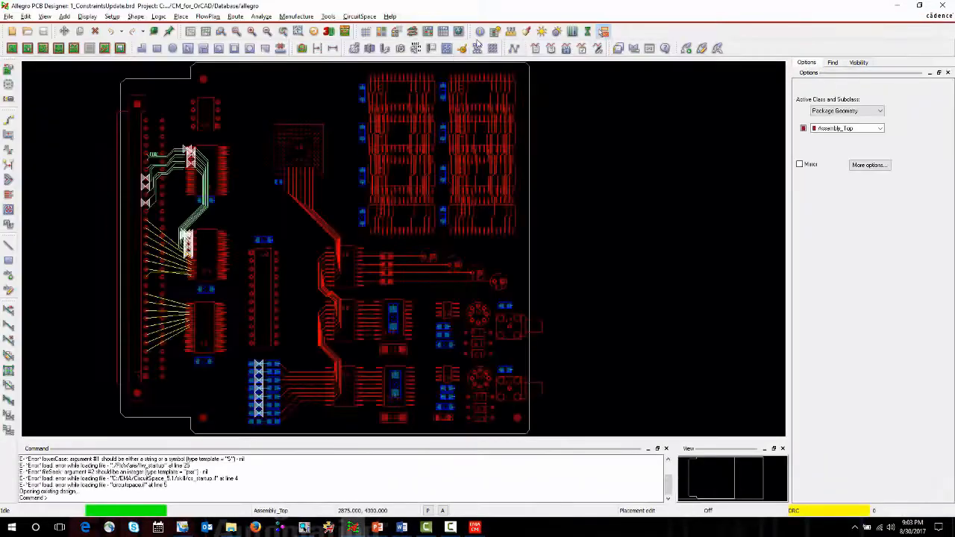
click(429, 32)
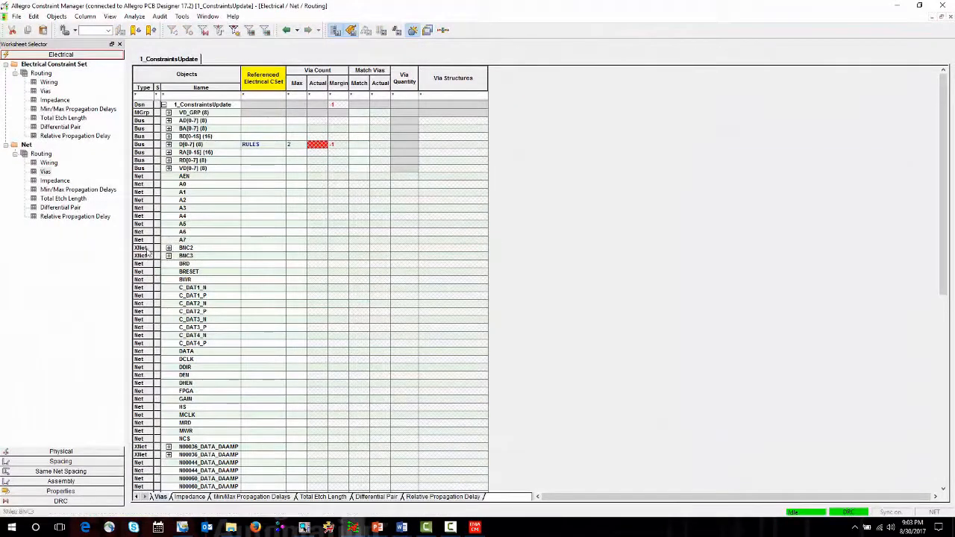
click(168, 248)
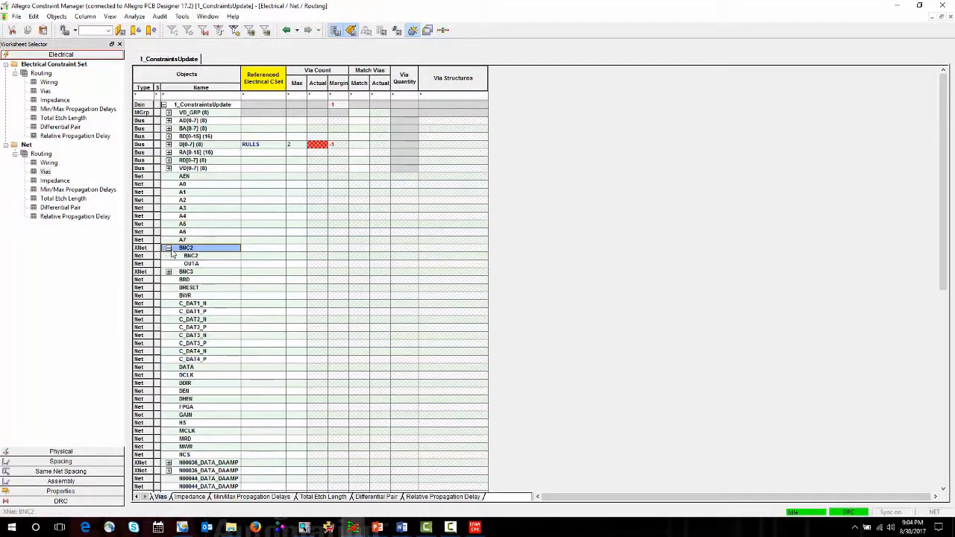
click(169, 248)
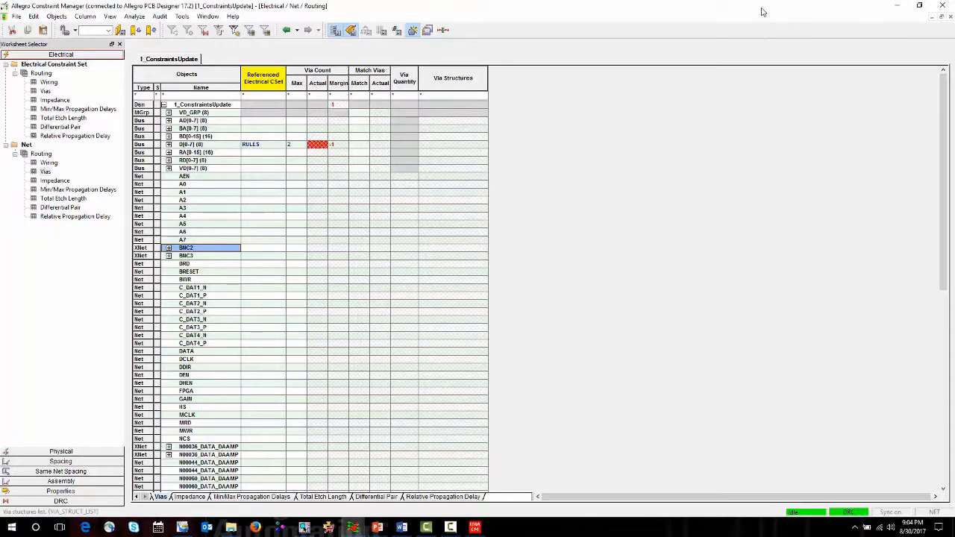
click(943, 6)
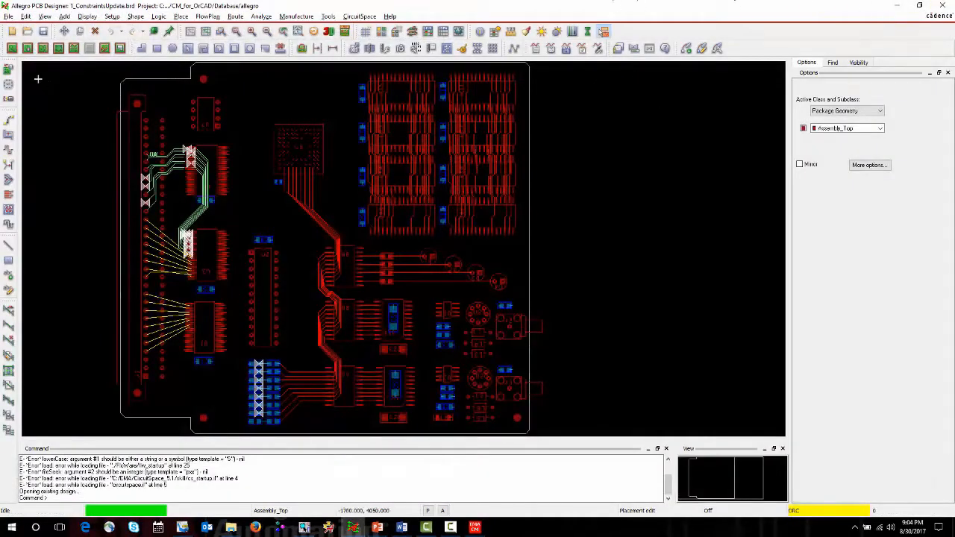
- Open the Start.brd board file from the allegro folder in place of the current design
click(7, 17)
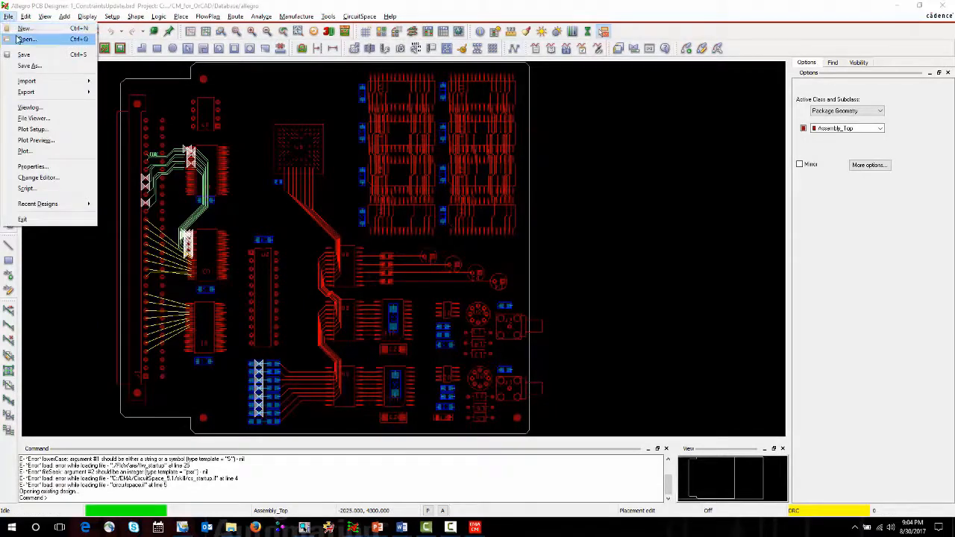
click(18, 39)
click(524, 276)
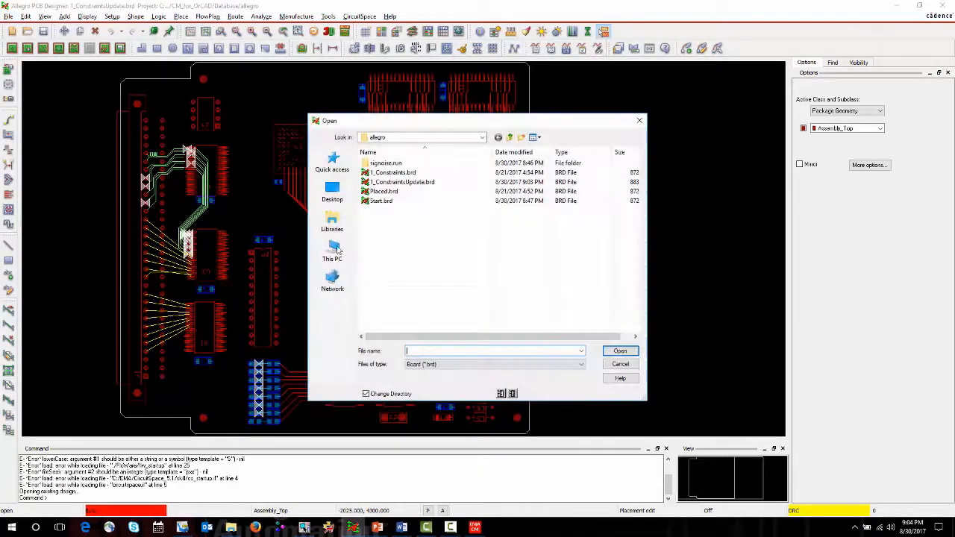
double_click(383, 202)
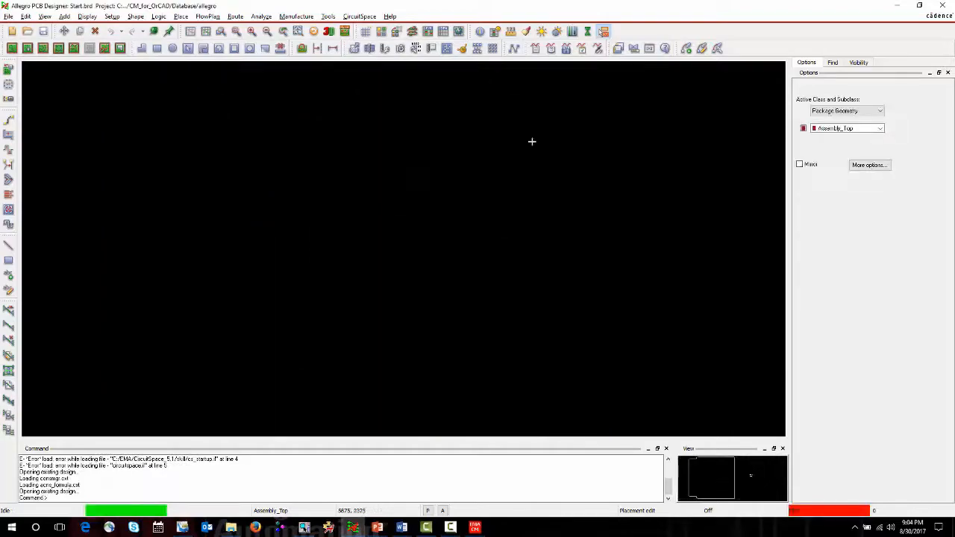
- Switch to CM for OrCAD and import the board file 1_ConstraintsUpdate.brd, merging it with the existing constraints
click(898, 6)
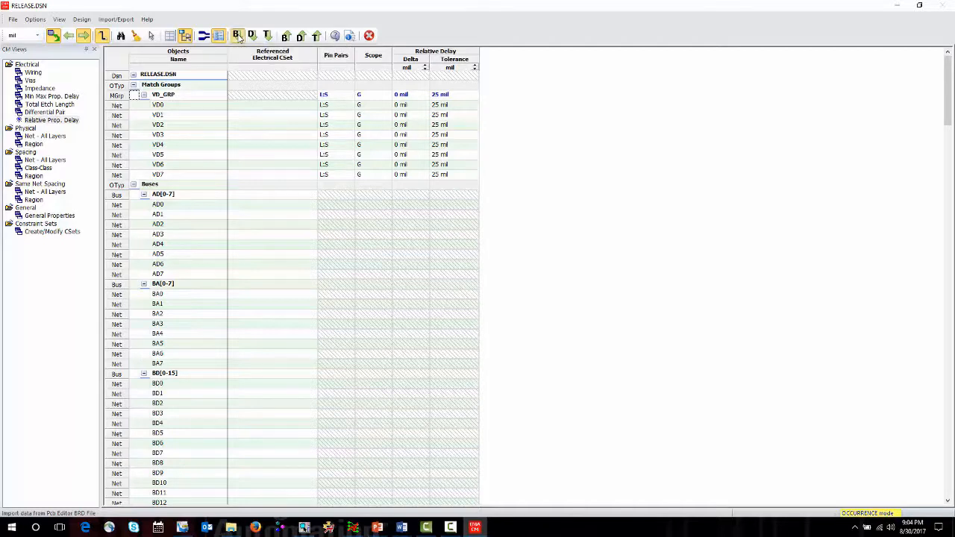
click(237, 36)
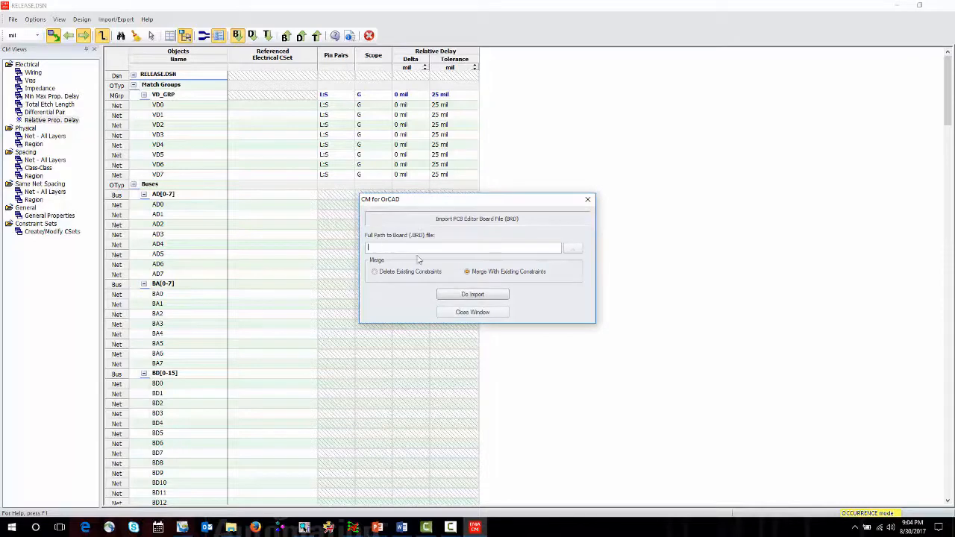
click(572, 248)
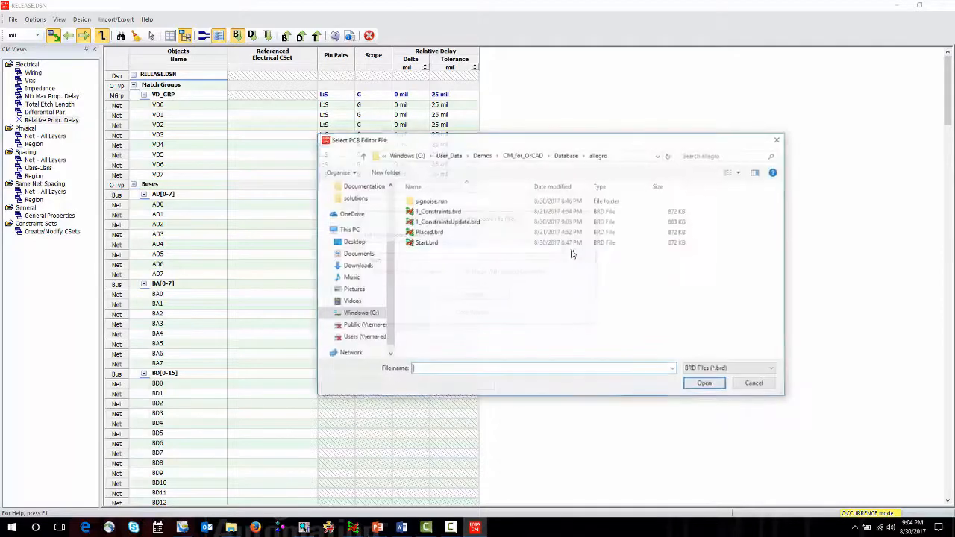
click(440, 222)
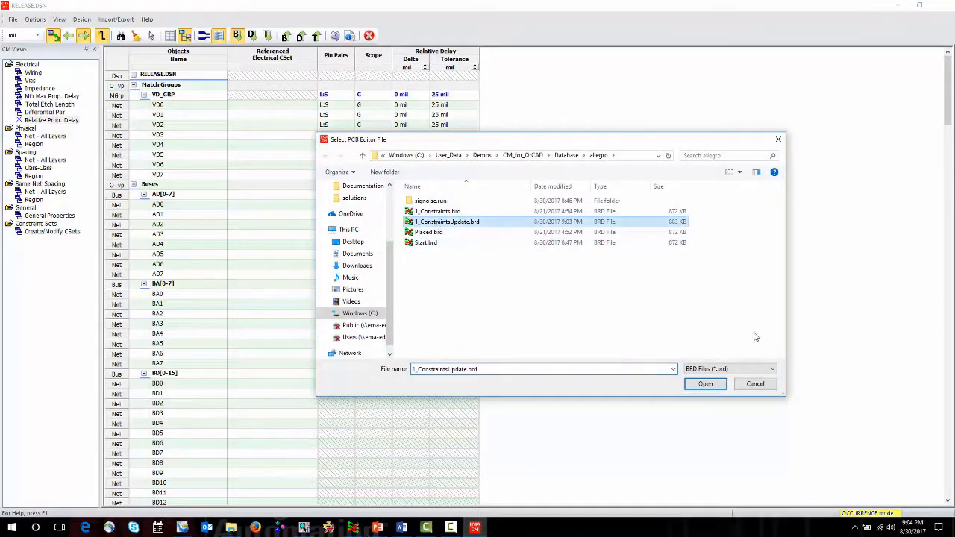
click(705, 384)
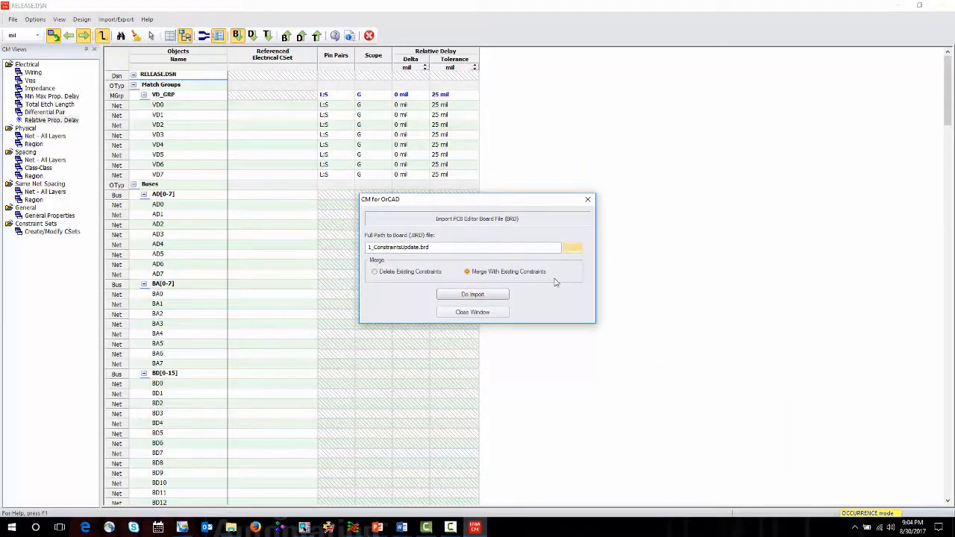
click(460, 297)
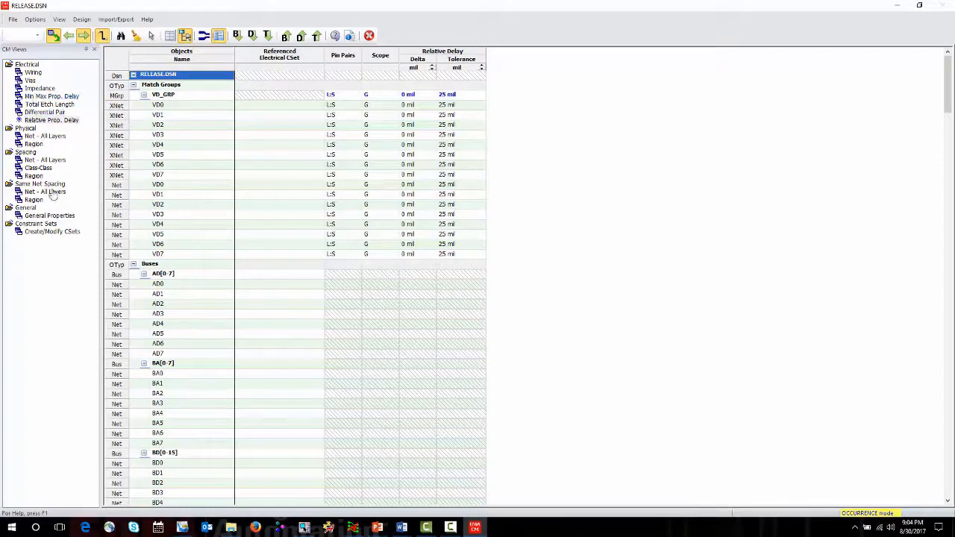
- Examine the net and XNet constraints in the Physical Net - All Layers worksheet and locate the C_DAT nets
click(41, 138)
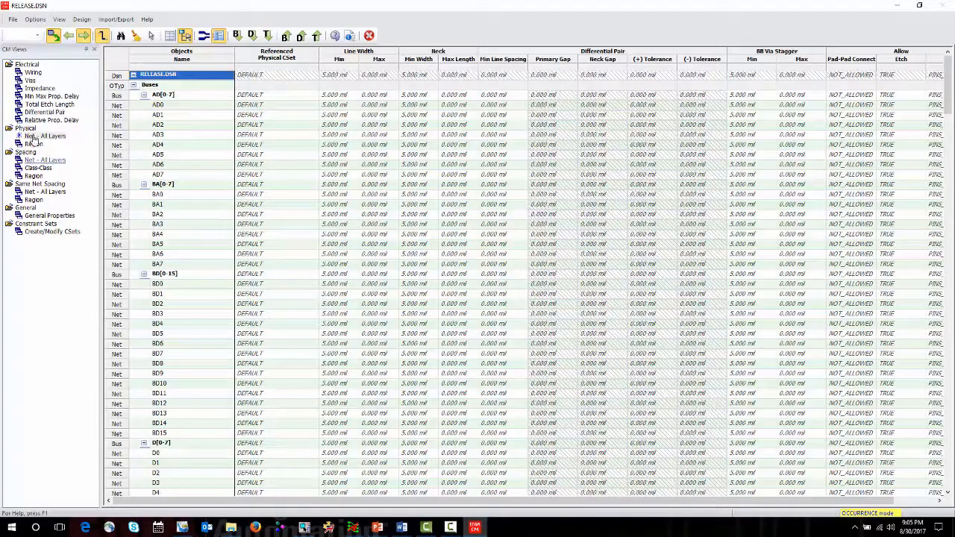
scroll(302, 221, down, 15)
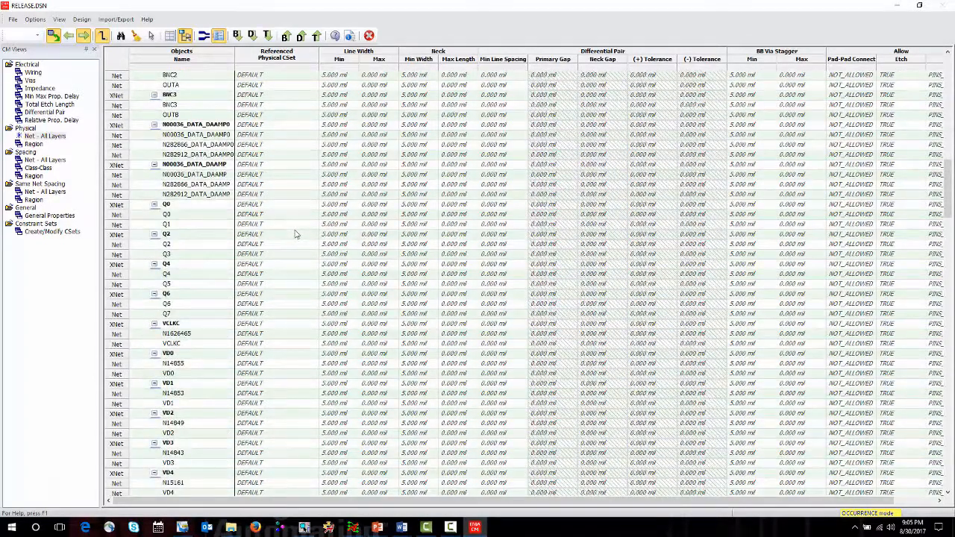
scroll(294, 234, down, 14)
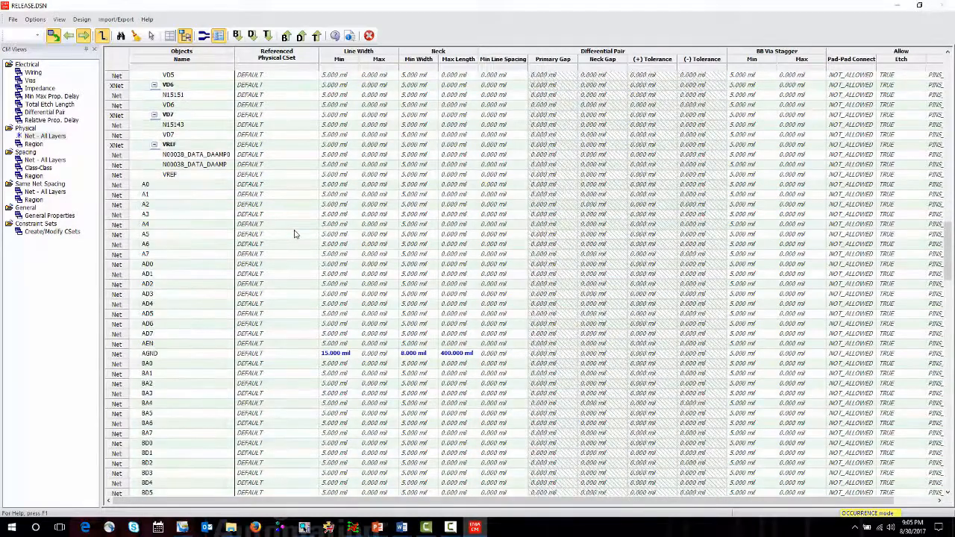
scroll(293, 234, down, 18)
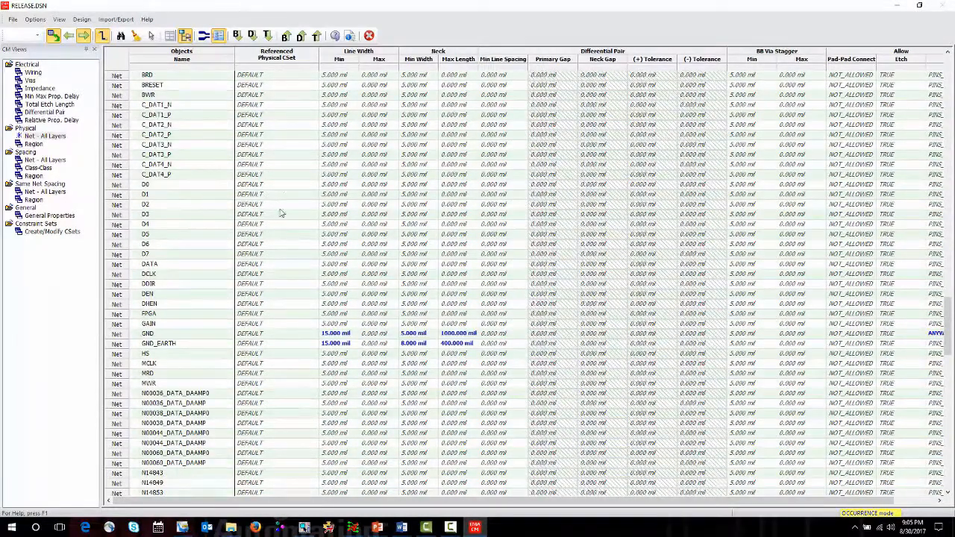
scroll(281, 214, up, 4)
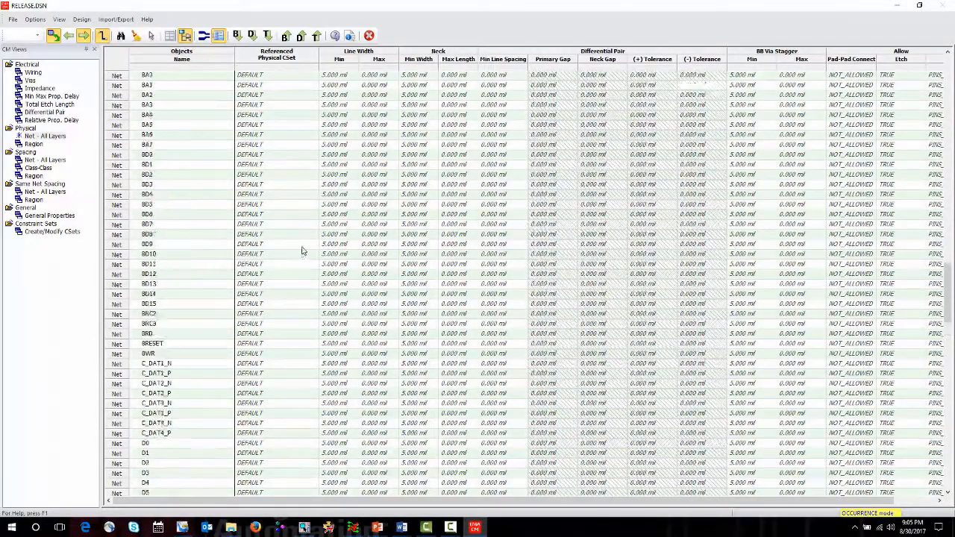
scroll(301, 250, down, 20)
scroll(300, 246, up, 2)
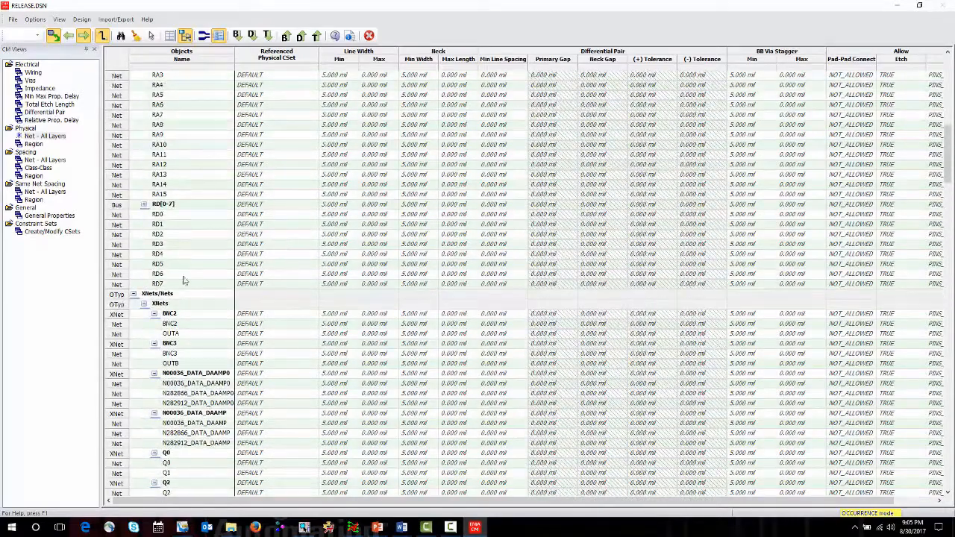
scroll(297, 321, down, 20)
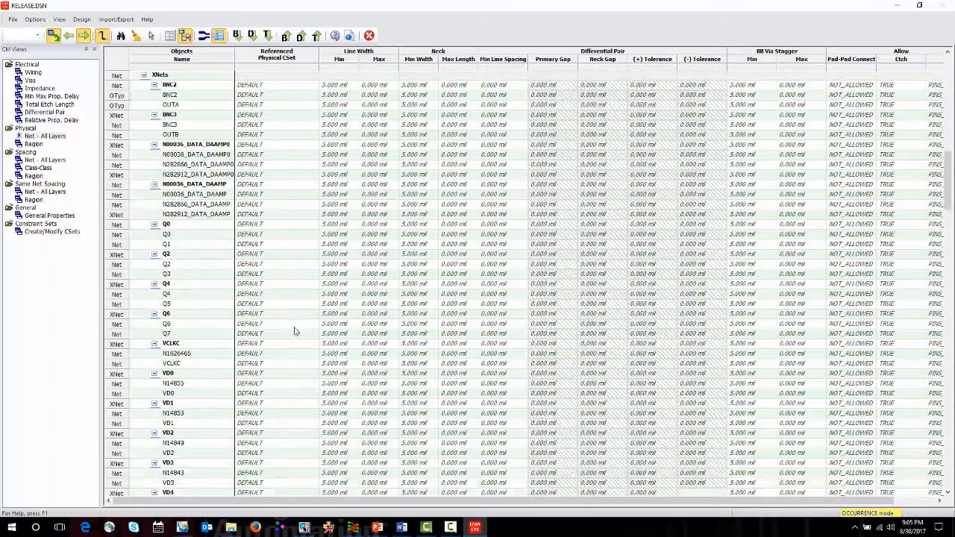
scroll(294, 334, down, 10)
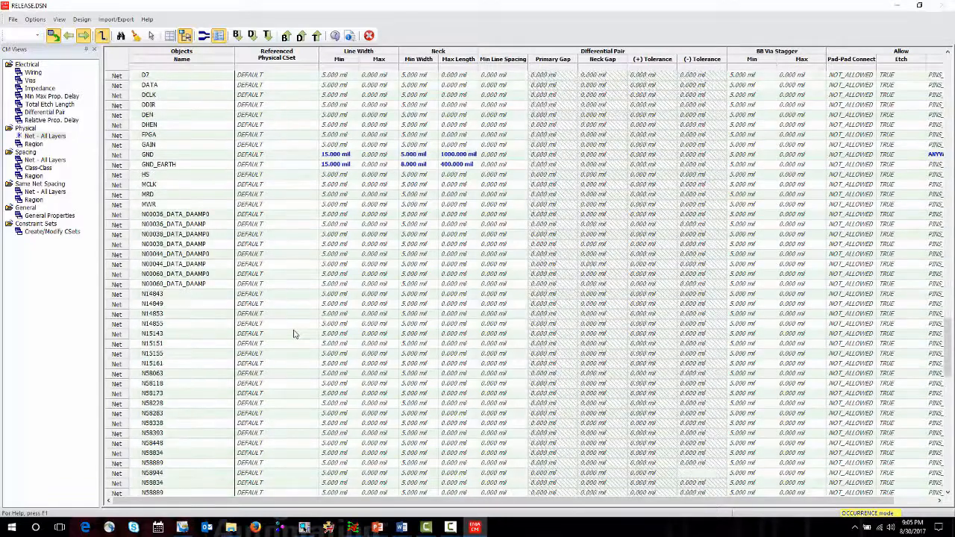
scroll(295, 332, up, 5)
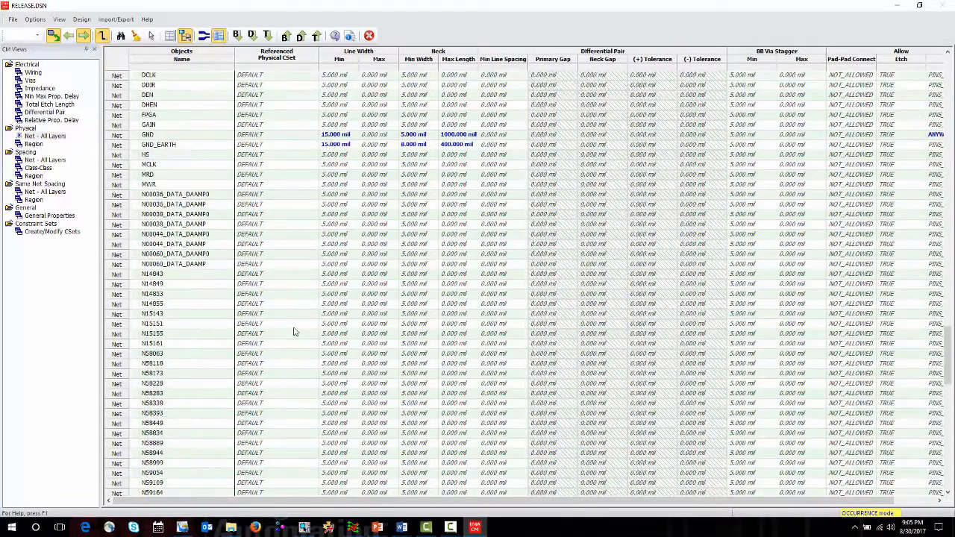
scroll(293, 332, up, 12)
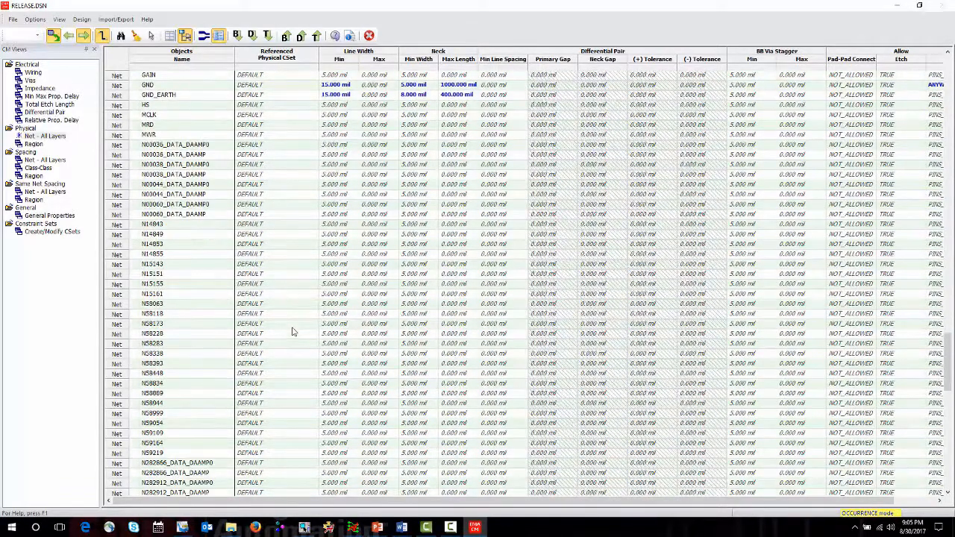
scroll(291, 332, down, 1)
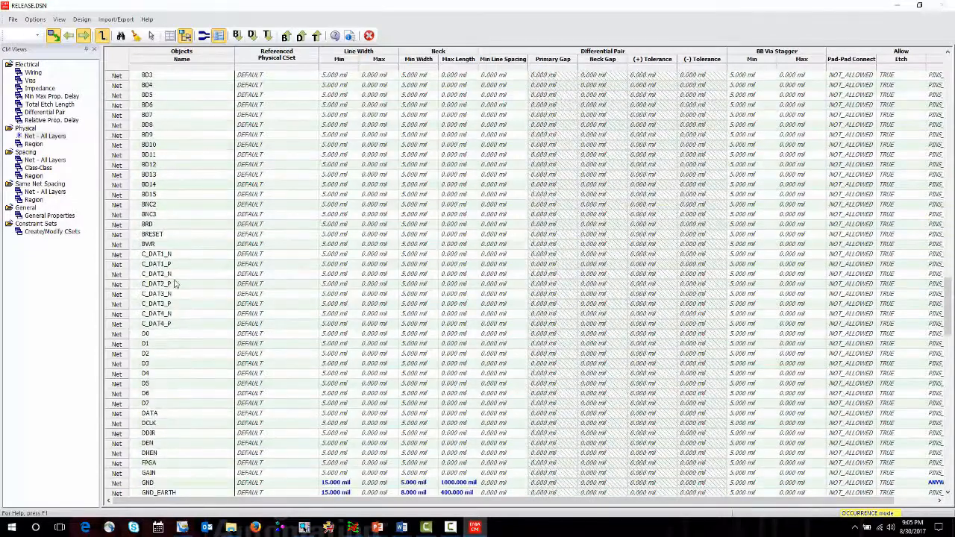
- Create differential pairs from the C_DAT1 to C_DAT4 nets, pairing *_P with *_N nets under the prefix DP_
click(180, 259)
drag(180, 264, 176, 324)
right_click(177, 323)
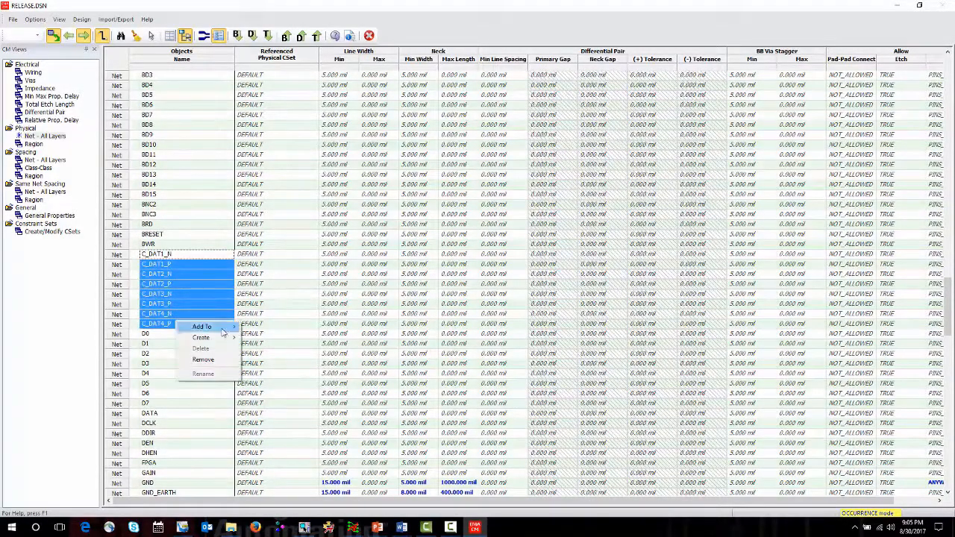
mouse_move(216, 337)
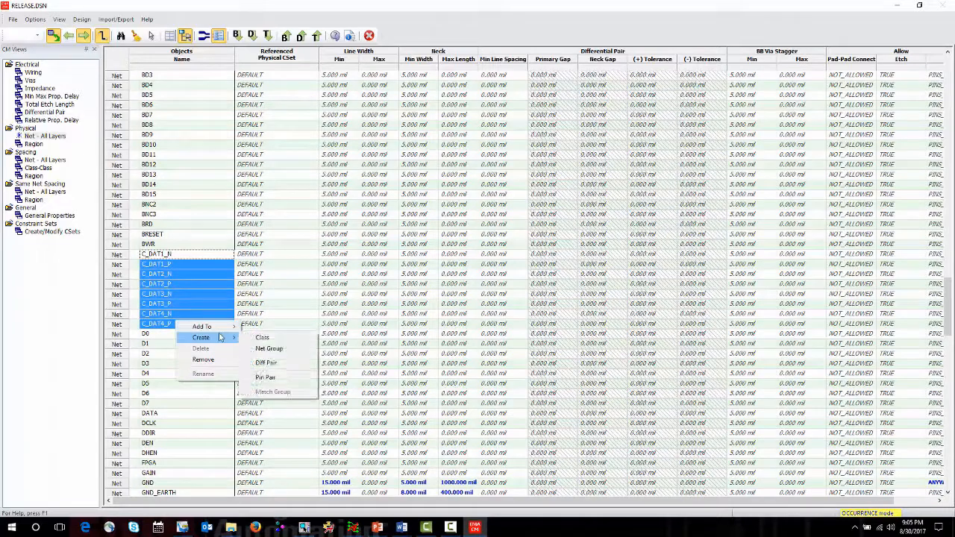
click(278, 364)
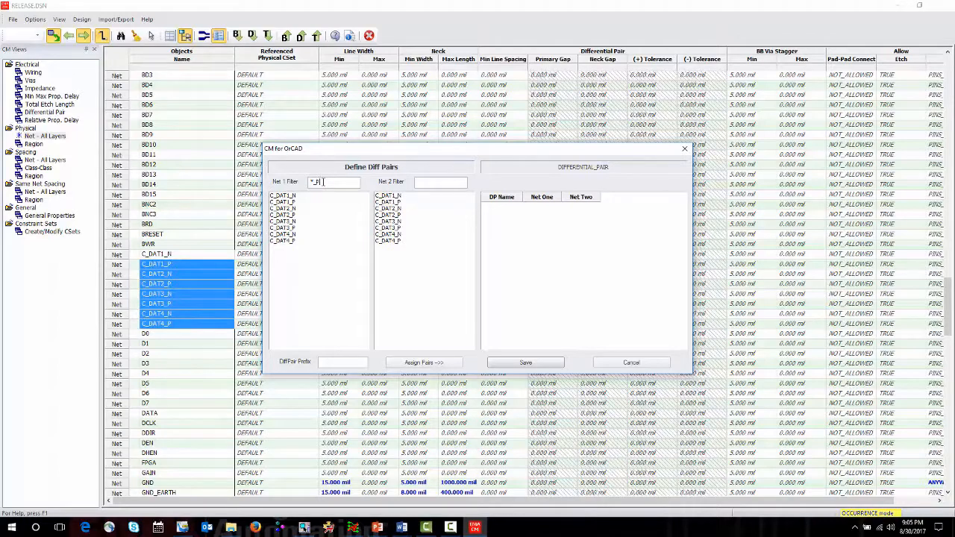
key(Return)
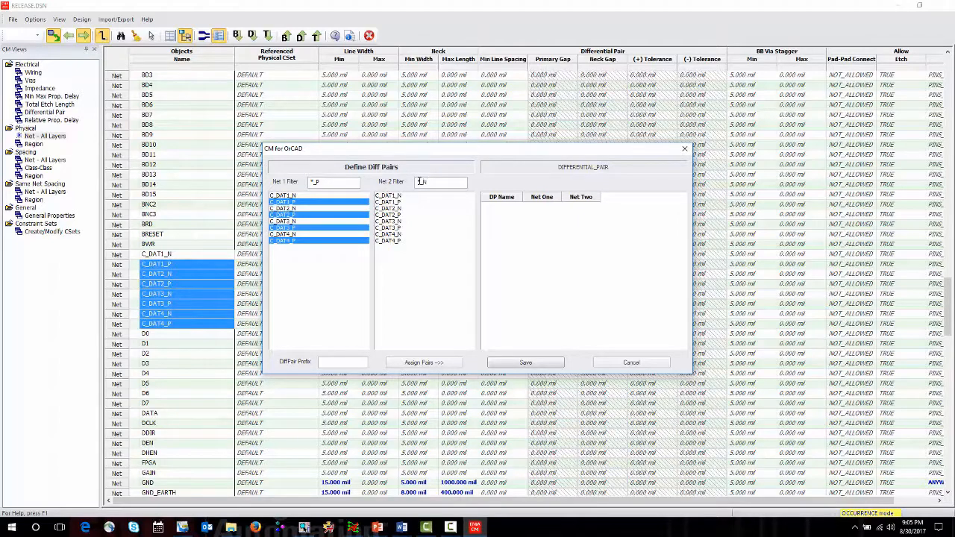
key(Return)
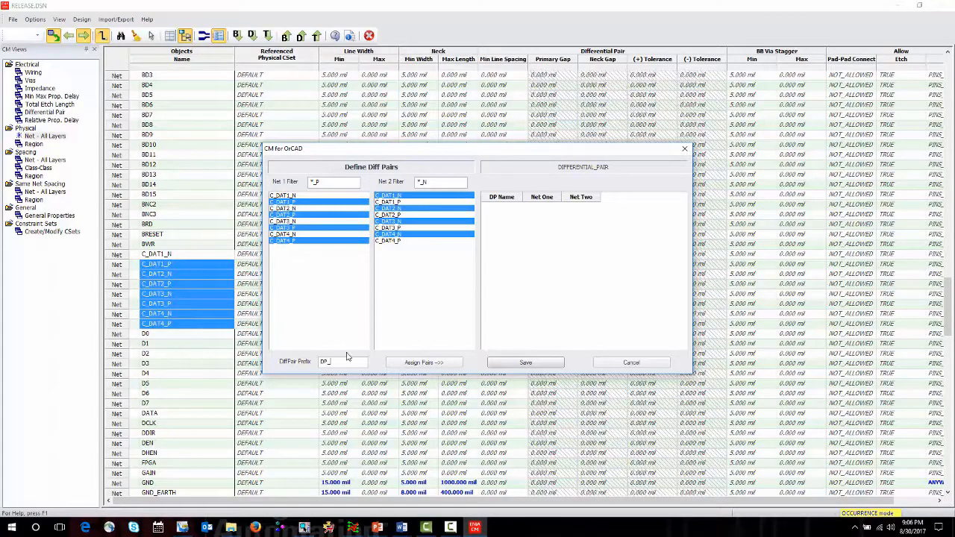
click(427, 363)
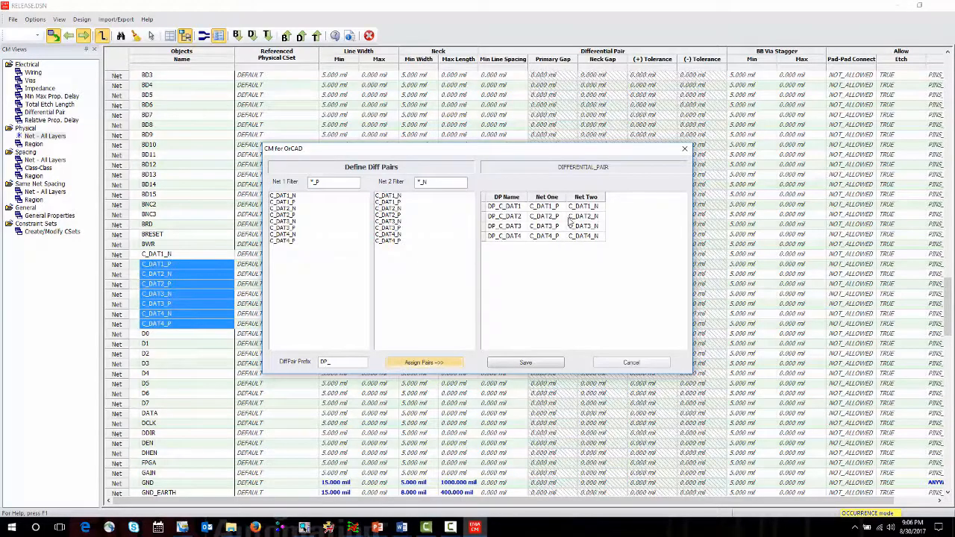
click(538, 362)
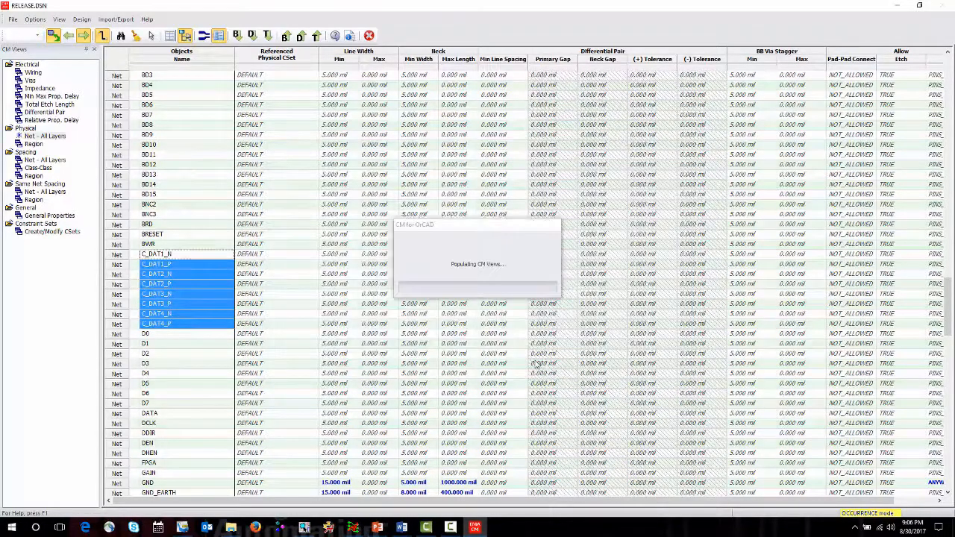
- Create differential pairs from the RX_DAT1 to RX_DAT4 nets, matching *_P with *_N nets and using the prefix DP_
scroll(363, 291, down, 3)
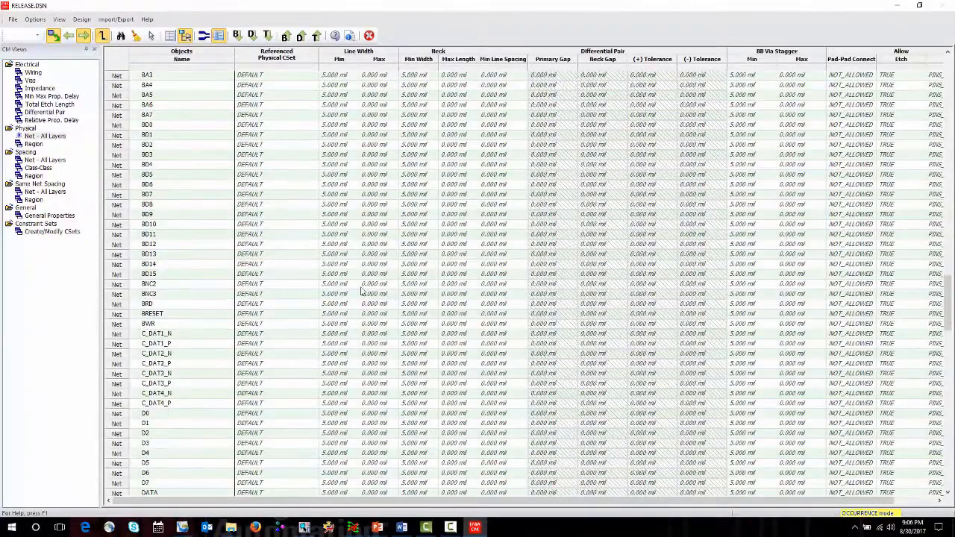
scroll(359, 291, down, 10)
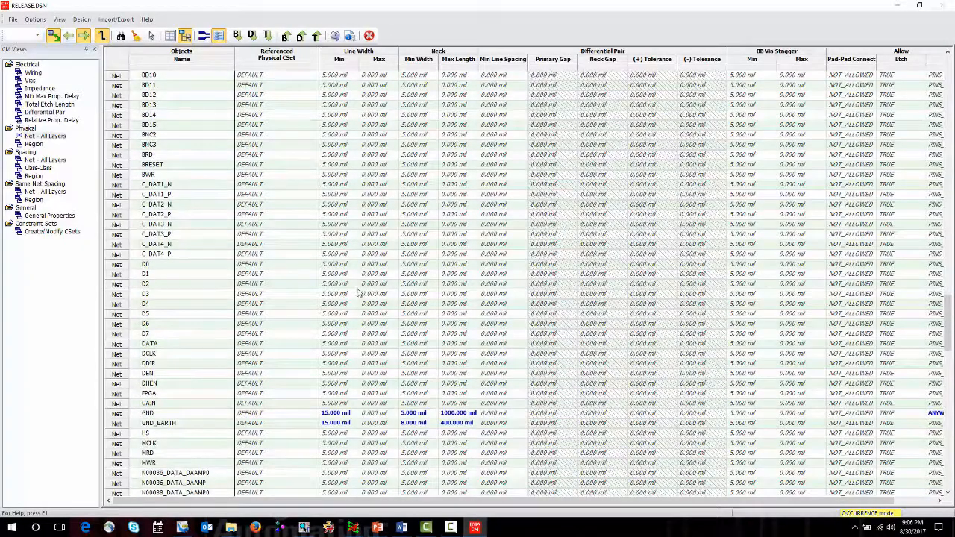
scroll(355, 297, down, 15)
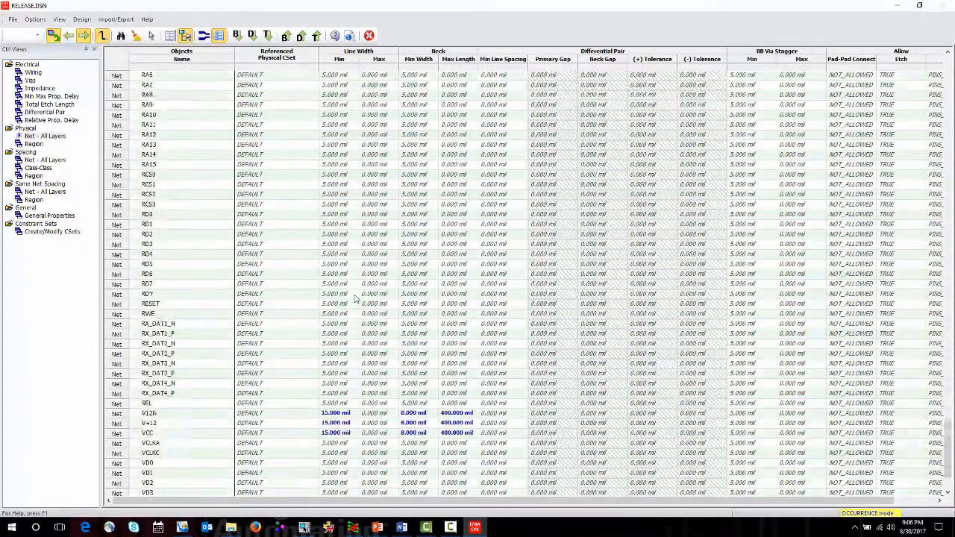
drag(207, 244, 212, 314)
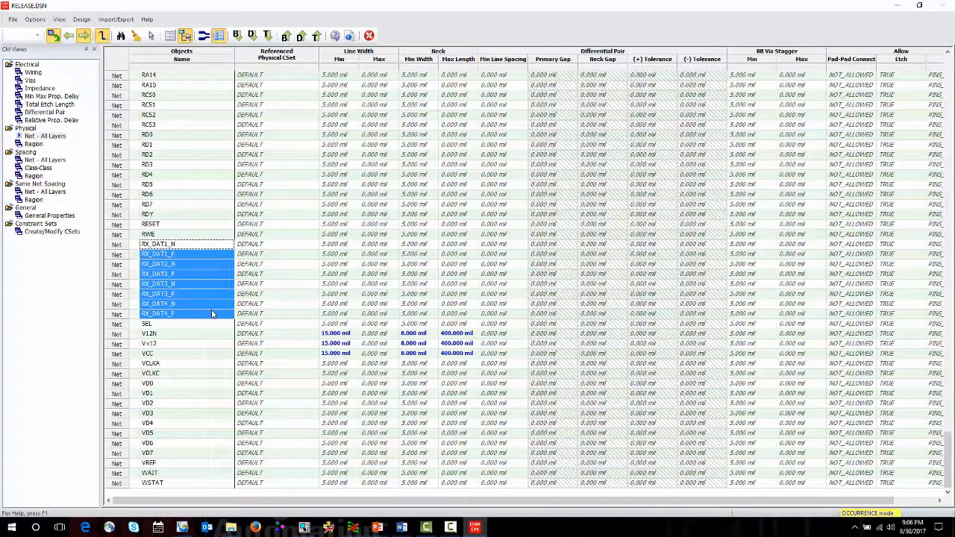
right_click(199, 247)
mouse_move(222, 265)
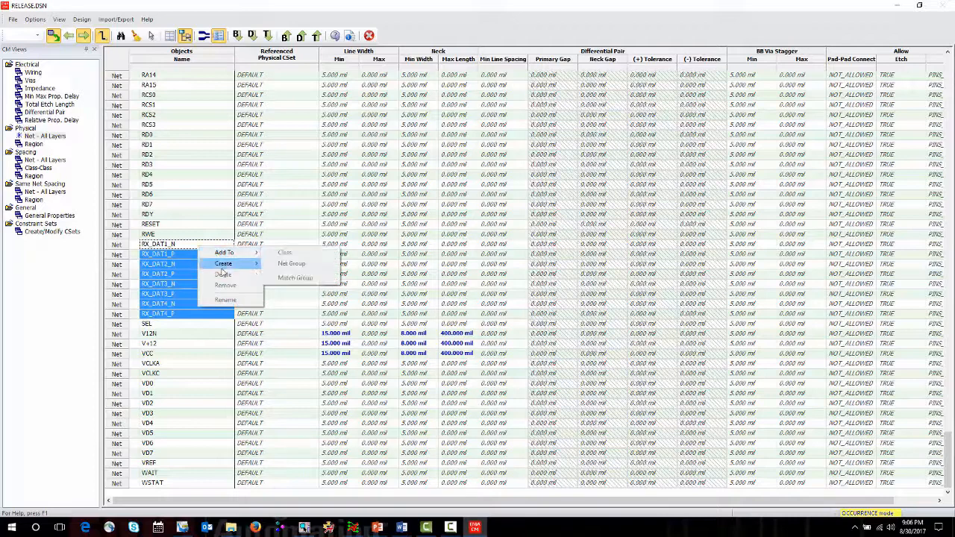
click(291, 288)
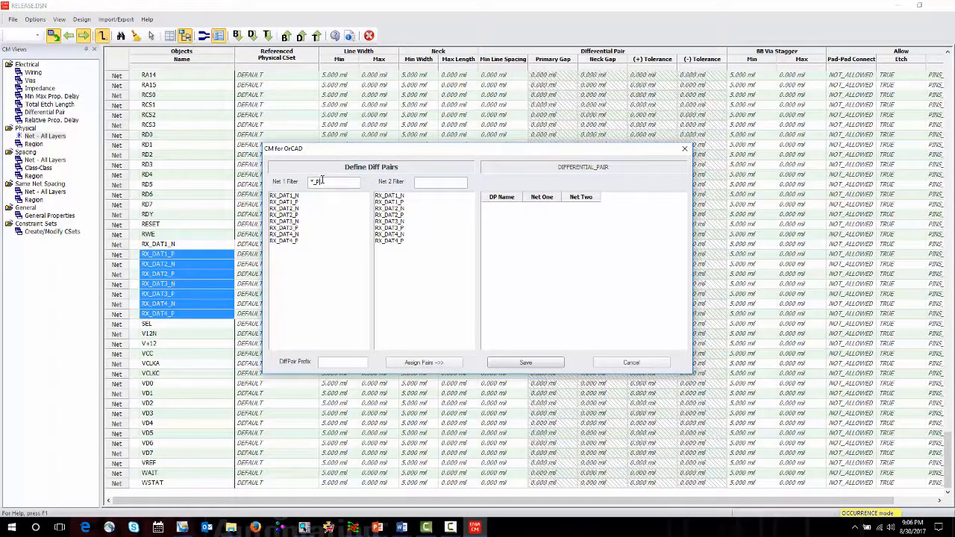
key(Return)
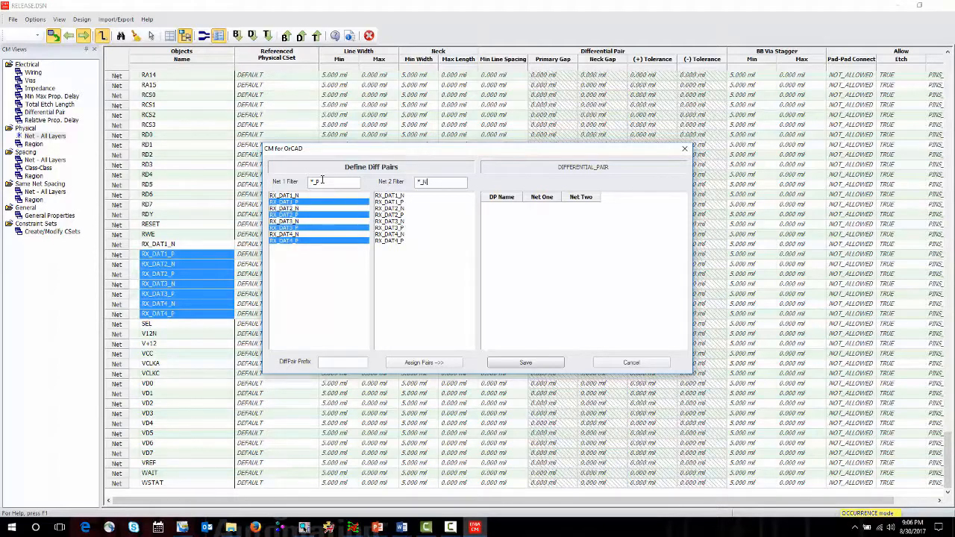
text(*_N)
key(Return)
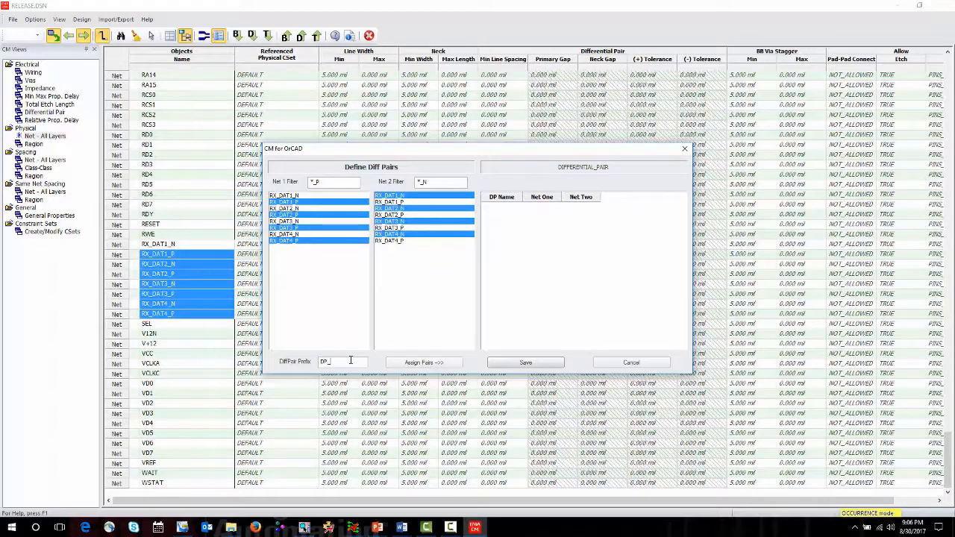
click(425, 364)
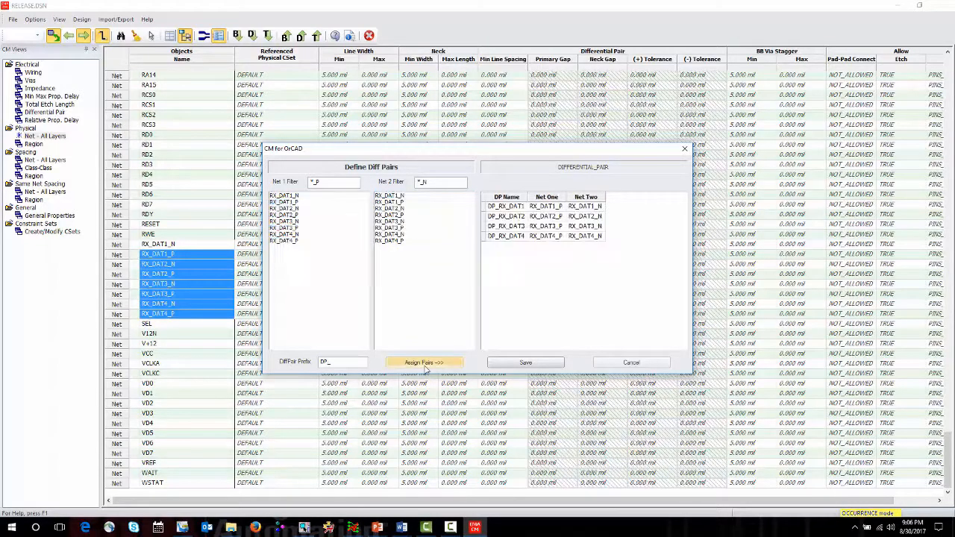
click(533, 365)
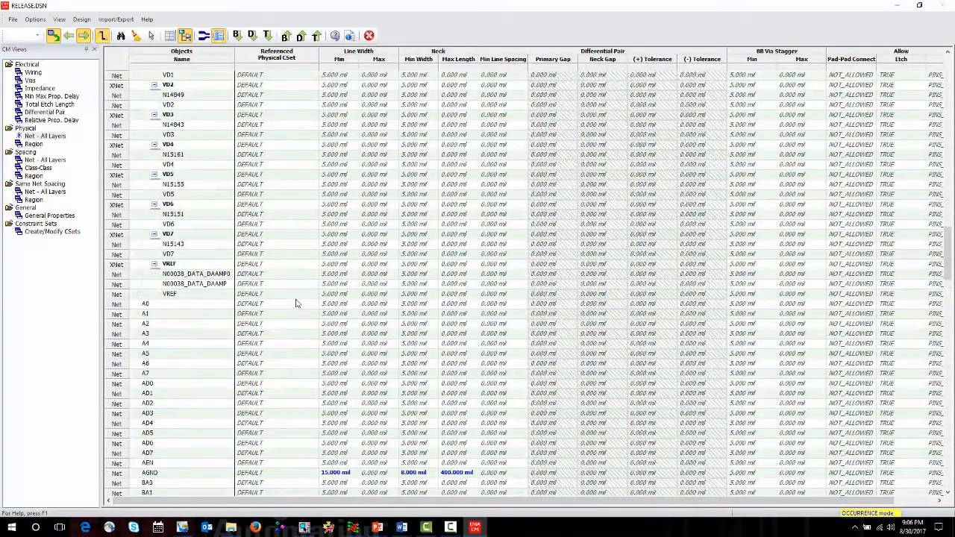
- Locate the Diff Pairs group and collapse the pairs DP_C_DAT1 to DP_C_DAT4 and DP_RX_DAT1 to DP_RX_DAT4
scroll(296, 303, up, 17)
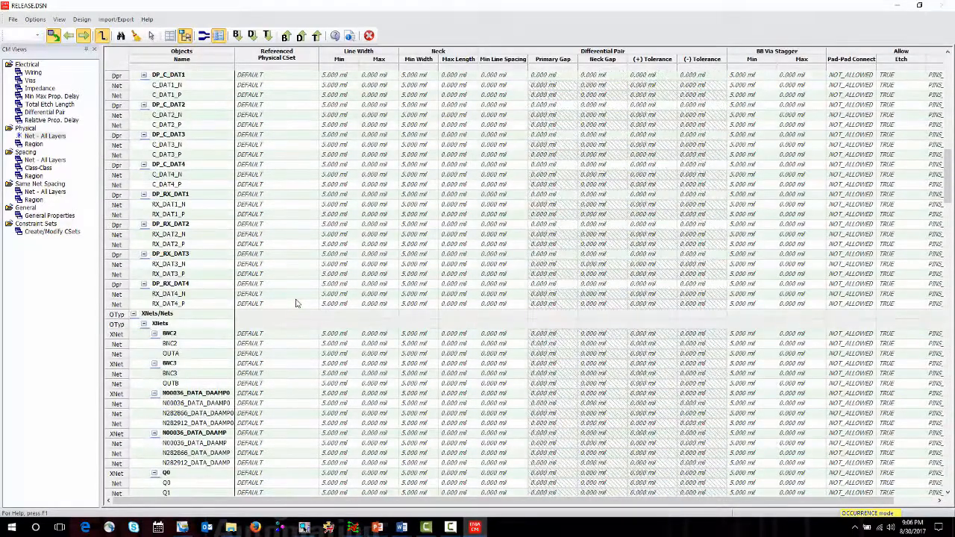
scroll(295, 303, up, 5)
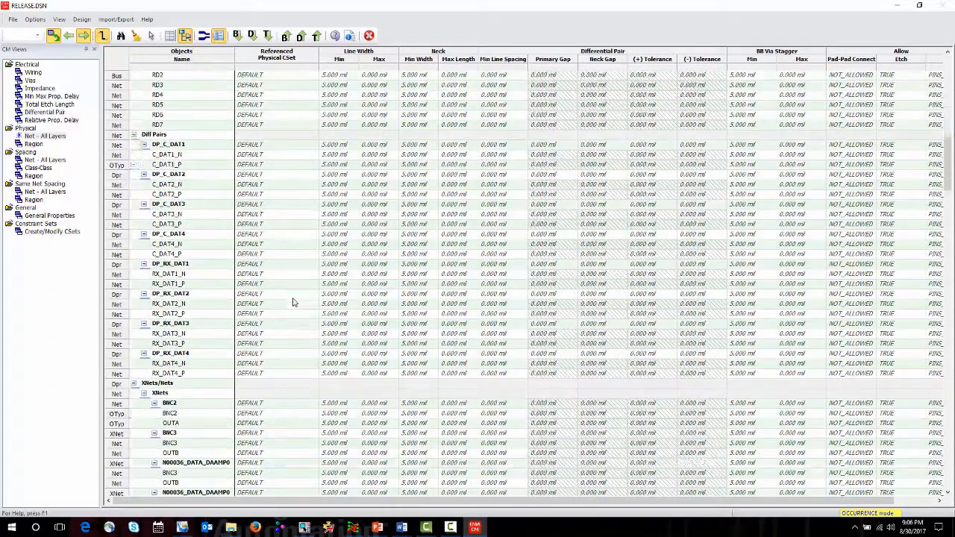
click(144, 125)
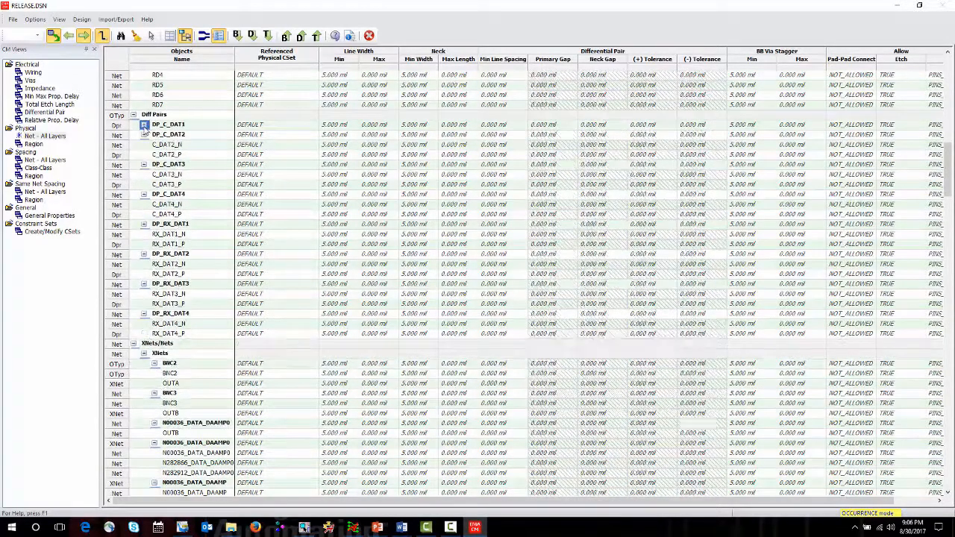
click(144, 135)
click(144, 145)
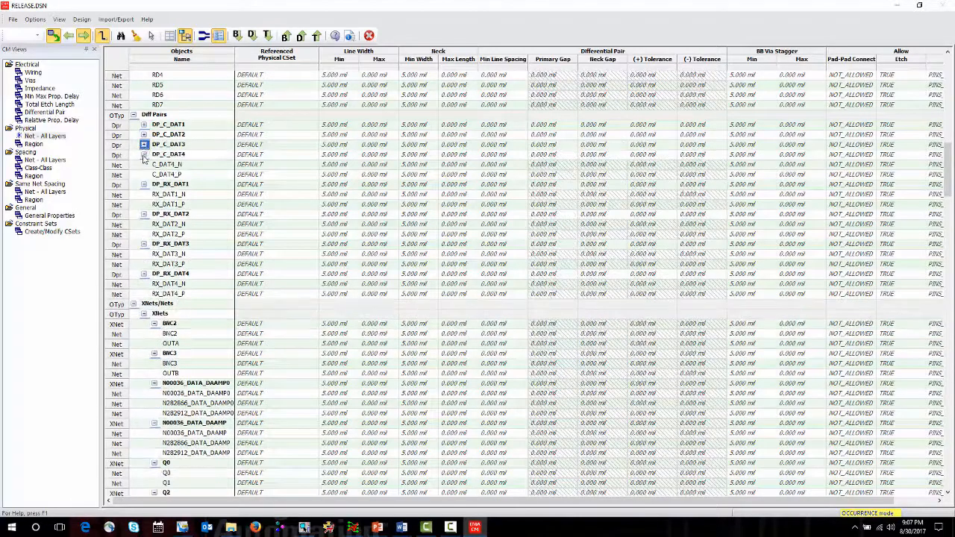
click(144, 154)
click(144, 164)
click(144, 174)
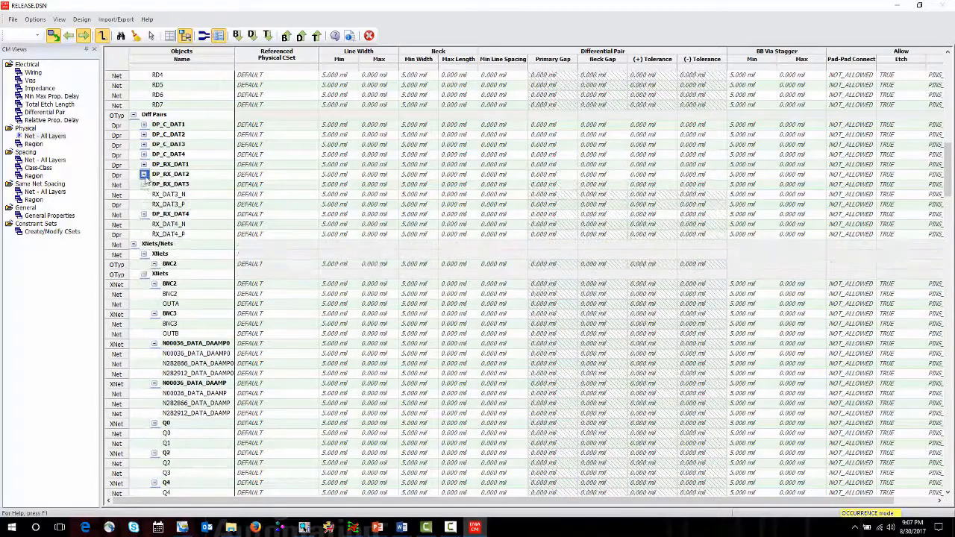
click(144, 184)
click(144, 194)
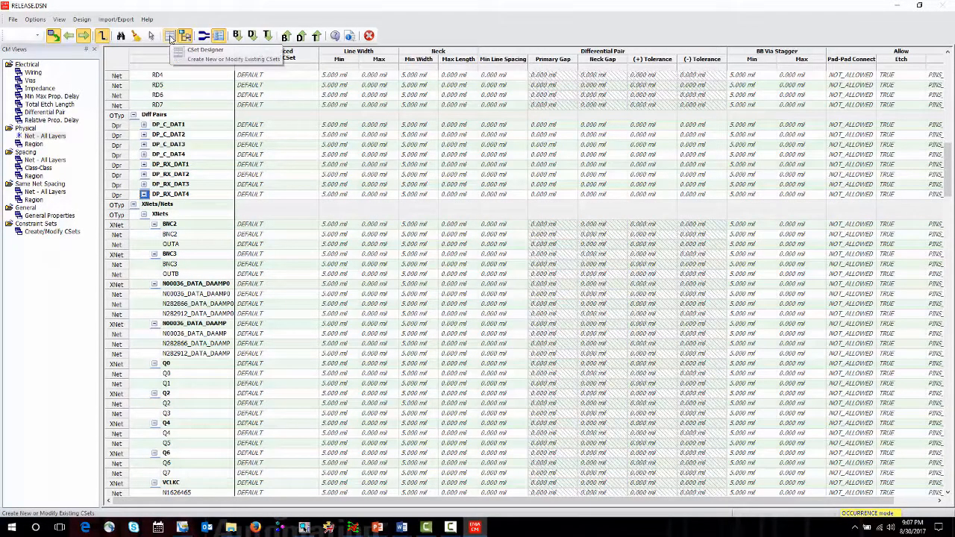
- Create a new physical constraint set named 90_OHM in the CSet Designer
click(170, 37)
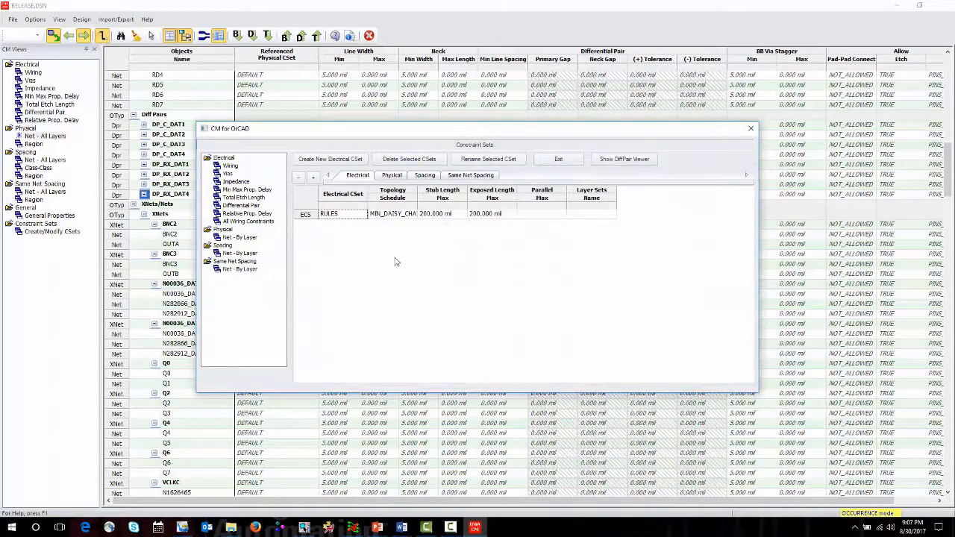
click(241, 238)
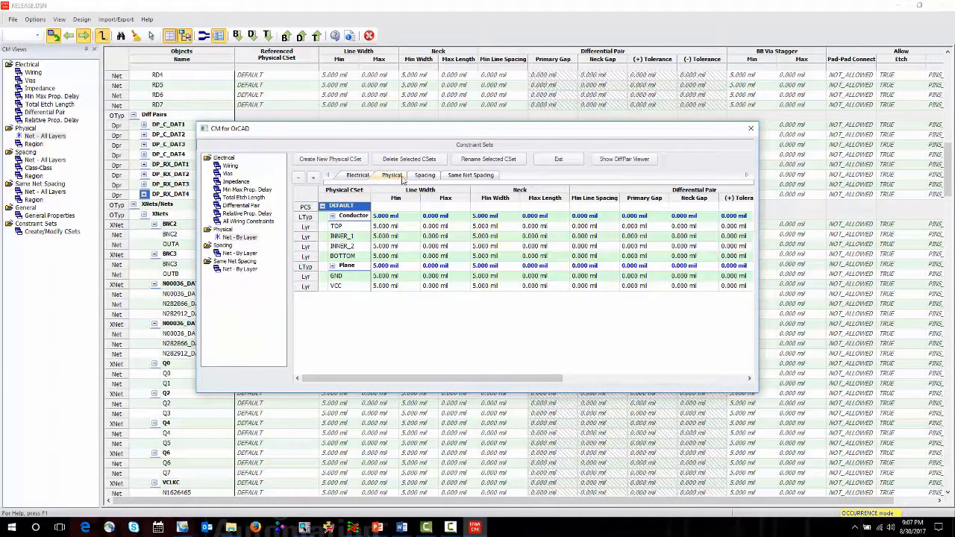
click(313, 161)
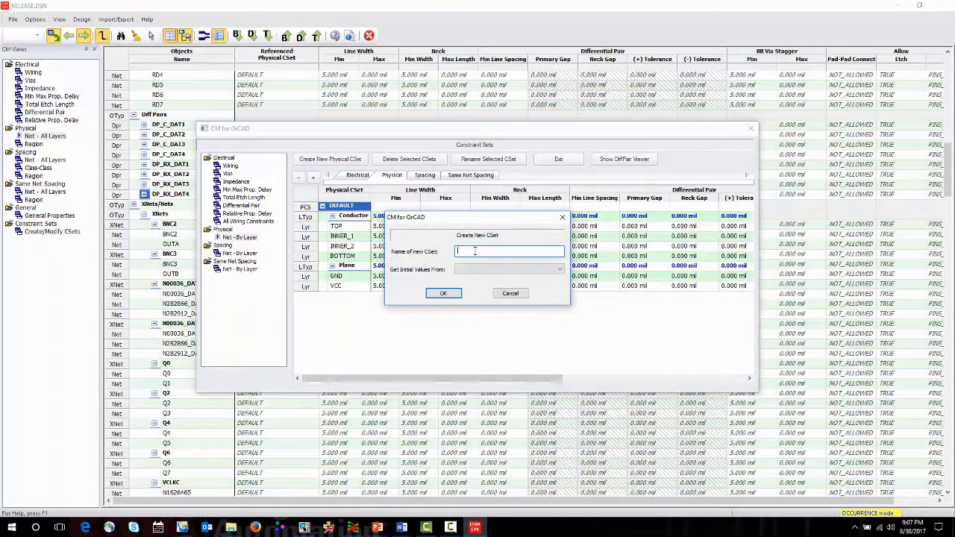
text(0)
text(0_Oh)
text(m)
click(448, 294)
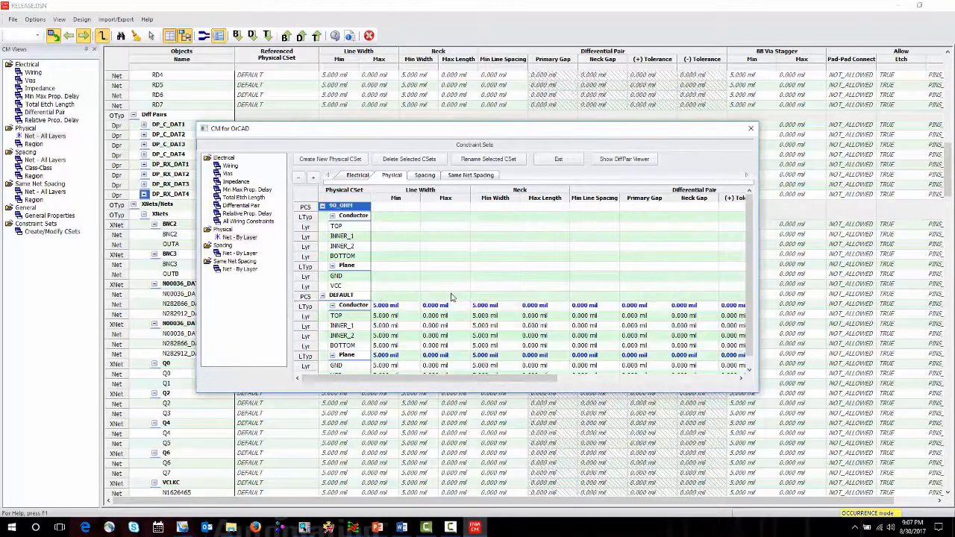
- Set the minimum line width of 90_OHM to 5, with 8 on the TOP and BOTTOM layers
click(395, 211)
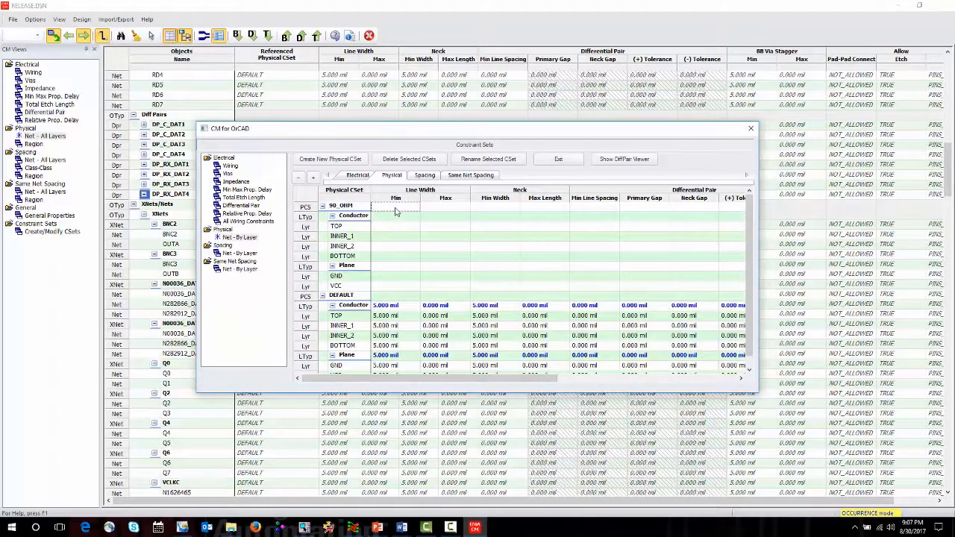
text(5)
key(Tab)
click(387, 225)
click(386, 226)
text(8)
key(Tab)
click(386, 257)
click(386, 255)
text(8)
key(Tab)
- Set the minimum neck width of 90_OHM to 4 and its primary gap to 5, with a gap of 8 on TOP and BOTTOM
click(488, 212)
text(4)
key(Tab)
click(638, 208)
text(5)
key(Tab)
double_click(629, 225)
text(8)
key(Tab)
double_click(629, 256)
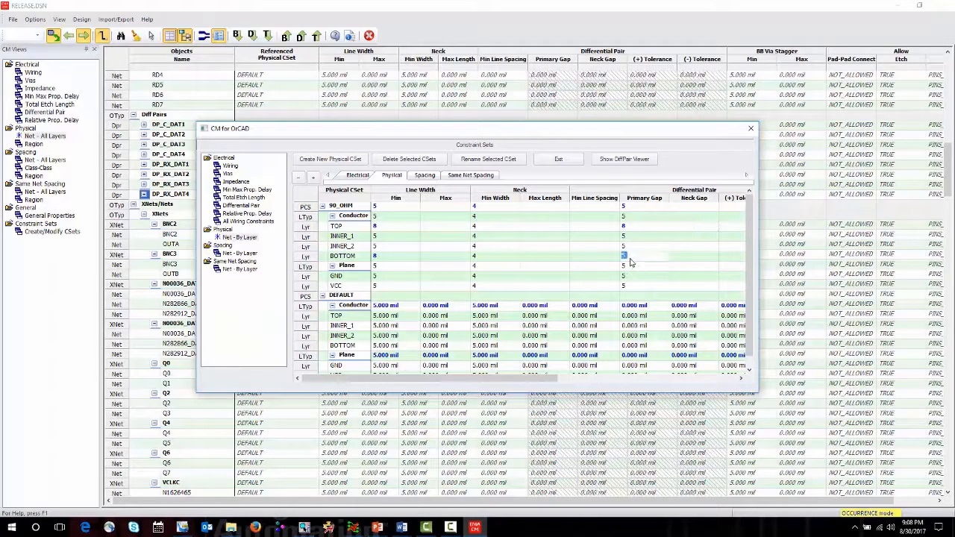
text(8)
key(Tab)
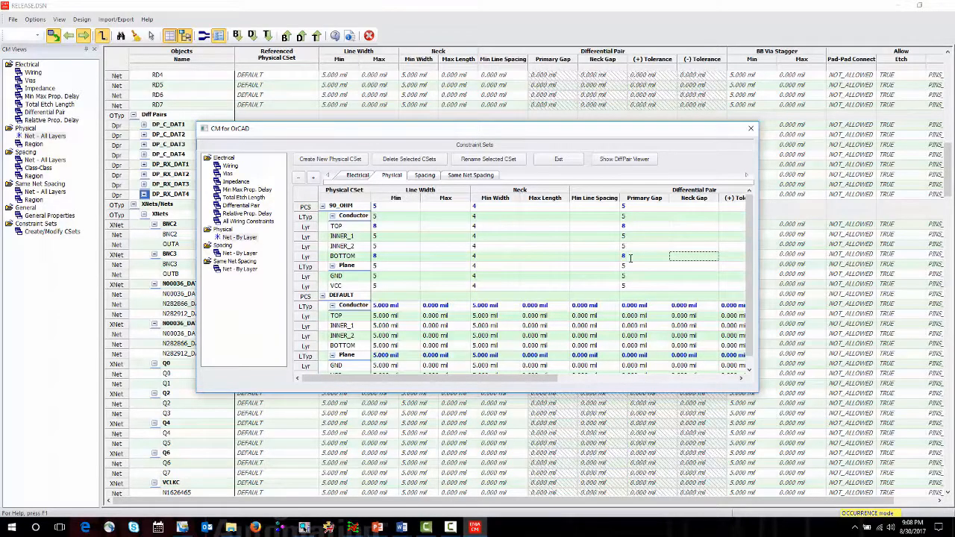
- Set the 90_OHM differential pair neck gap to 4 and both the (+) and (-) tolerances to .5
click(681, 209)
key(Tab)
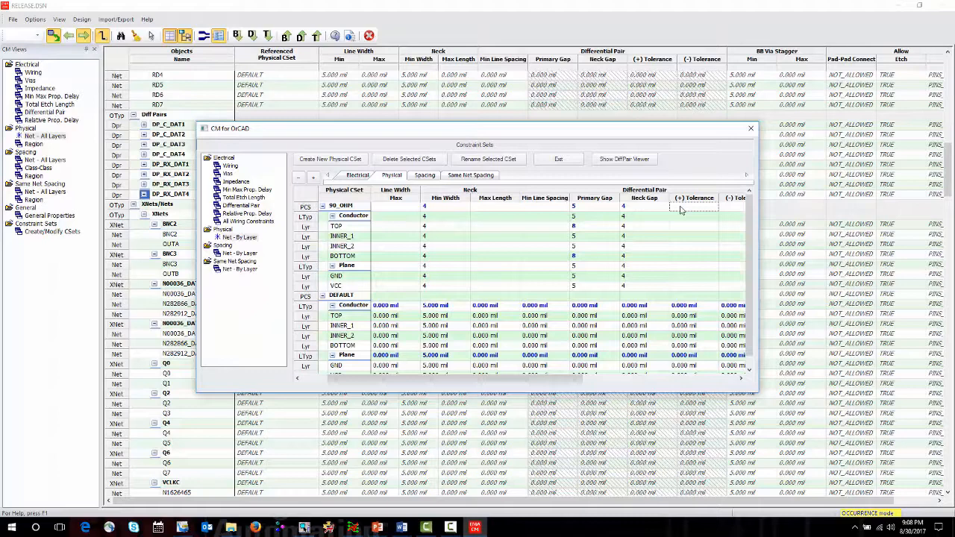
click(680, 210)
key(Tab)
click(680, 209)
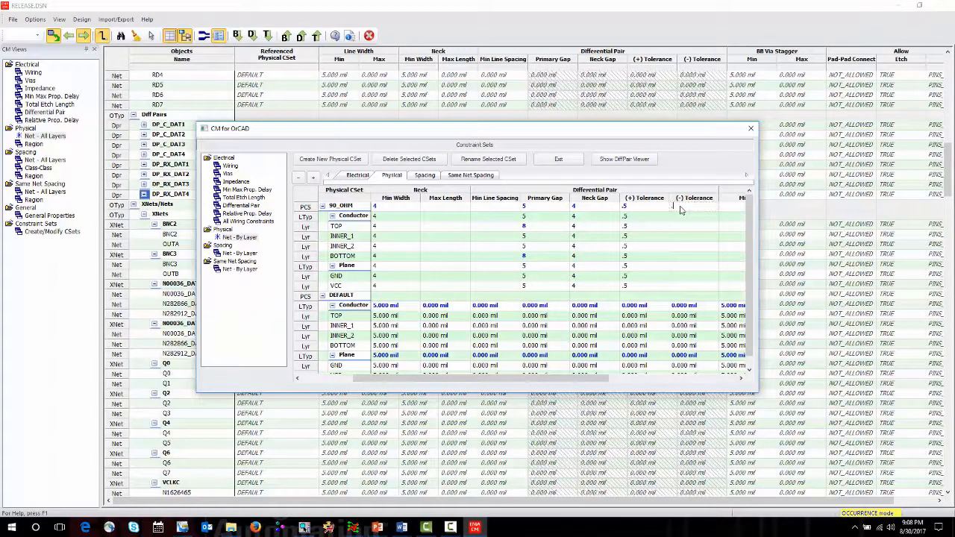
key(Tab)
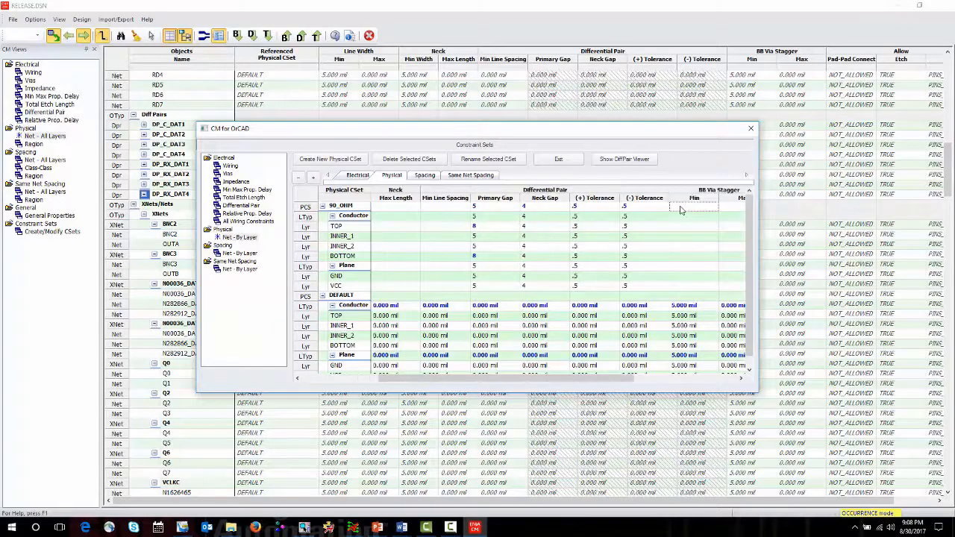
- Set the minimum line spacing of 90_OHM to 3.5 and collapse the constraint set's layer rows
key(shift+Tab)
key(shift+Tab)
key(shift+Tab)
key(shift+Tab)
key(shift+Tab)
text(3.)
key(Tab)
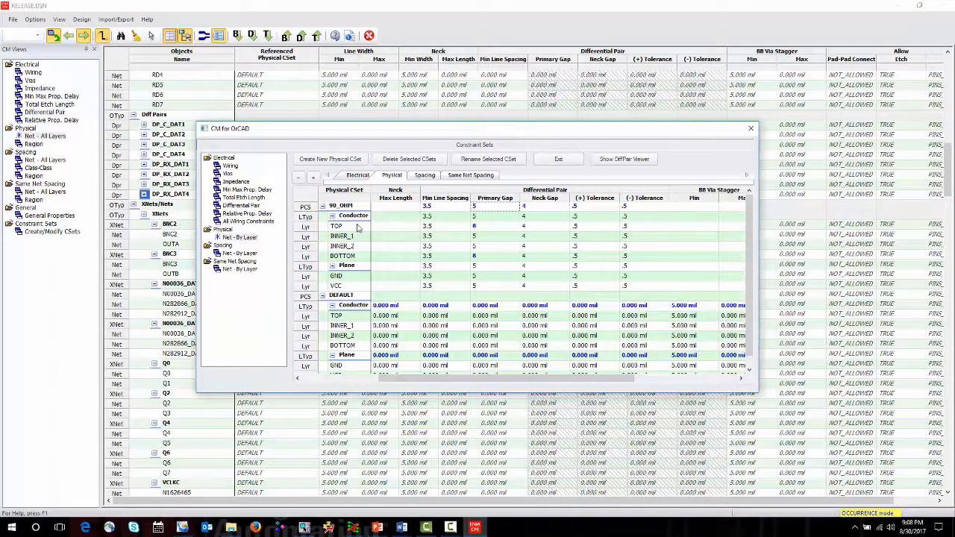
click(321, 207)
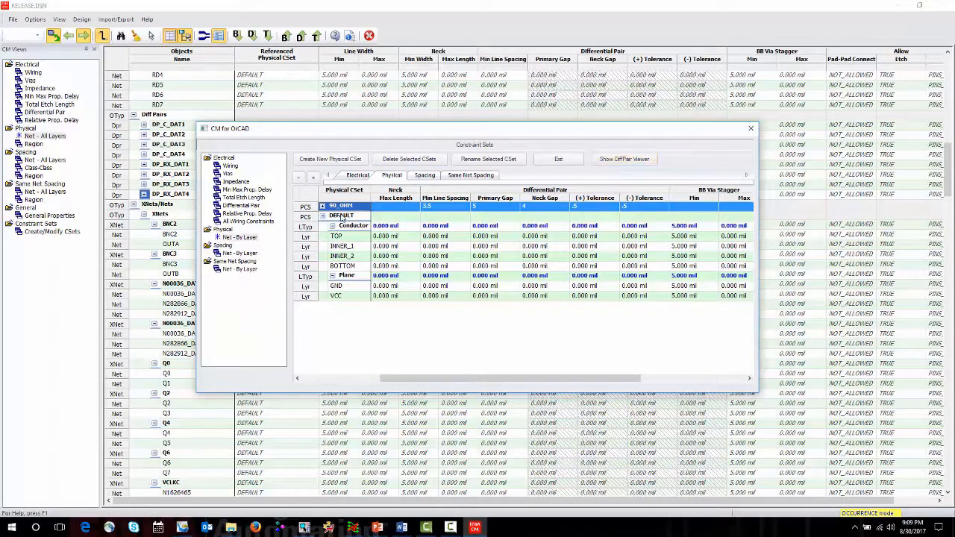
- Expand the 90_OHM layer rows and inspect the constraint set's geometry in the Diff Pair Viewer
click(323, 206)
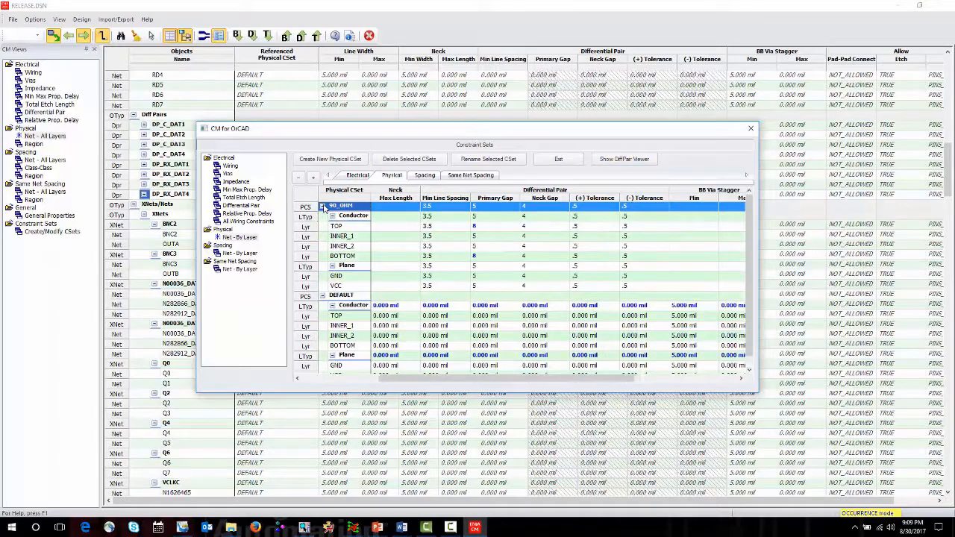
click(624, 161)
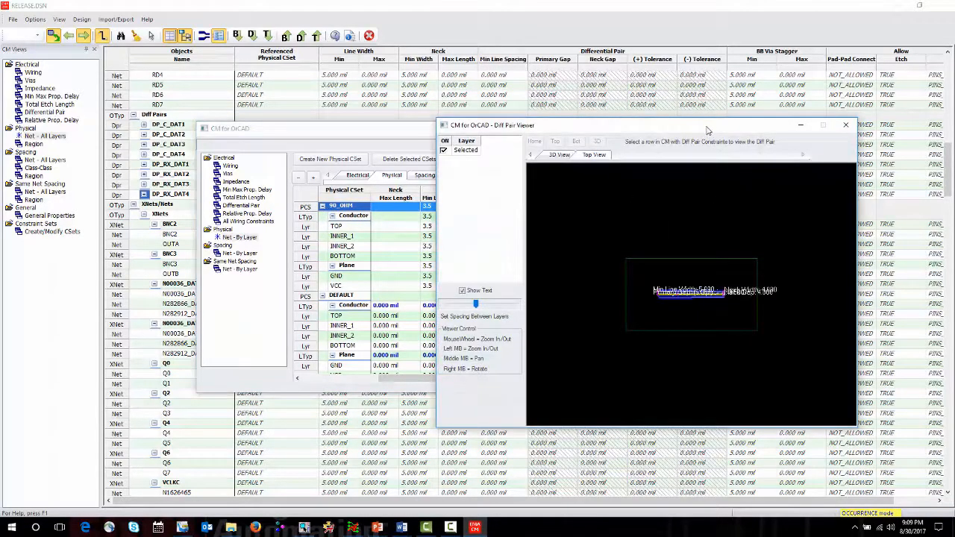
drag(711, 126, 642, 133)
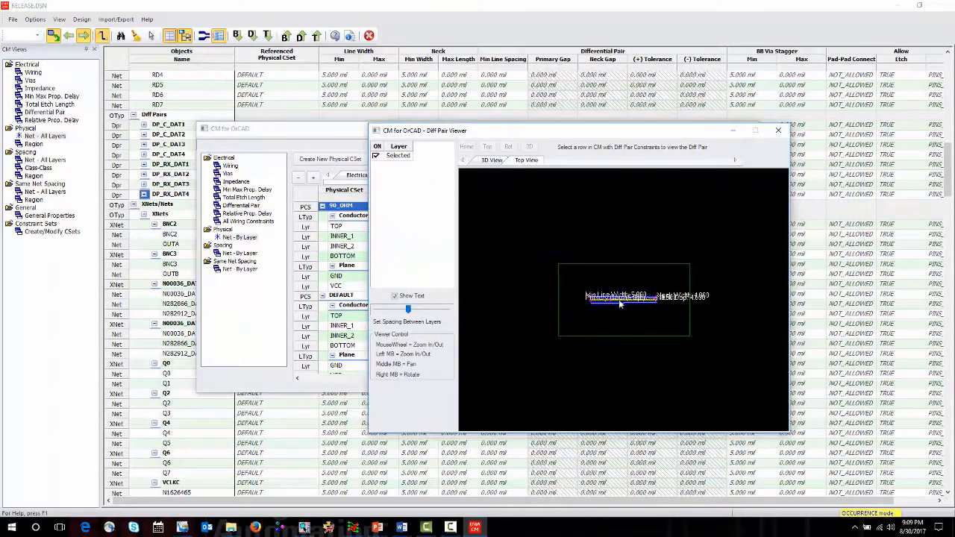
scroll(623, 304, up, 5)
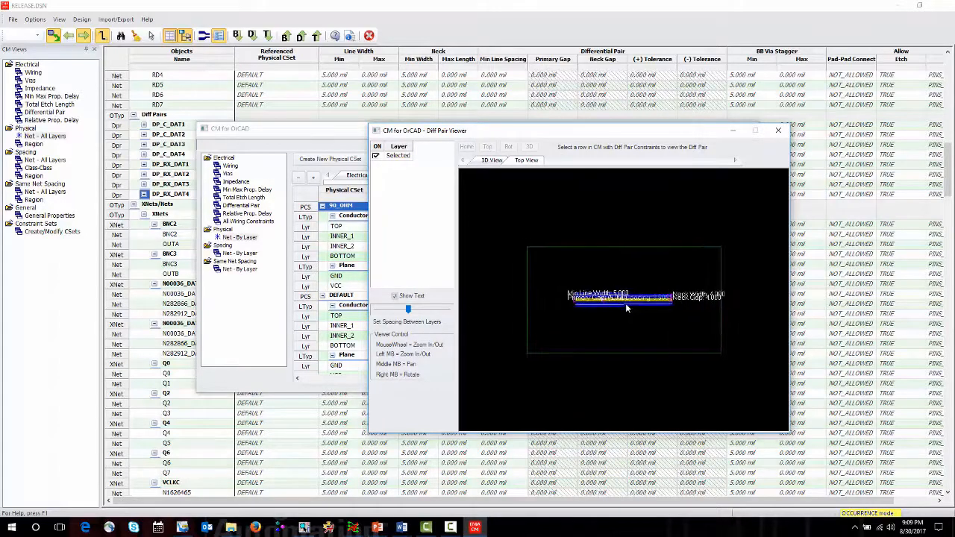
scroll(621, 307, up, 4)
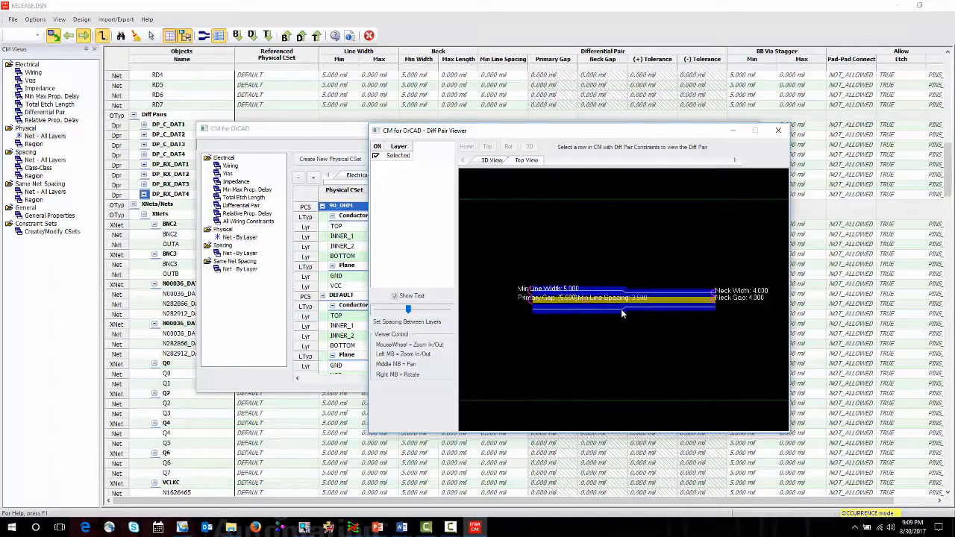
scroll(621, 313, up, 4)
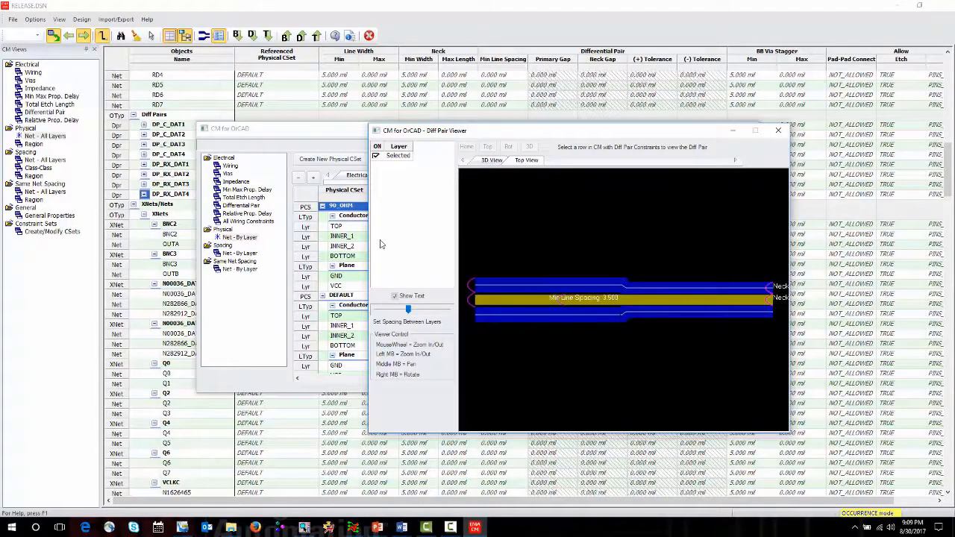
- Uncover the constraint set table beside the Diff Pair Viewer and examine the 90_OHM pair geometry on the TOP layer
click(320, 135)
drag(321, 135, 252, 93)
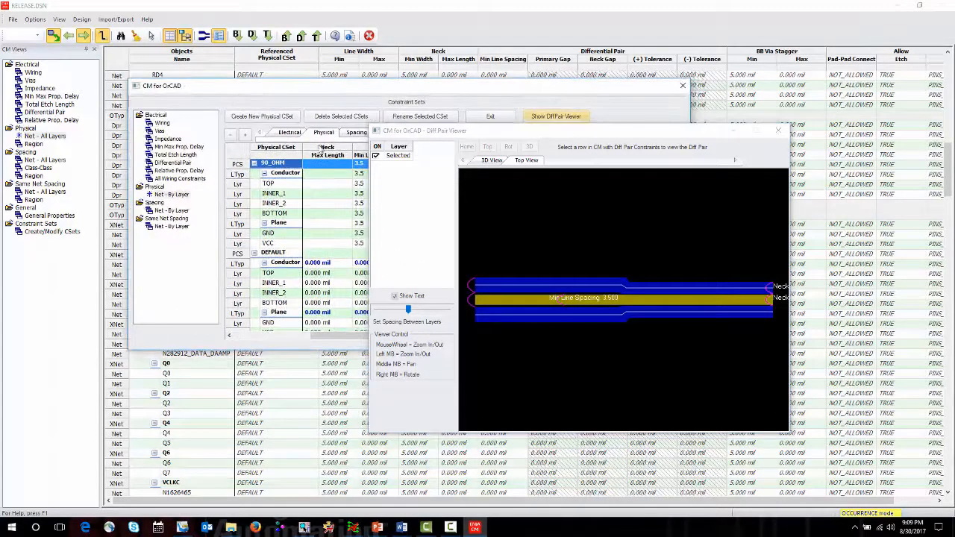
click(339, 185)
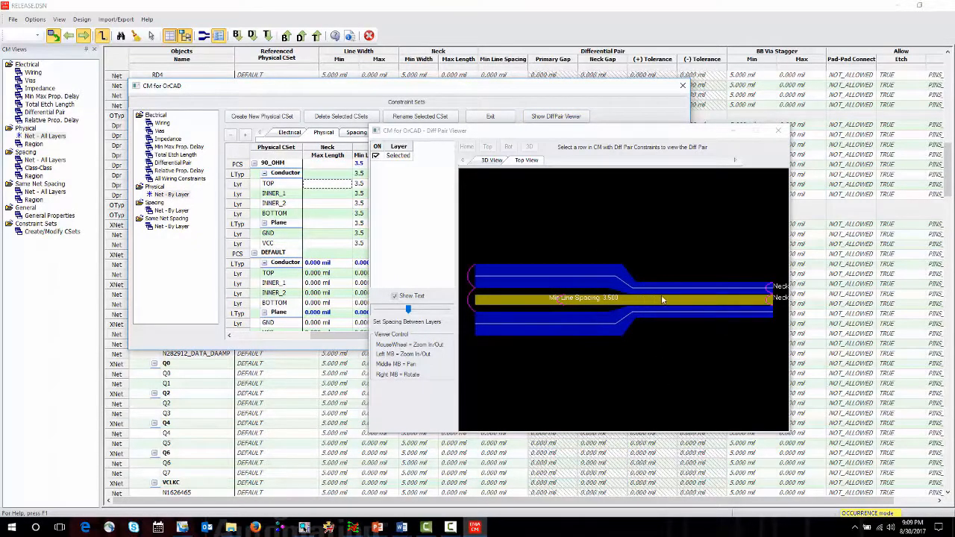
scroll(715, 302, up, 2)
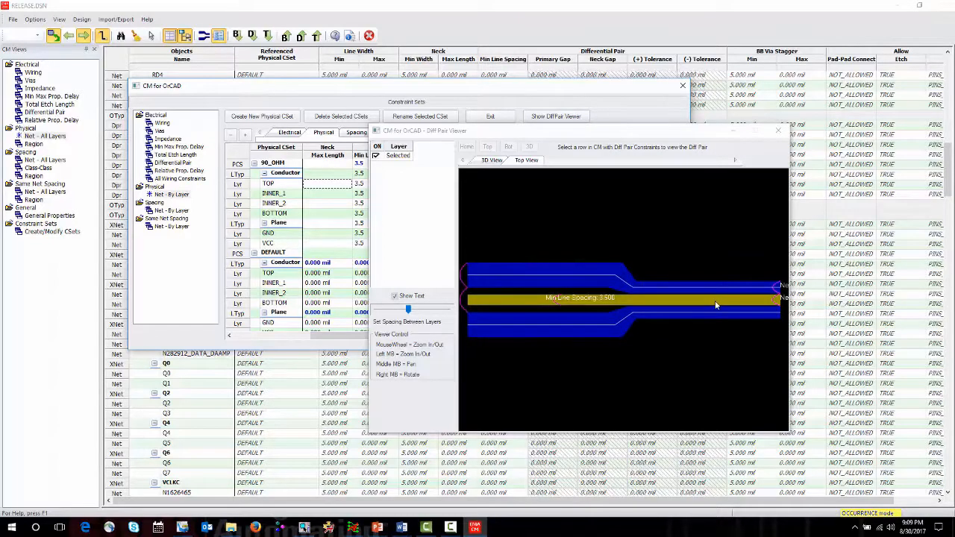
scroll(715, 304, up, 2)
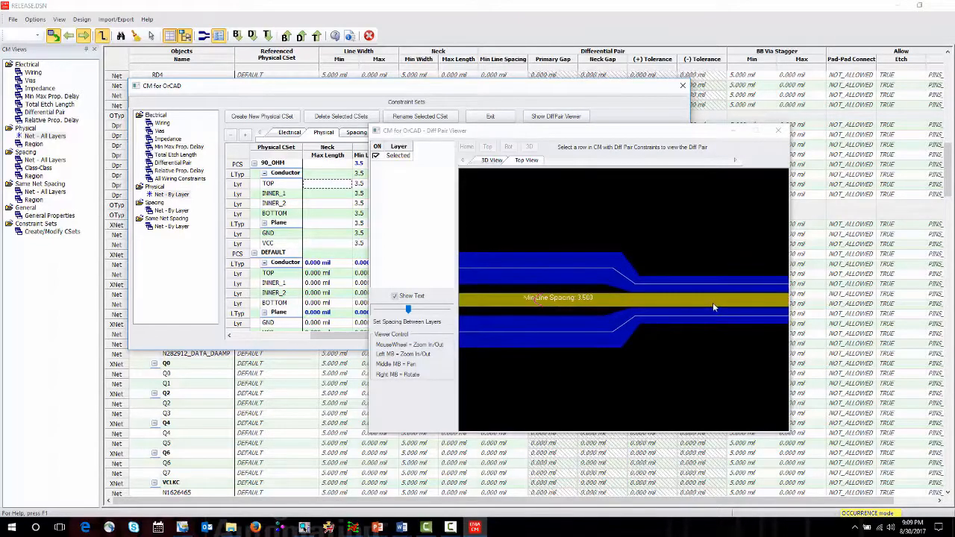
scroll(712, 305, up, 3)
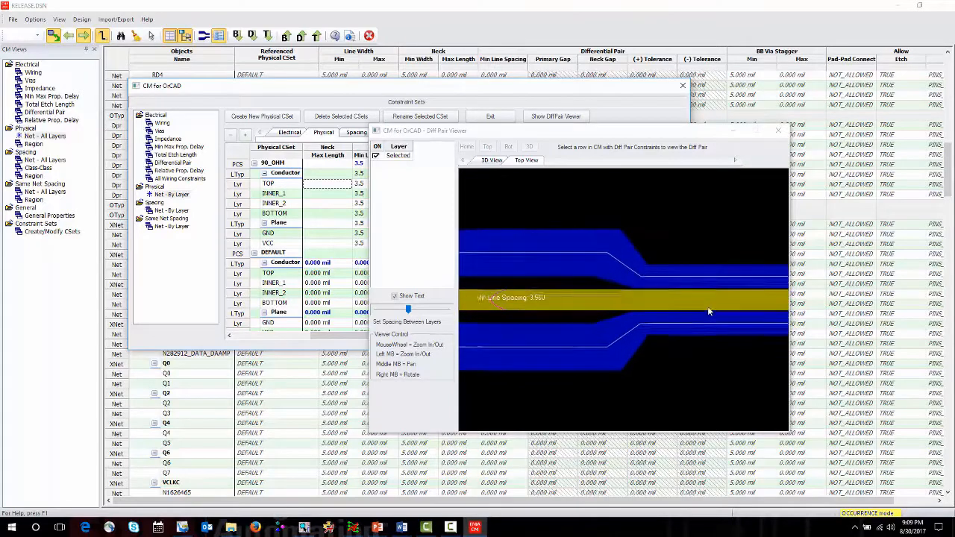
scroll(707, 309, up, 4)
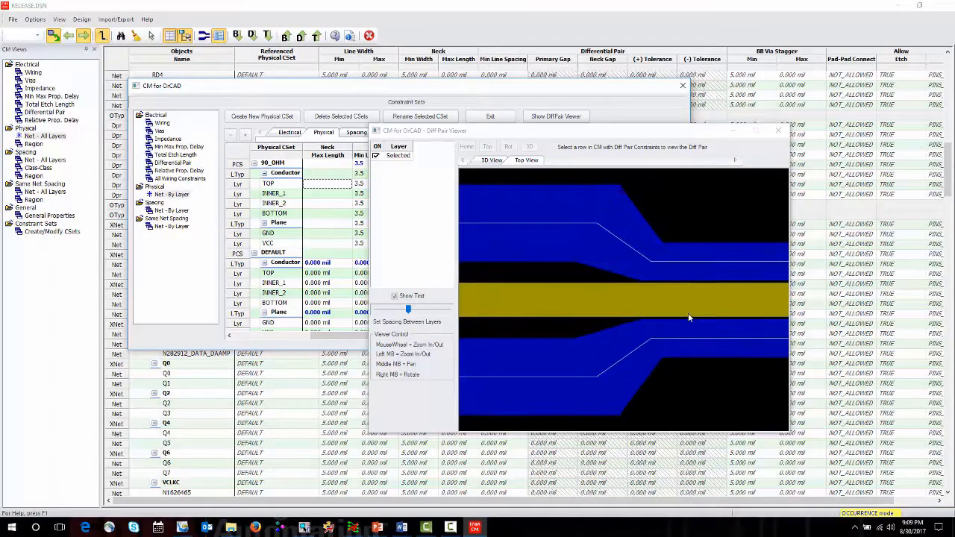
scroll(692, 302, down, 5)
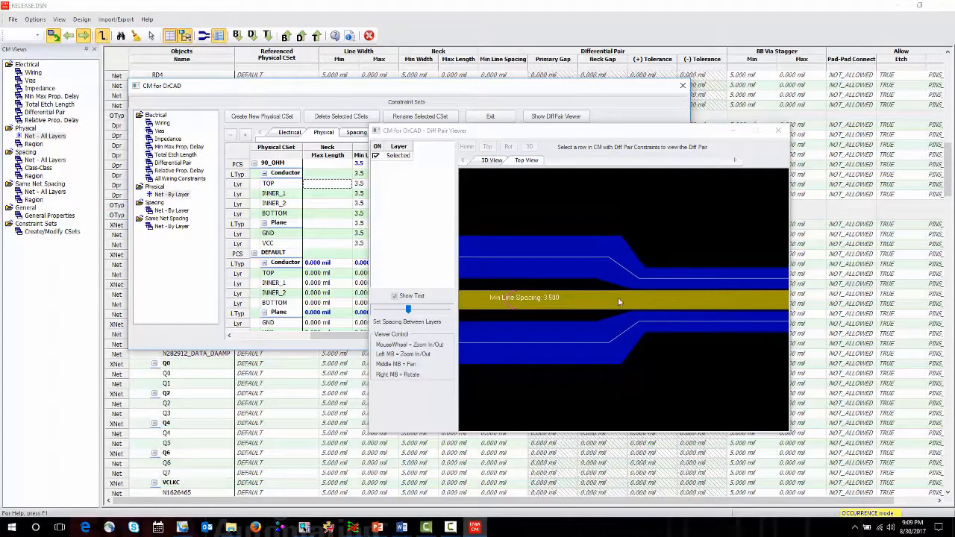
scroll(618, 298, down, 1)
scroll(619, 301, down, 3)
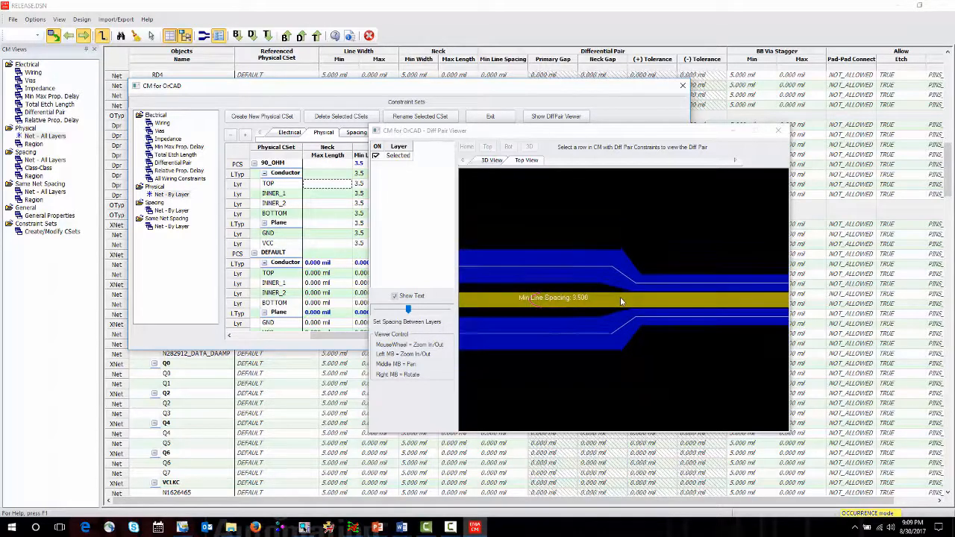
- Compare the 90_OHM pair geometry on INNER_1 and TOP, then close the viewer and the constraint sets window
click(326, 194)
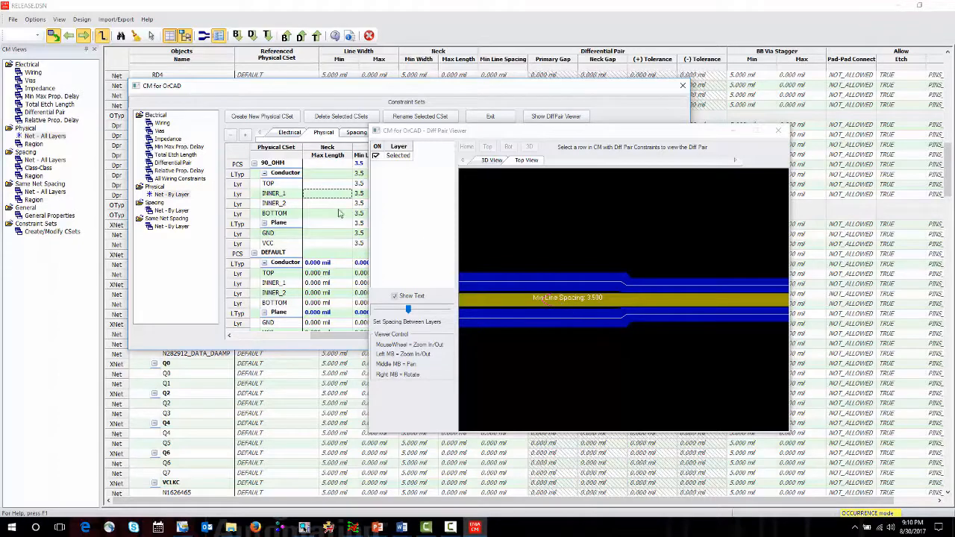
click(322, 186)
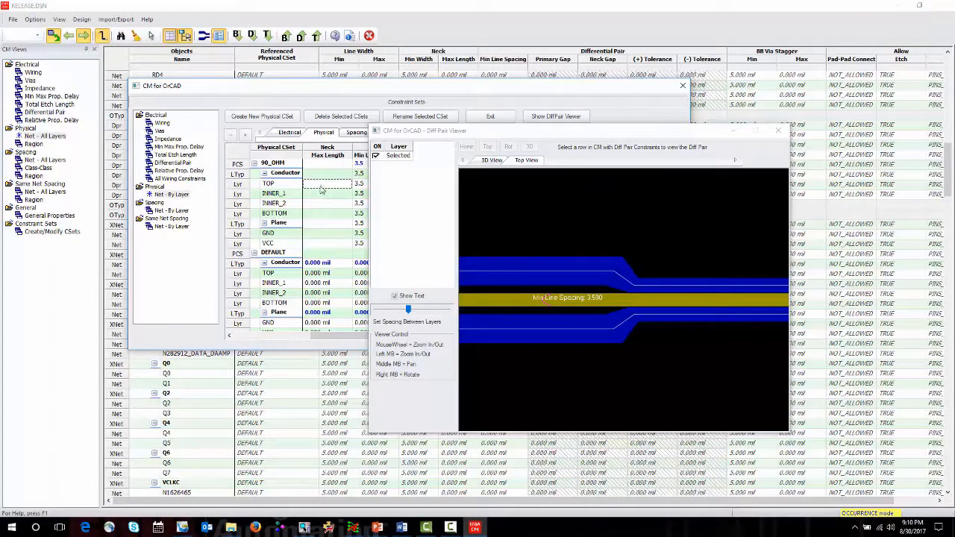
click(320, 195)
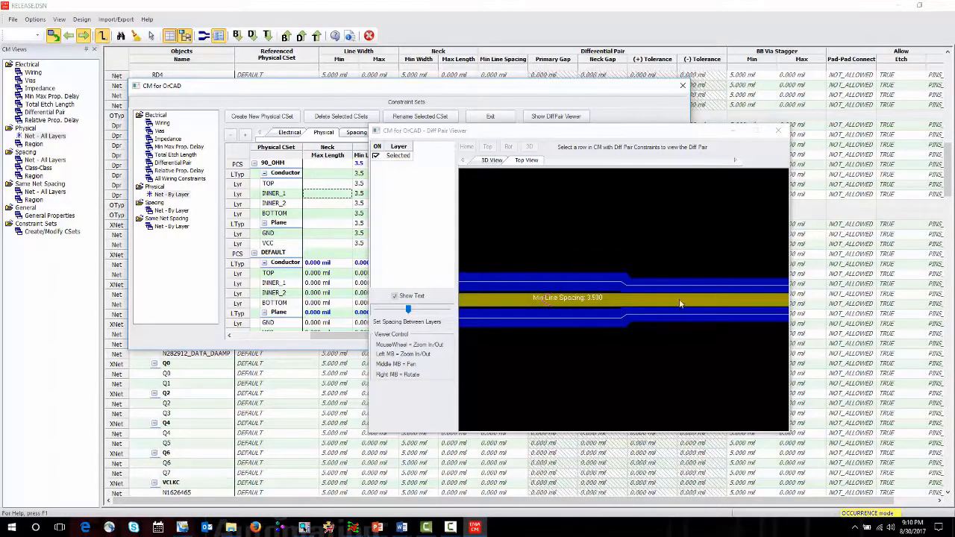
click(308, 185)
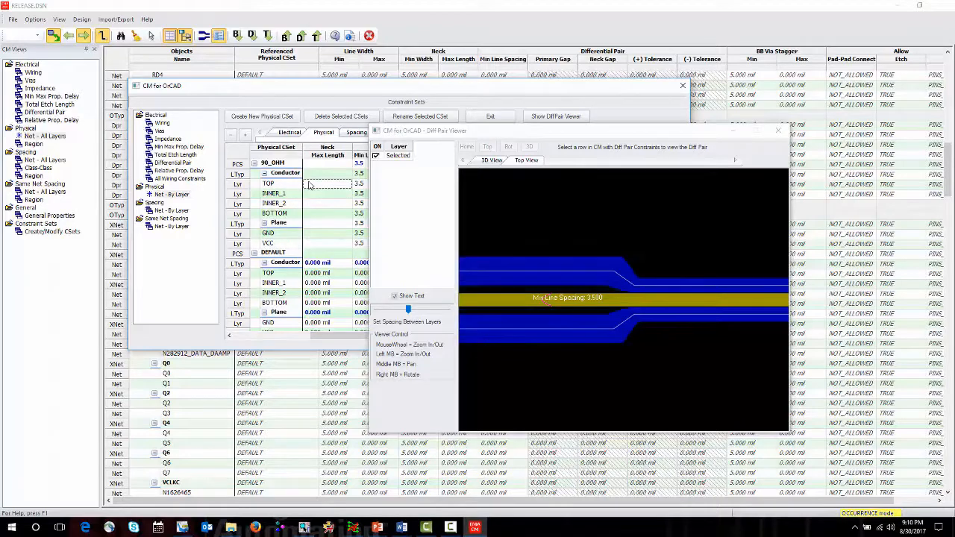
click(314, 195)
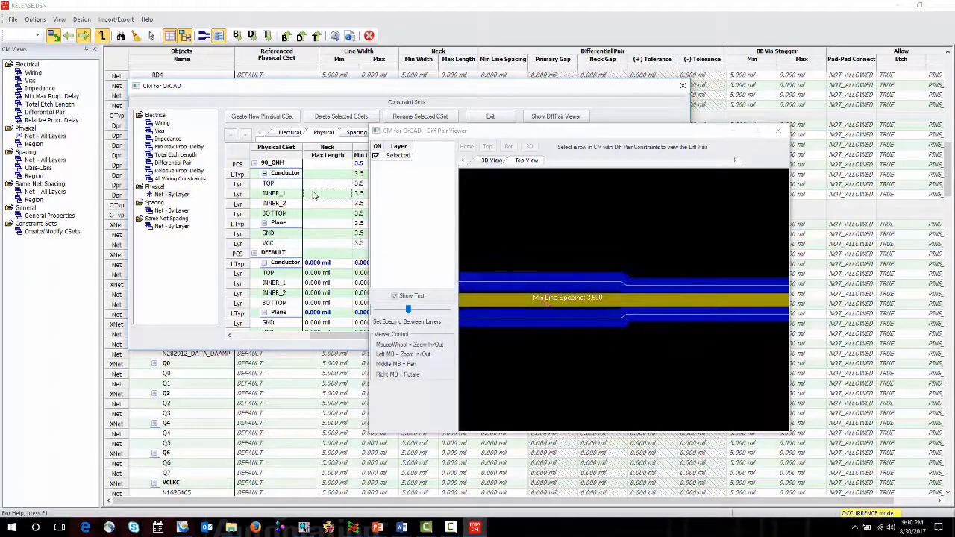
click(779, 132)
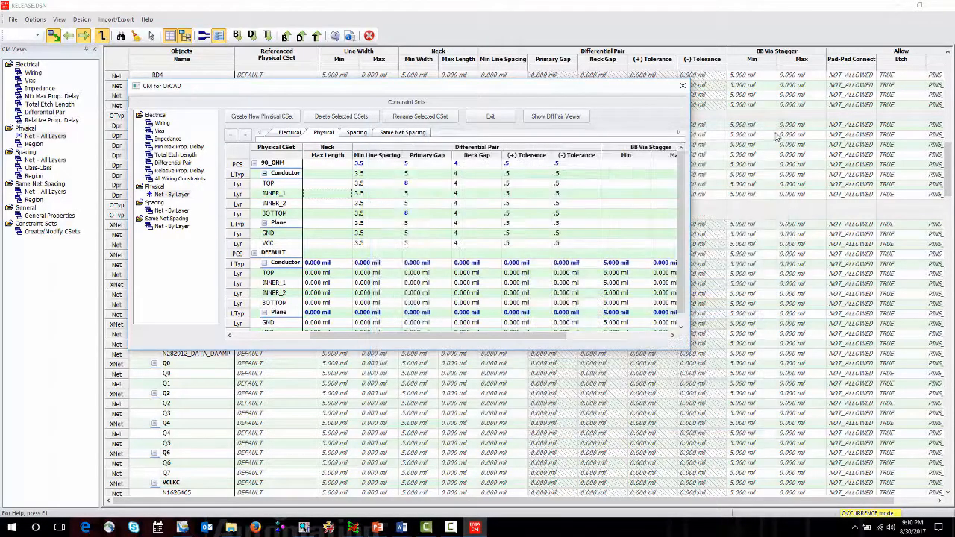
click(486, 118)
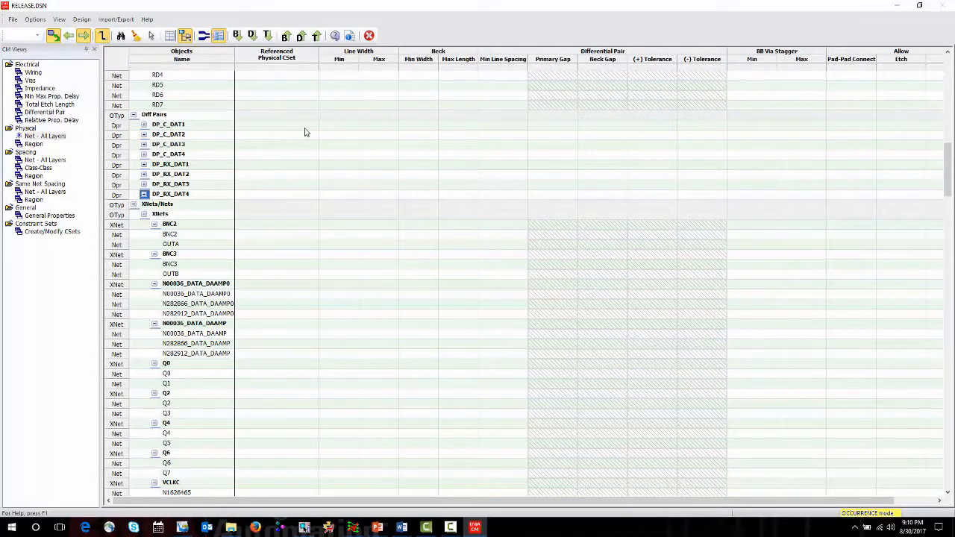
- Assign the 90_OHM physical constraint set to differential pairs DP_C_DAT1 to DP_C_DAT4 and DP_RX_DAT1 to DP_RX_DAT4
drag(295, 126, 293, 196)
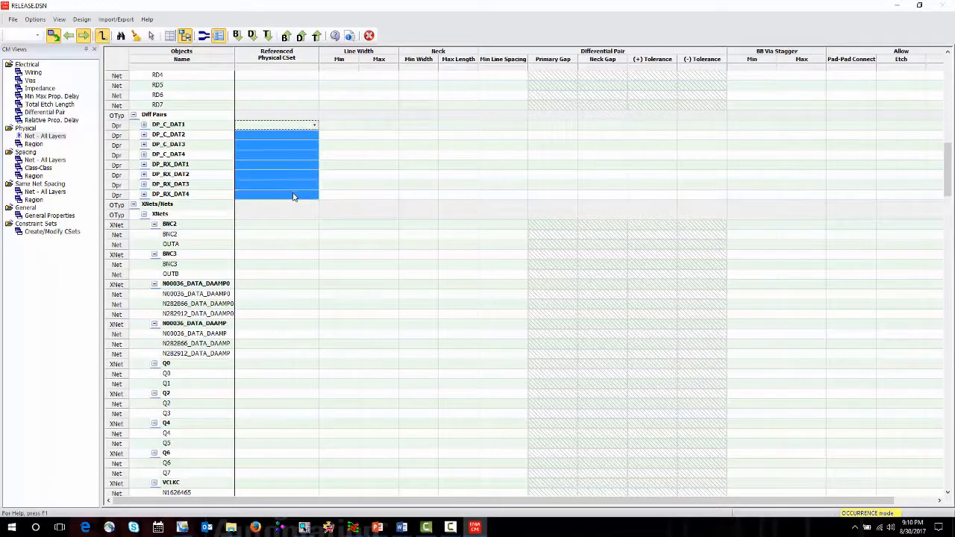
click(315, 127)
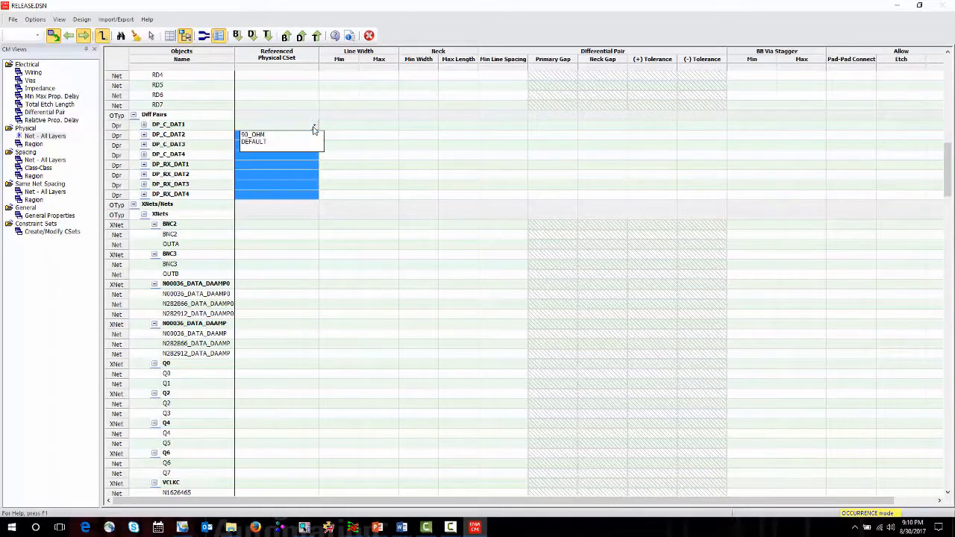
click(261, 134)
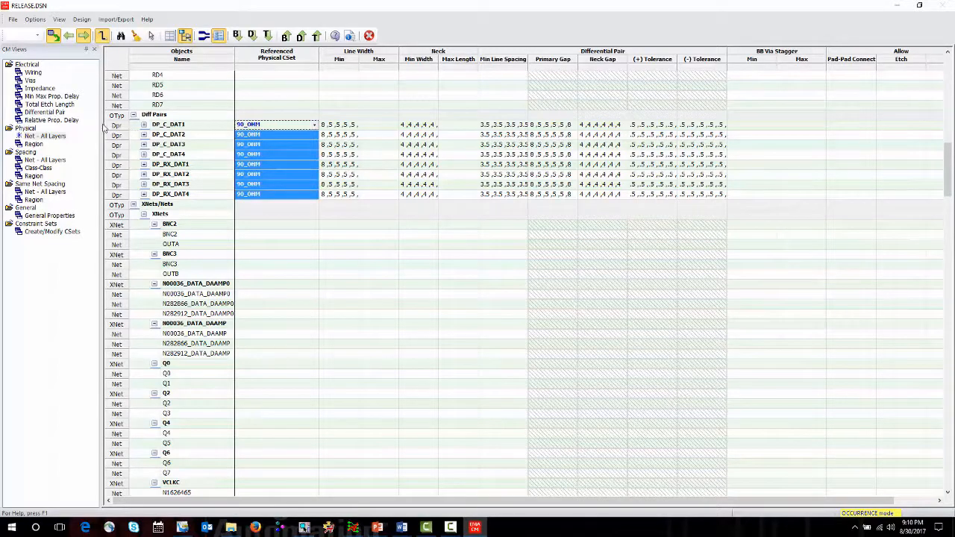
- Create a new electrical constraint set named DP under the Differential Pair constraints
click(38, 112)
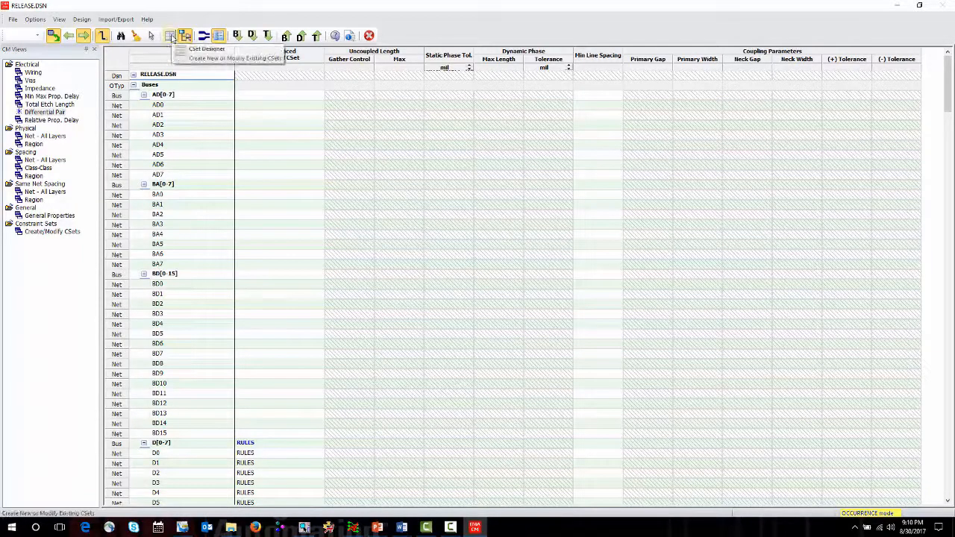
click(171, 38)
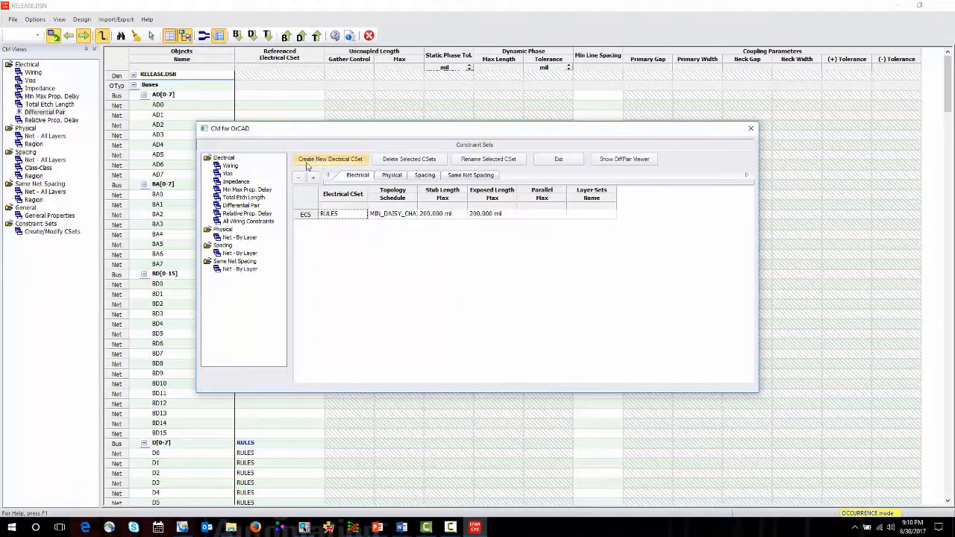
click(241, 206)
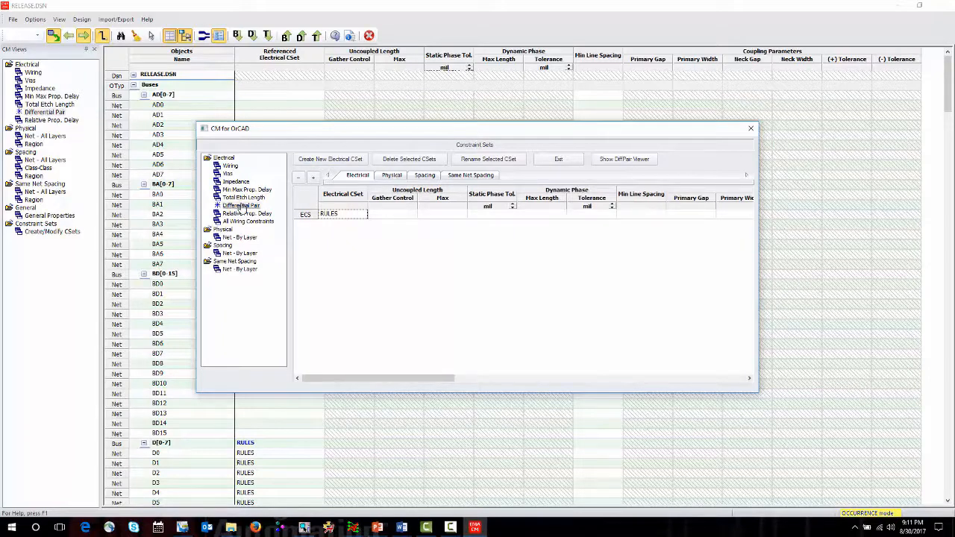
click(330, 160)
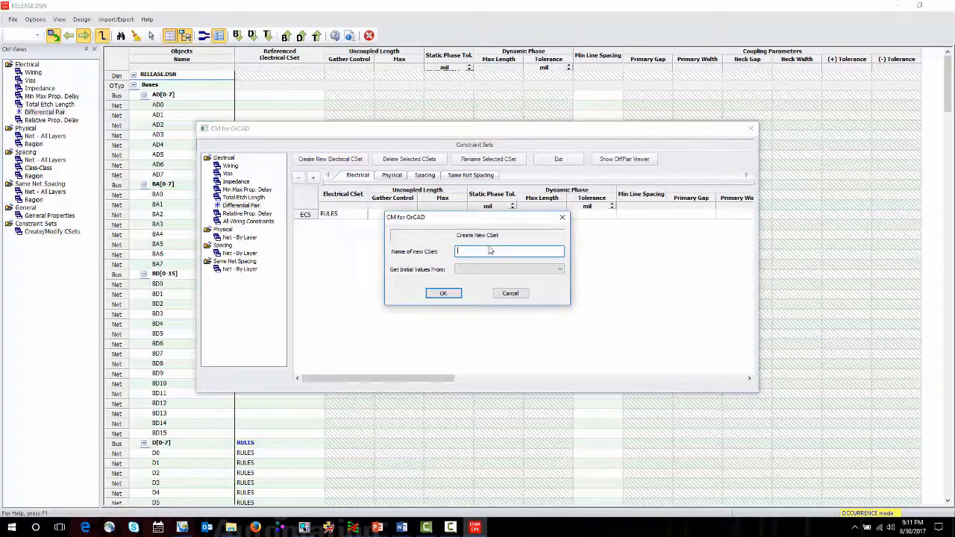
text(di)
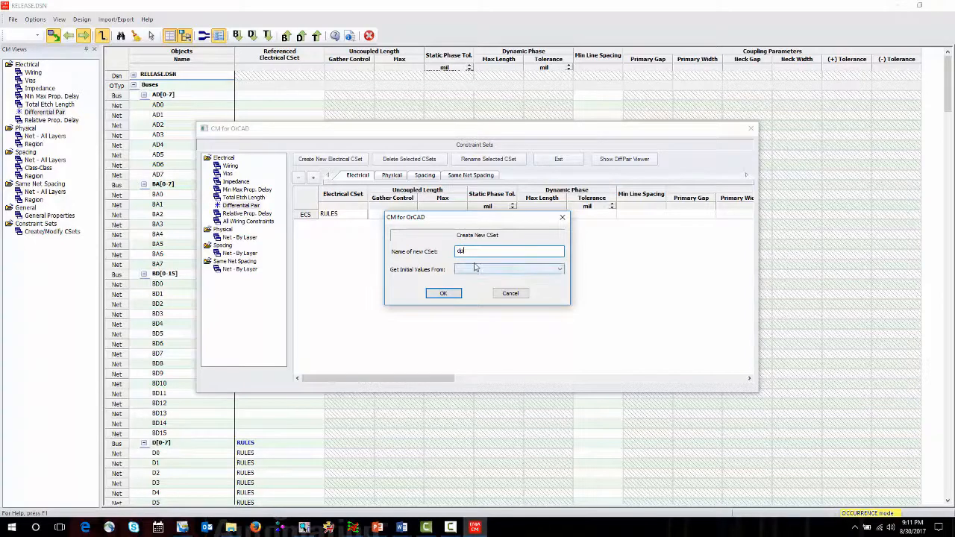
click(443, 293)
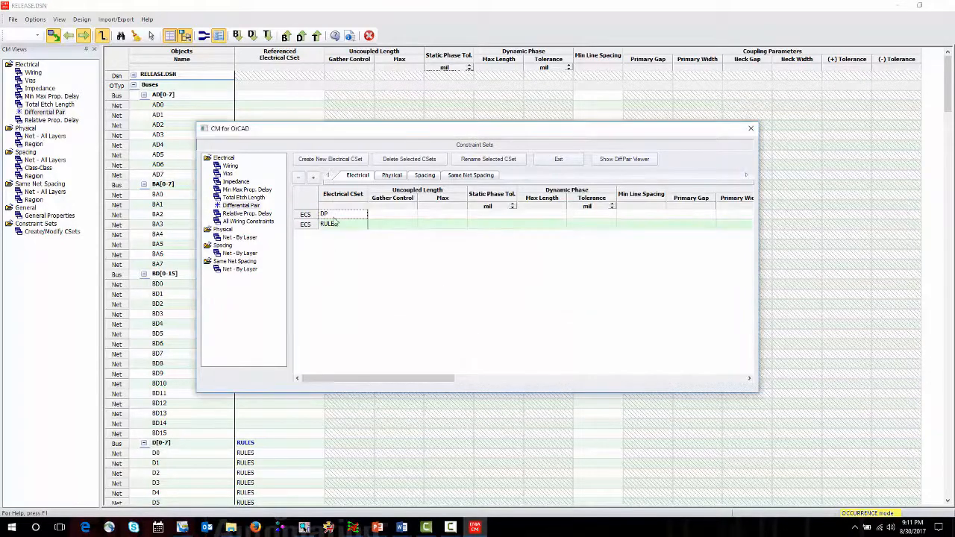
- Set the uncoupled length gather control of DP to Ignore and its maximum uncoupled length to 200
click(409, 217)
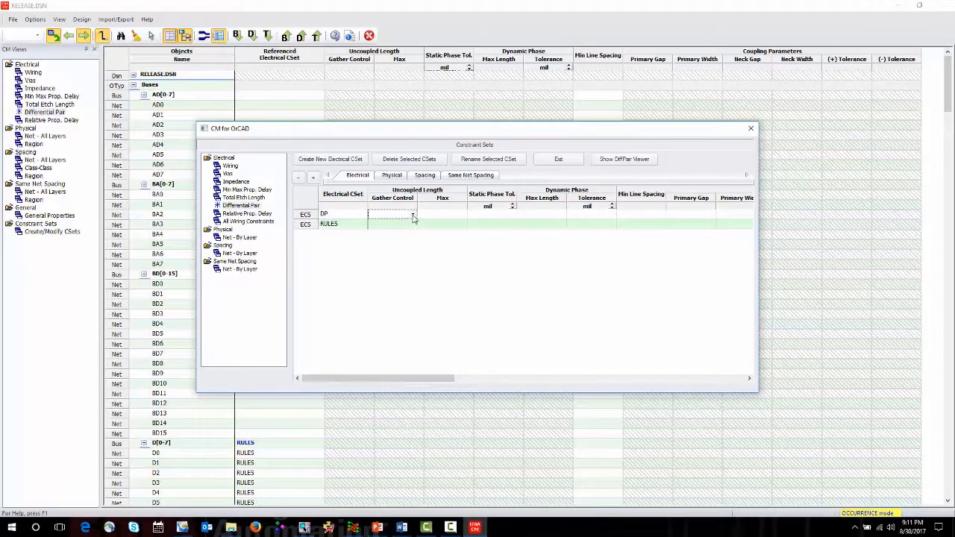
click(414, 217)
click(404, 229)
click(414, 216)
click(392, 231)
click(442, 216)
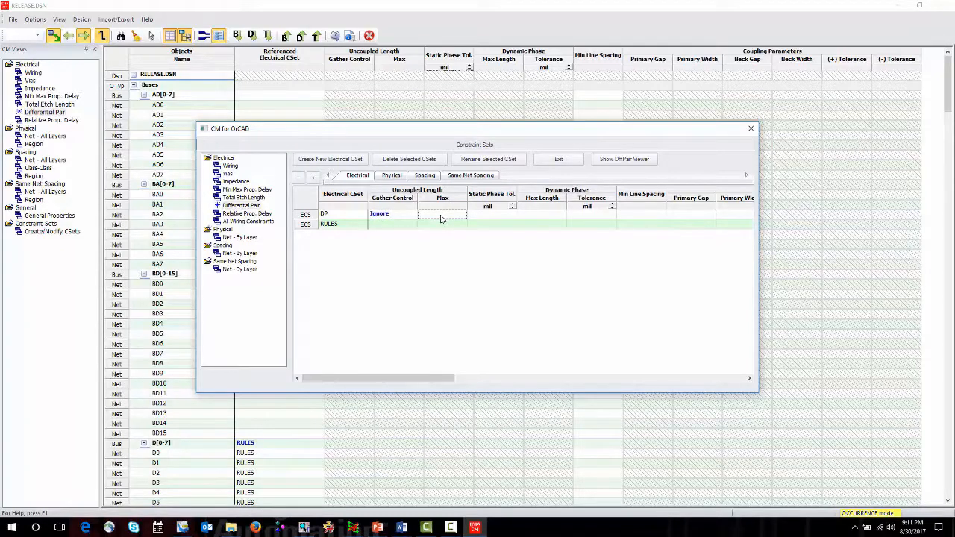
text(200)
key(Tab)
- Set DP's static phase tolerance to 25 mil and its dynamic phase to max length 0 with 25 mil tolerance, then close the constraint sets
text(2)
key(Tab)
text(0)
key(Tab)
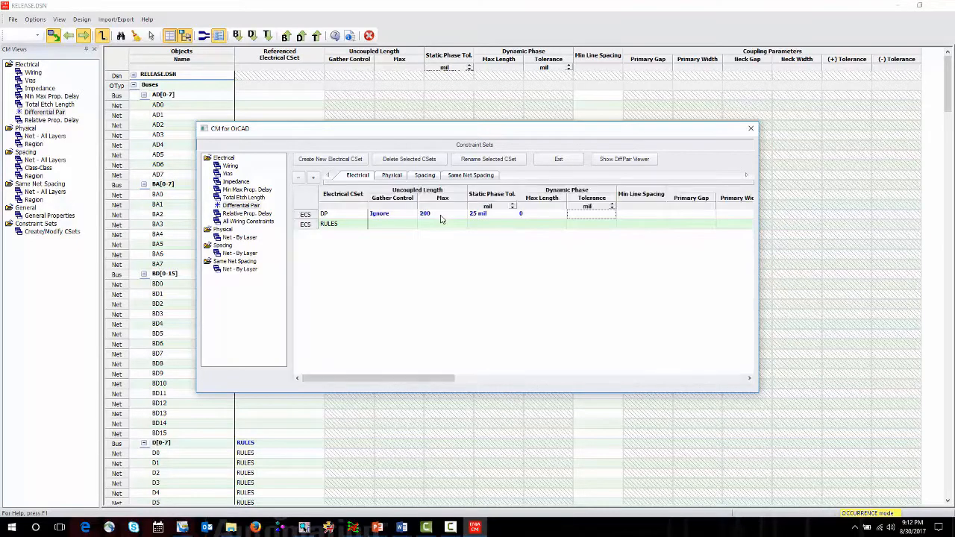
text(25)
key(Tab)
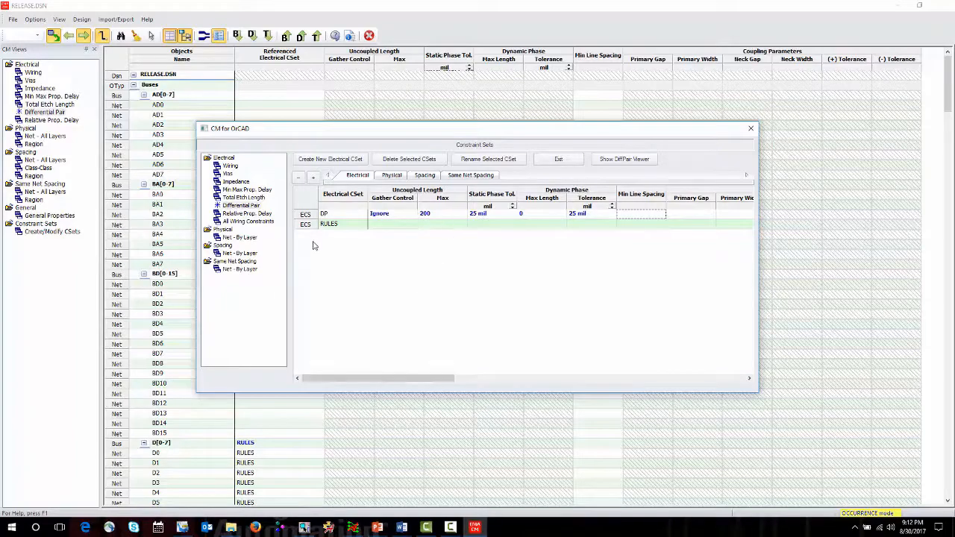
click(571, 162)
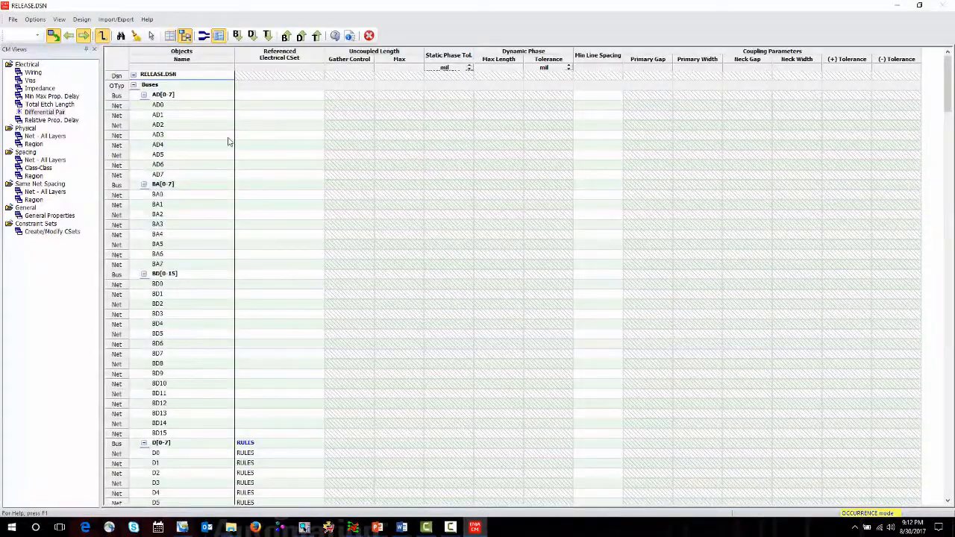
- Collapse differential pairs DP_C_DAT1 to DP_C_DAT4 and DP_RX_DAT1 to DP_RX_DAT4 in the Diff Pairs group
scroll(239, 149, down, 5)
scroll(240, 152, down, 17)
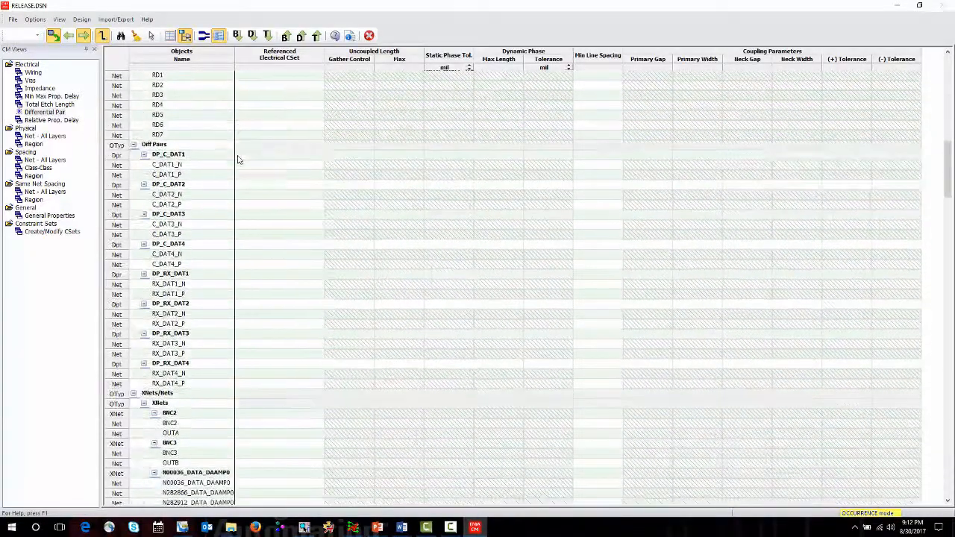
click(143, 155)
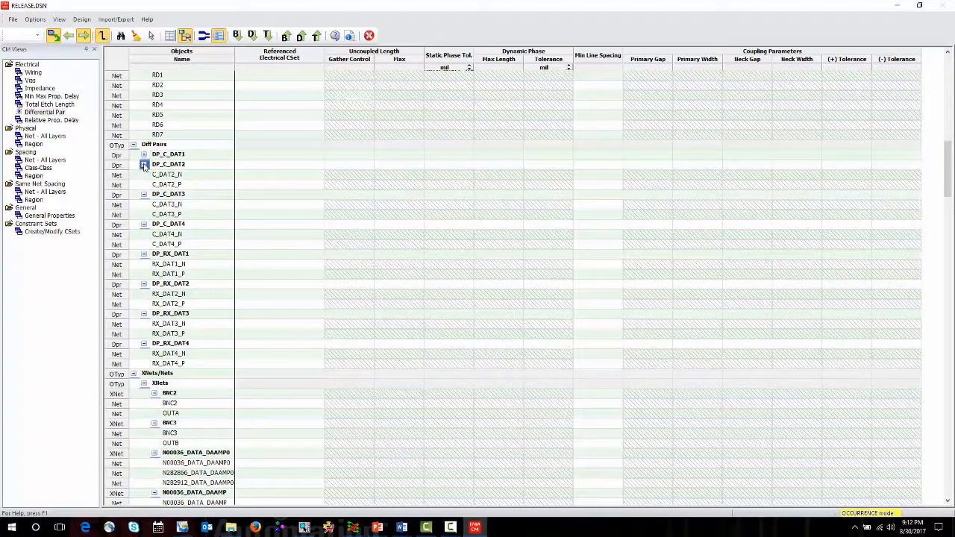
click(144, 164)
click(144, 174)
click(144, 184)
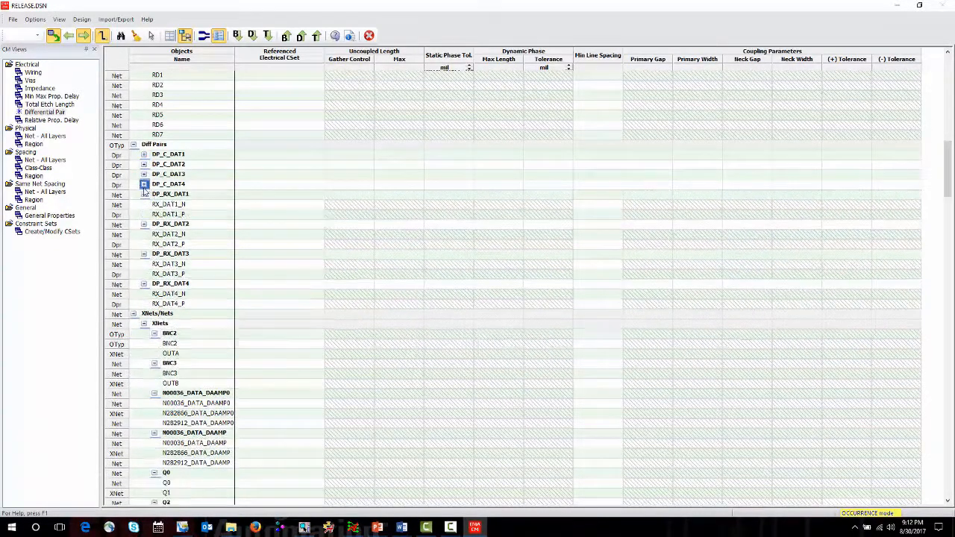
click(144, 194)
click(144, 203)
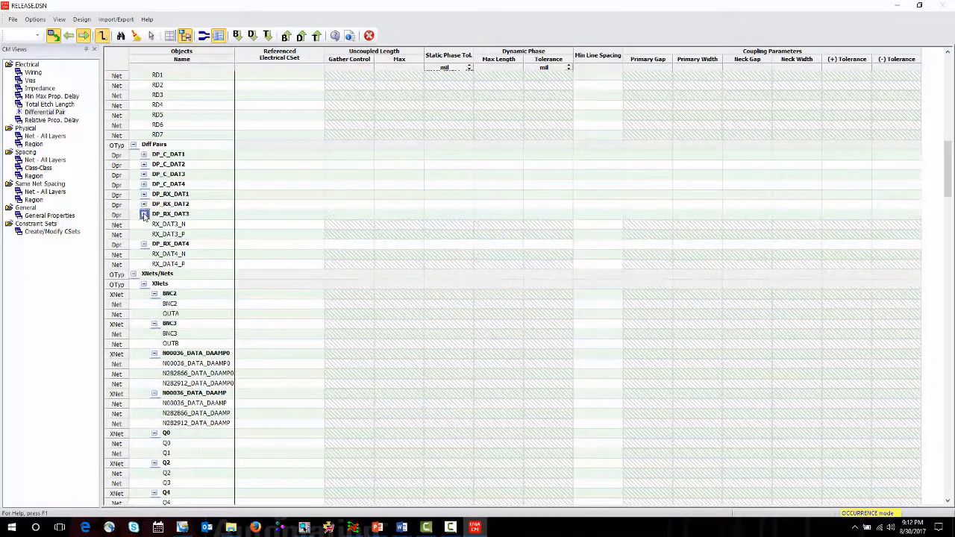
click(144, 215)
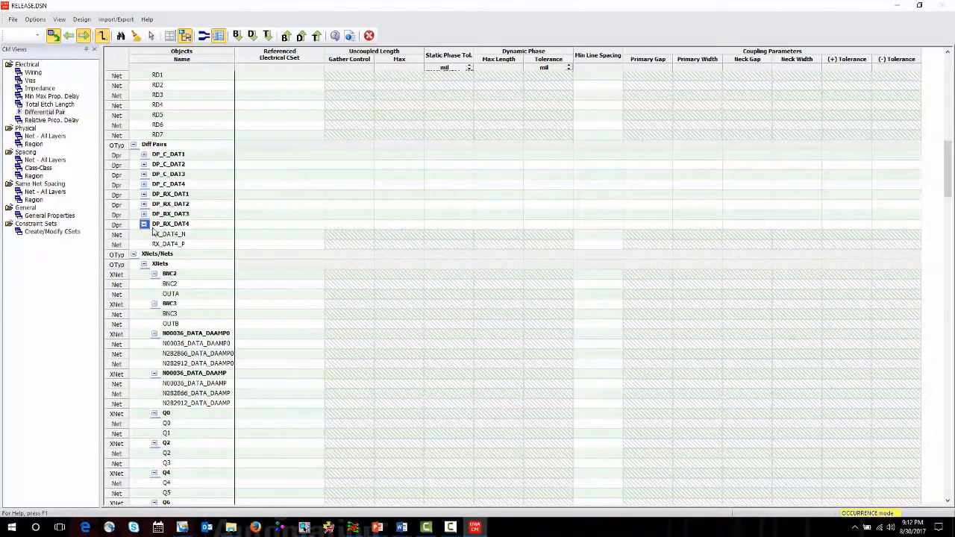
click(144, 223)
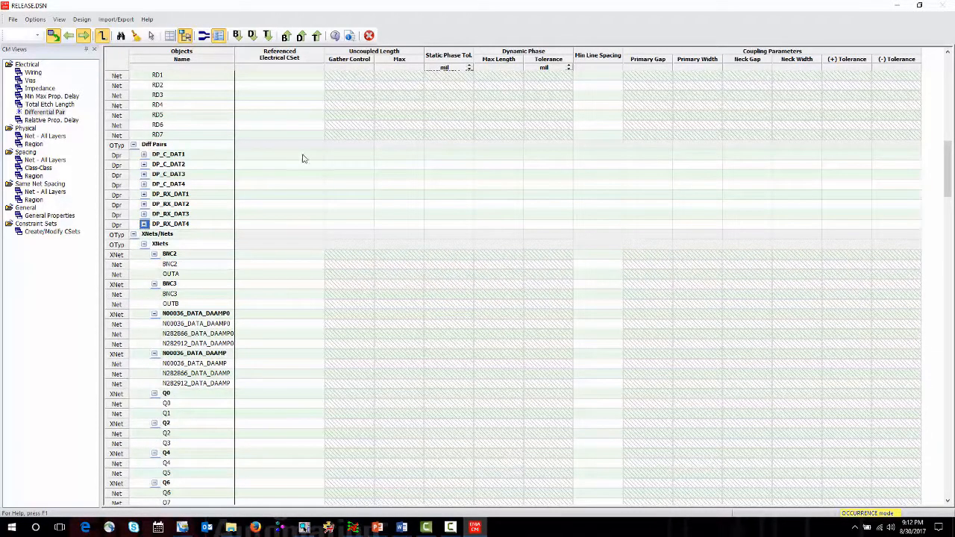
- Assign the DP electrical constraint set to all eight C_DAT and RX_DAT differential pairs
drag(302, 158, 305, 225)
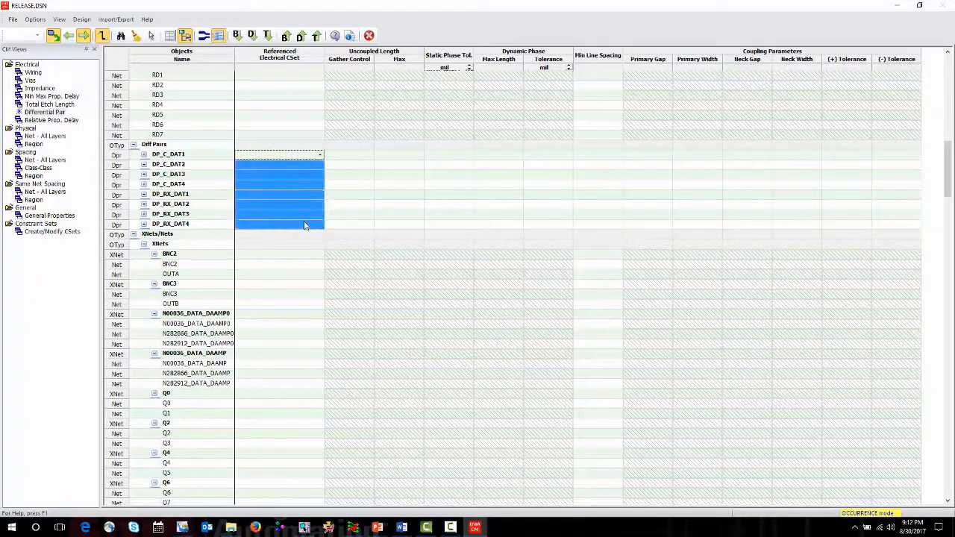
click(319, 159)
click(275, 164)
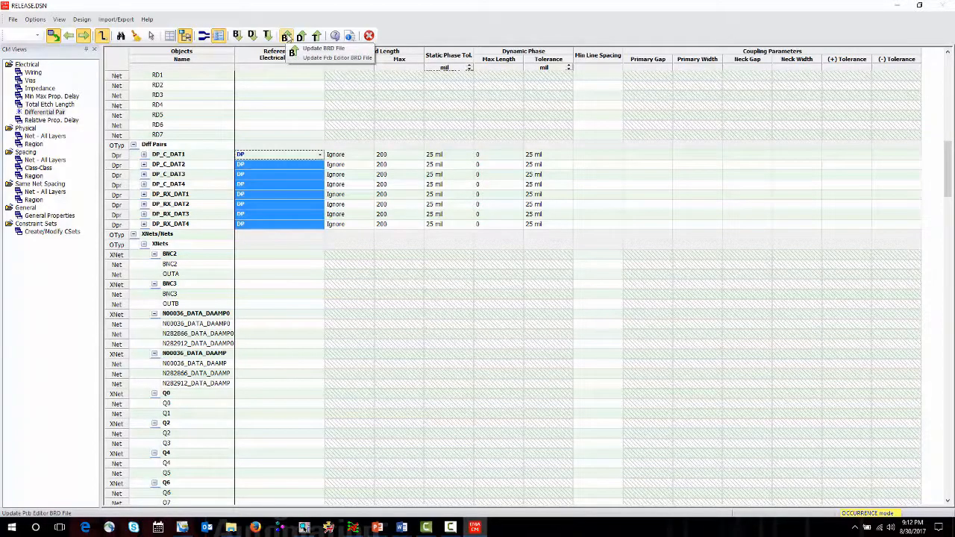
- Update the PCB Editor board file 1_ConstraintsUpdate.brd with the current constraints
click(287, 37)
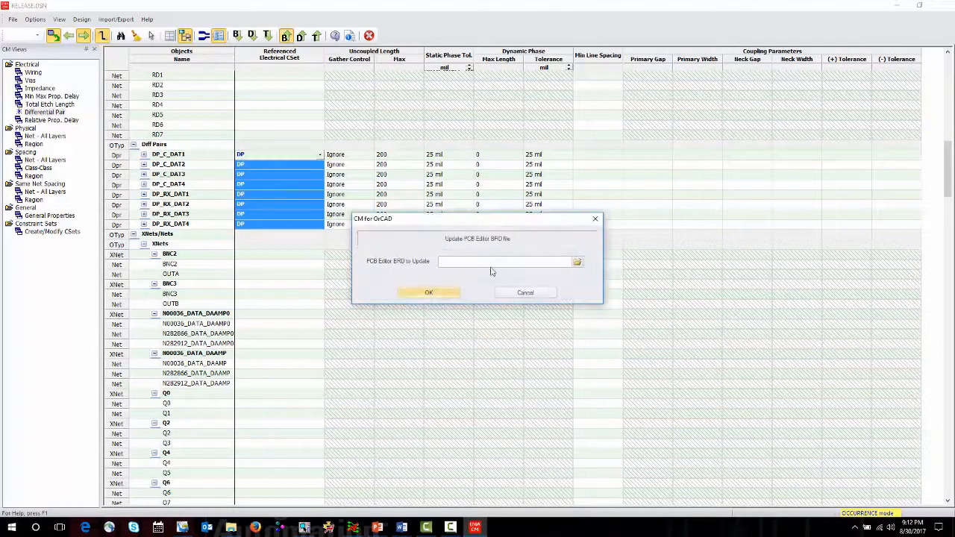
click(579, 262)
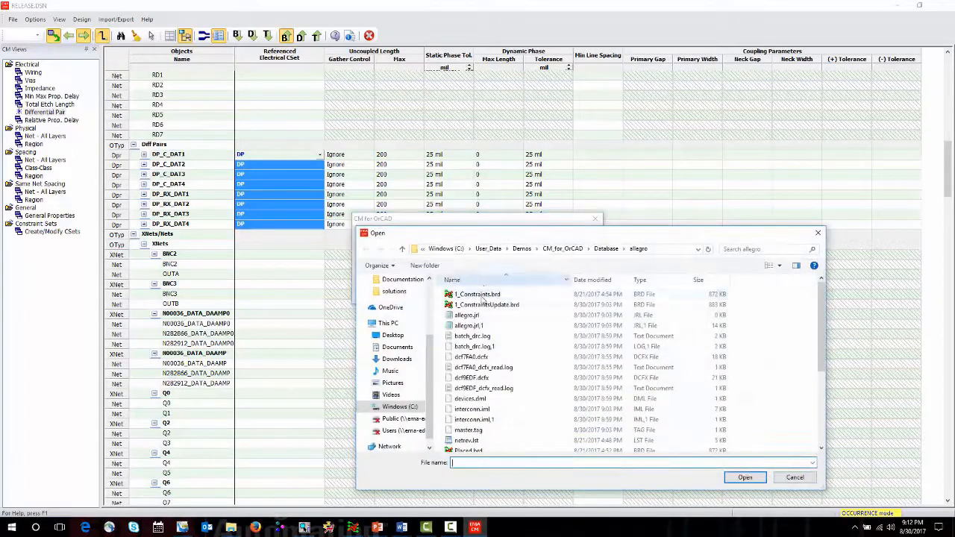
click(481, 307)
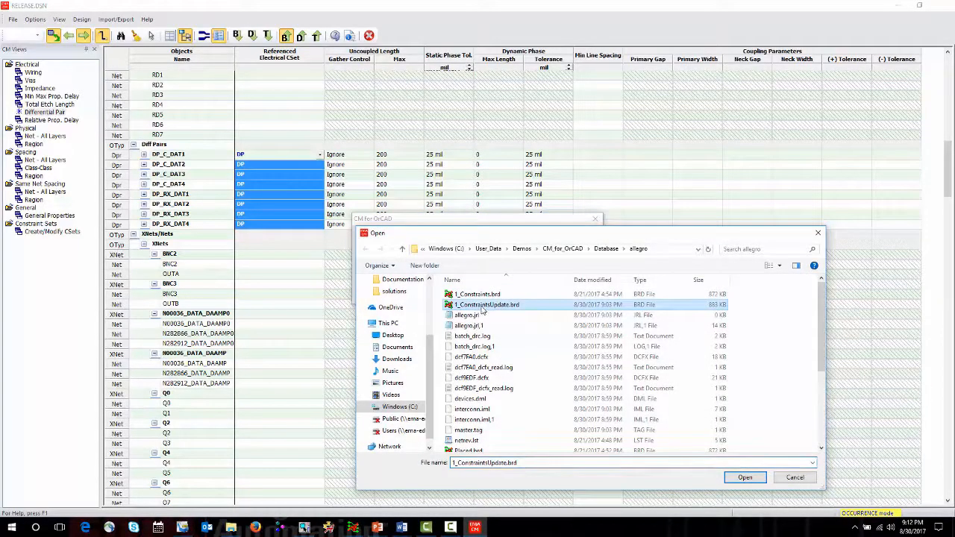
click(746, 478)
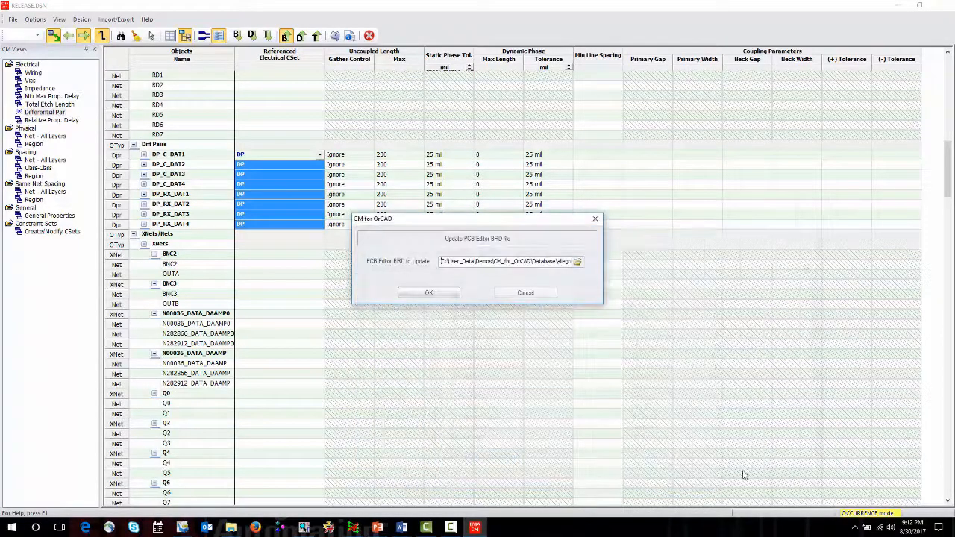
click(433, 292)
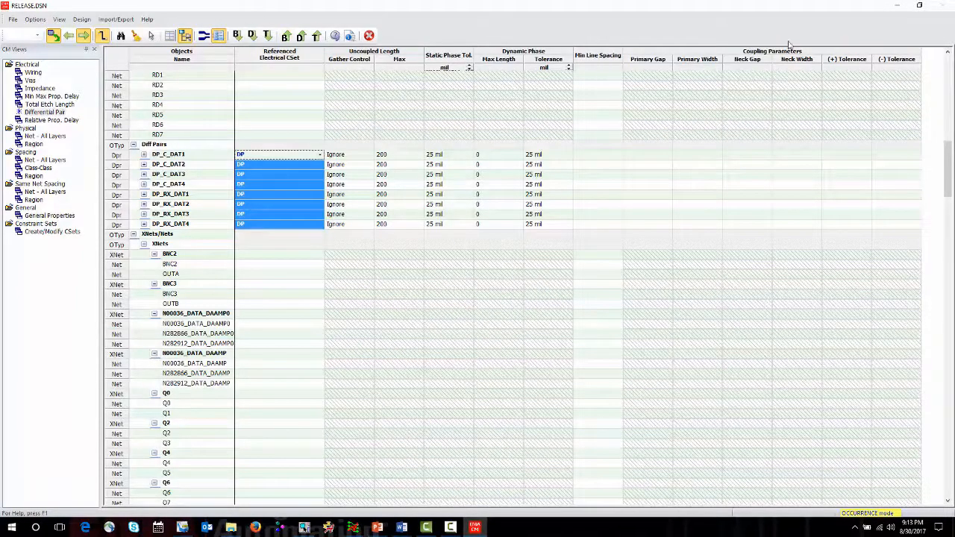
- Switch to Allegro PCB Designer and open the board 1_ConstraintsUpdate.brd
click(900, 7)
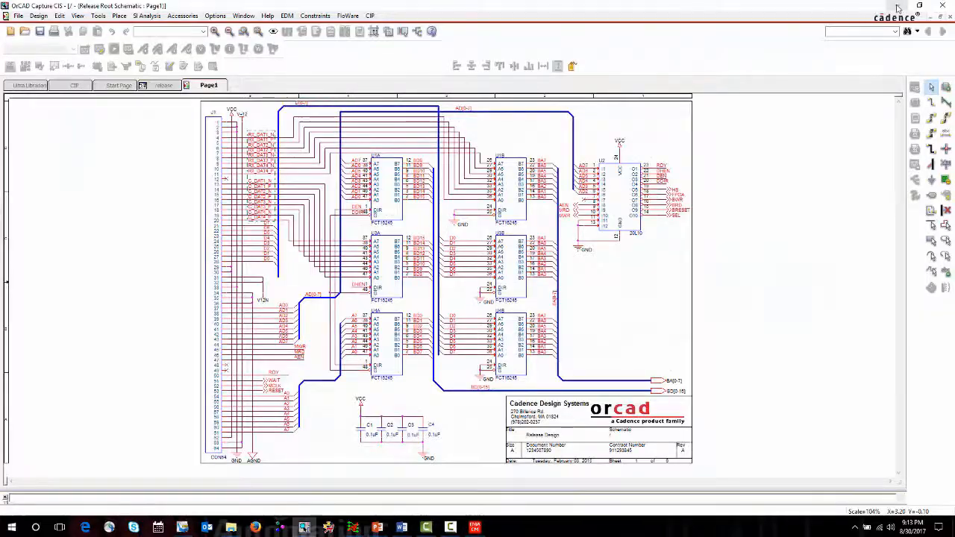
click(900, 7)
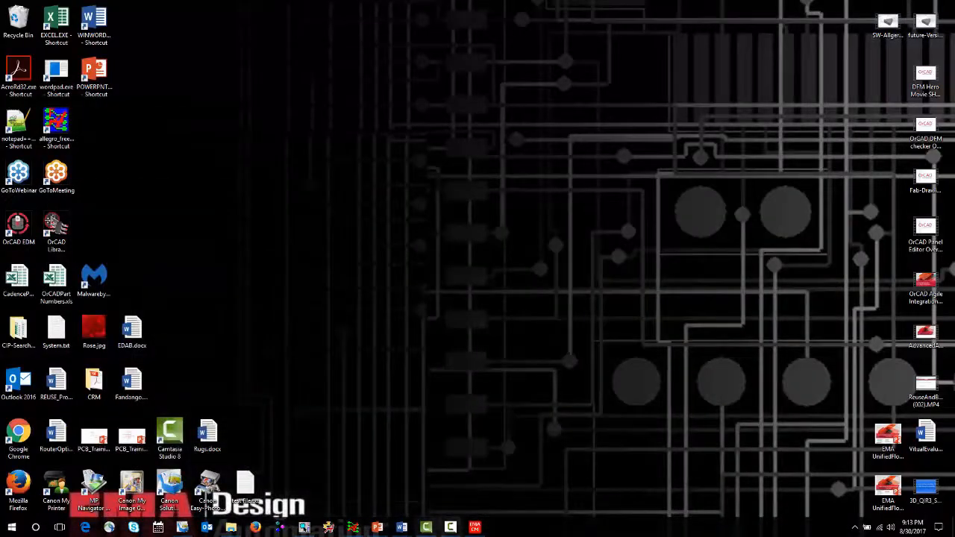
click(353, 528)
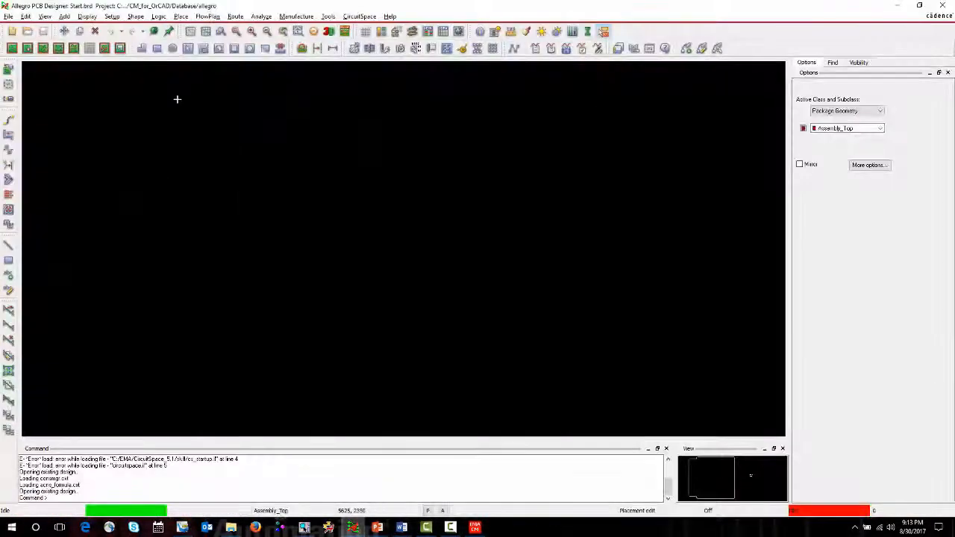
click(8, 16)
click(26, 41)
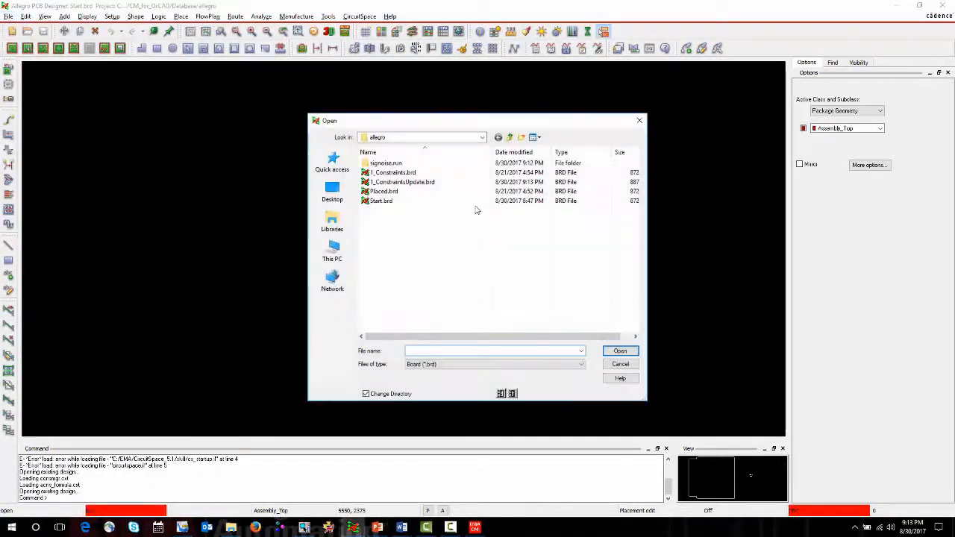
click(403, 183)
double_click(405, 185)
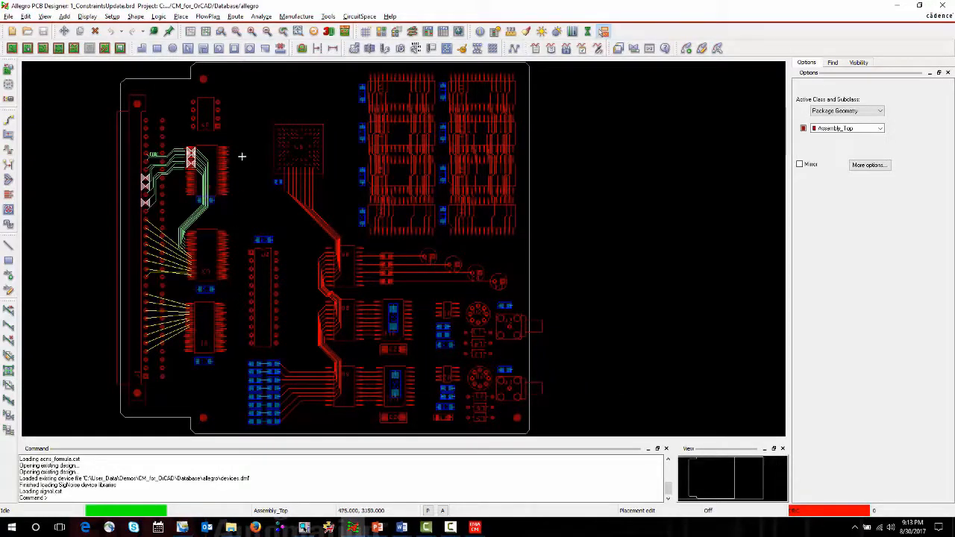
- Review the net-level Differential Pair constraints for the C_DAT and RX_DAT pairs in Constraint Manager, then return to the board
click(430, 34)
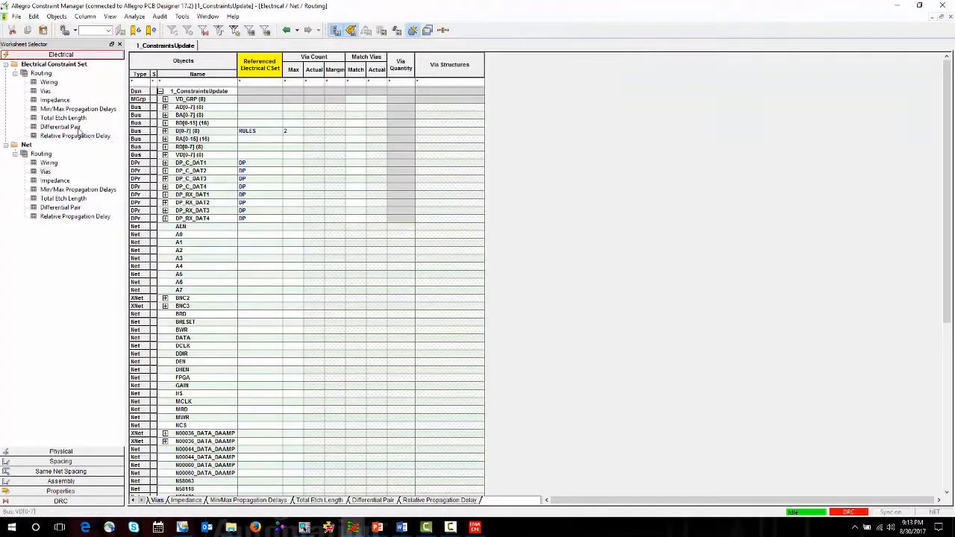
click(61, 207)
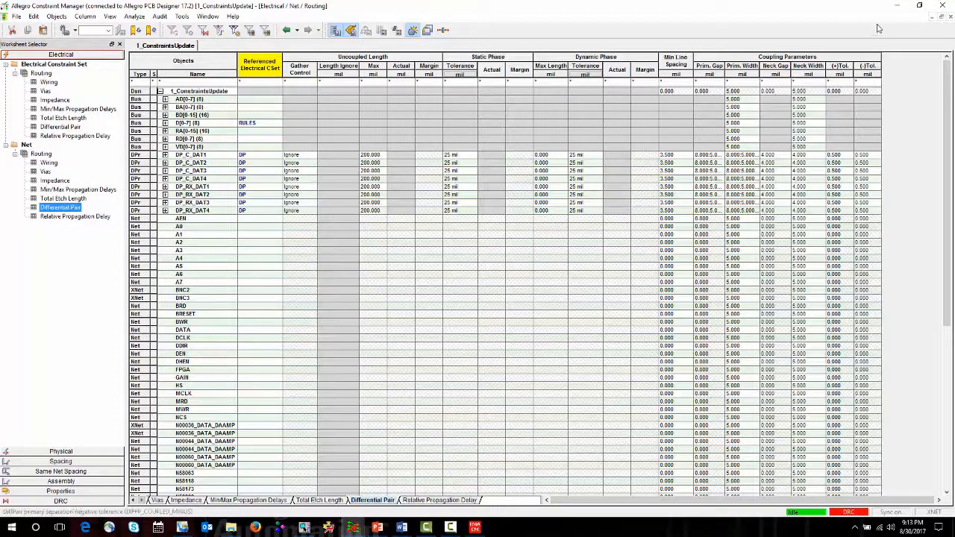
click(897, 6)
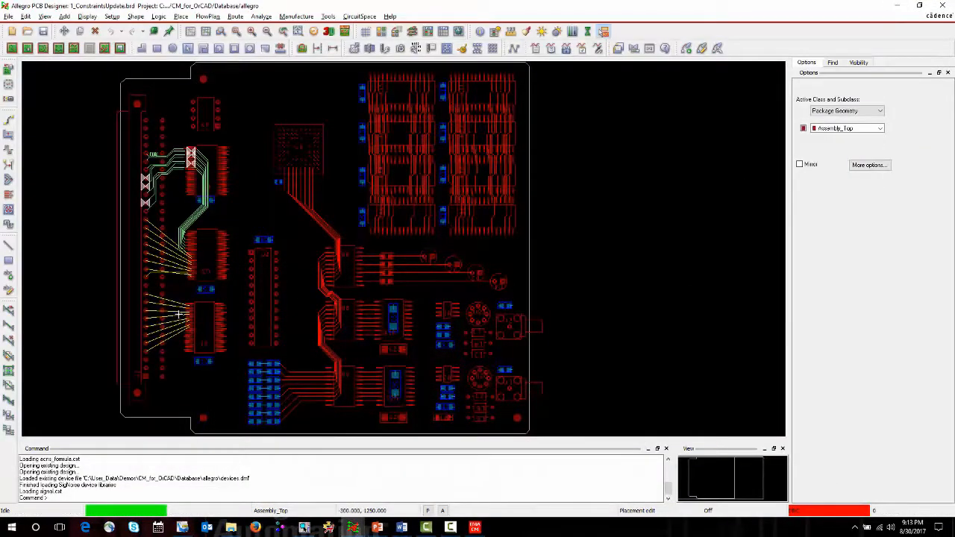
- Start routing the RX_DAT4 differential pair from its chip pads on Top and drop to Inner_1 through a vertical via pattern
scroll(179, 315, up, 5)
middle_drag(240, 274, 246, 270)
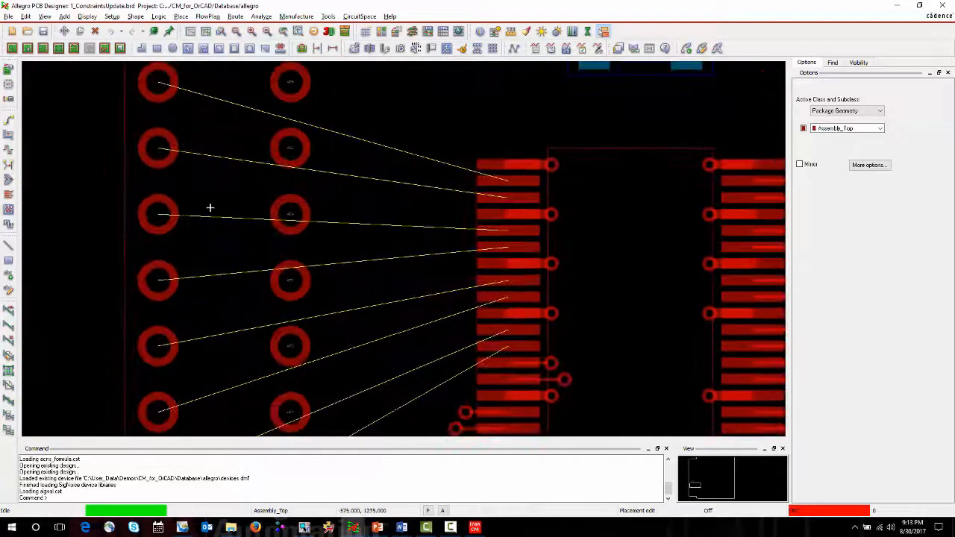
click(7, 122)
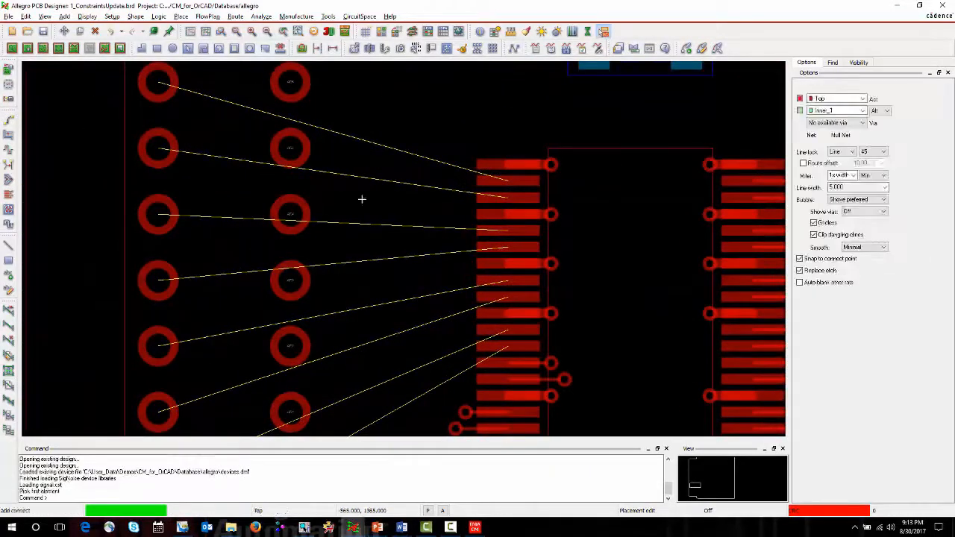
click(507, 195)
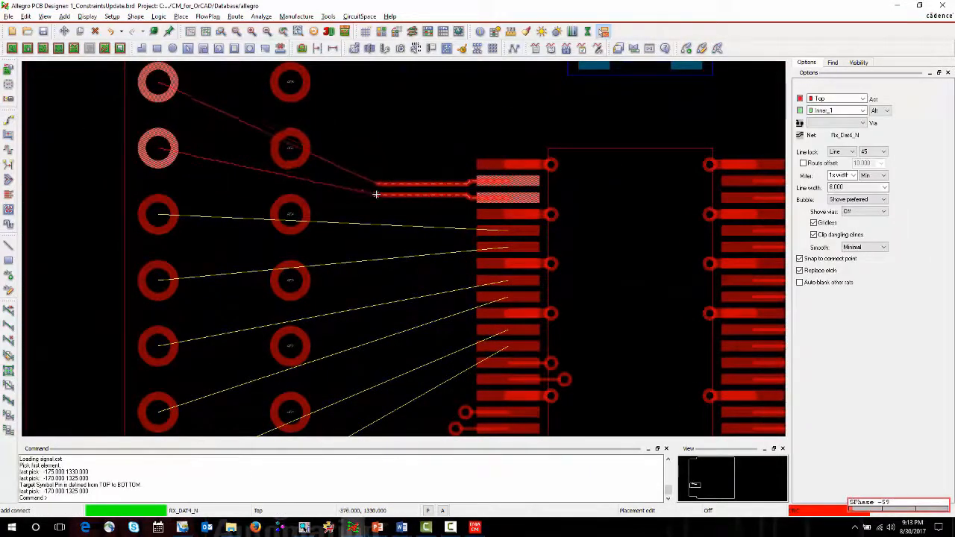
double_click(450, 196)
right_click(450, 195)
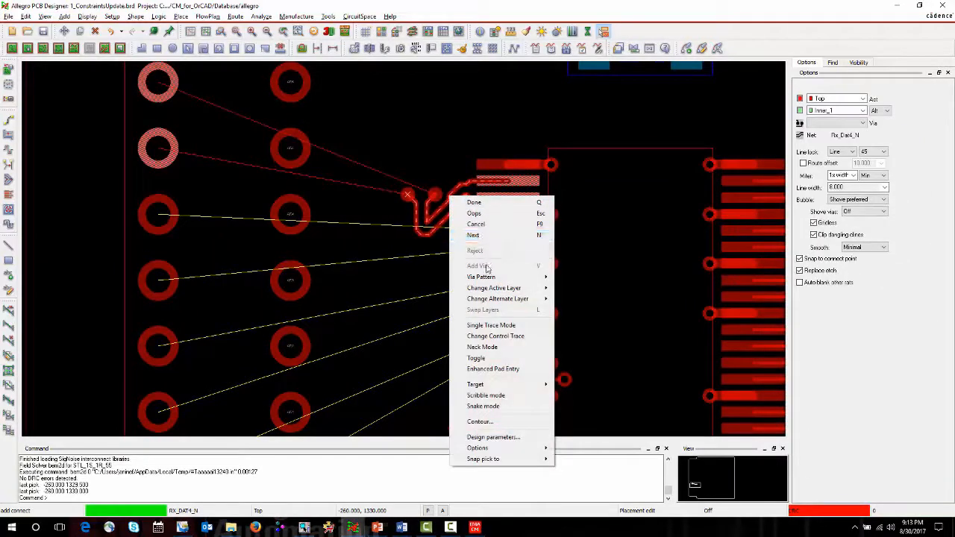
mouse_move(522, 277)
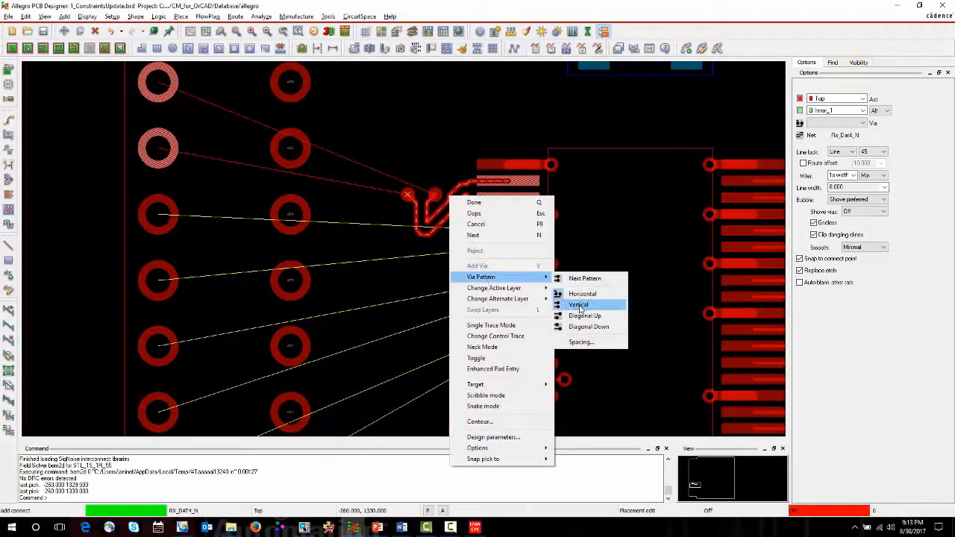
click(579, 304)
click(458, 194)
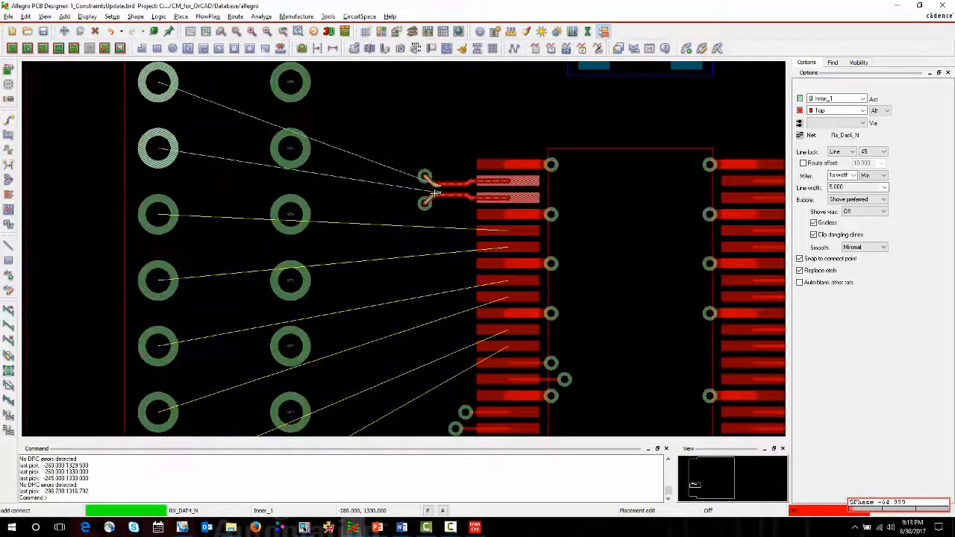
- Route the RX_DAT4 pair on Inner_1 from the vias, between the connector's inner-column pins, to its two outer-column pins
scroll(378, 198, up, 3)
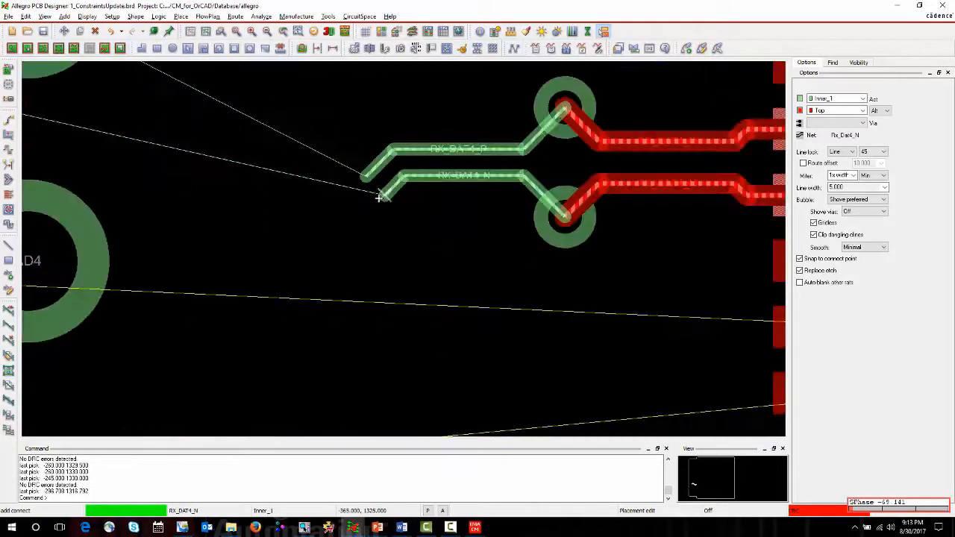
scroll(676, 156, up, 1)
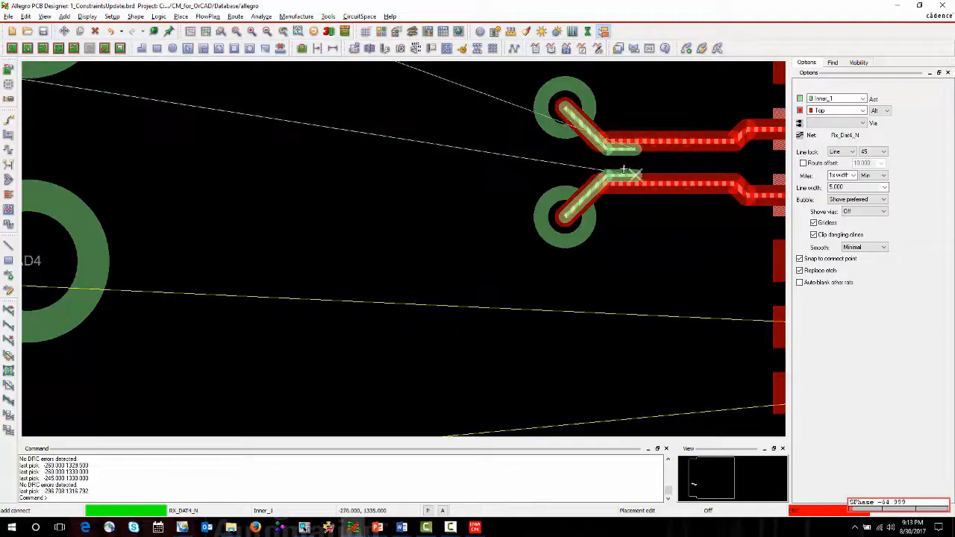
scroll(300, 170, down, 3)
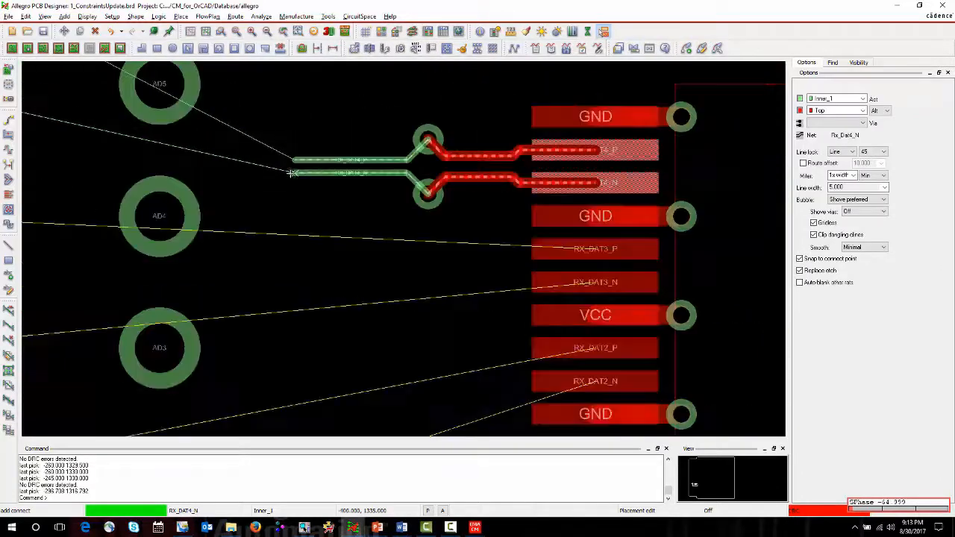
click(284, 160)
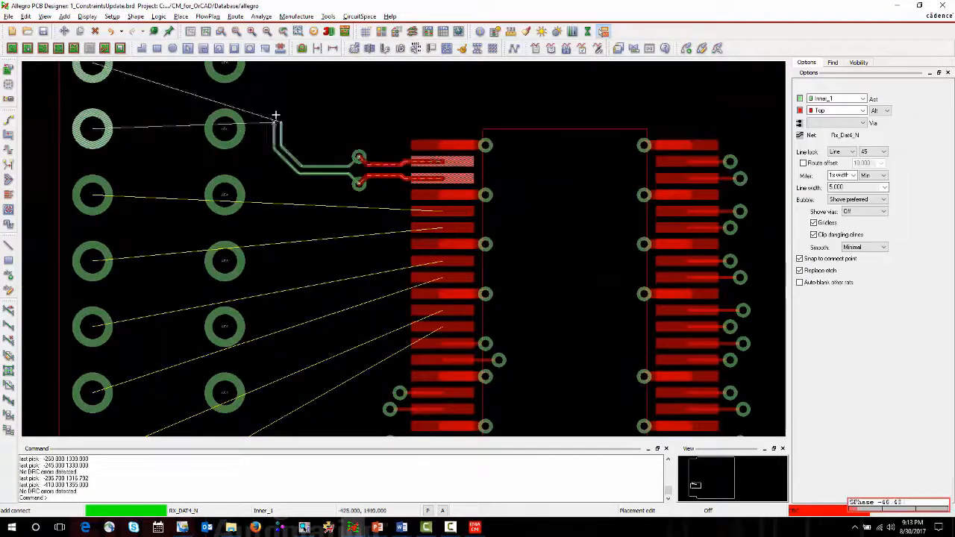
click(260, 104)
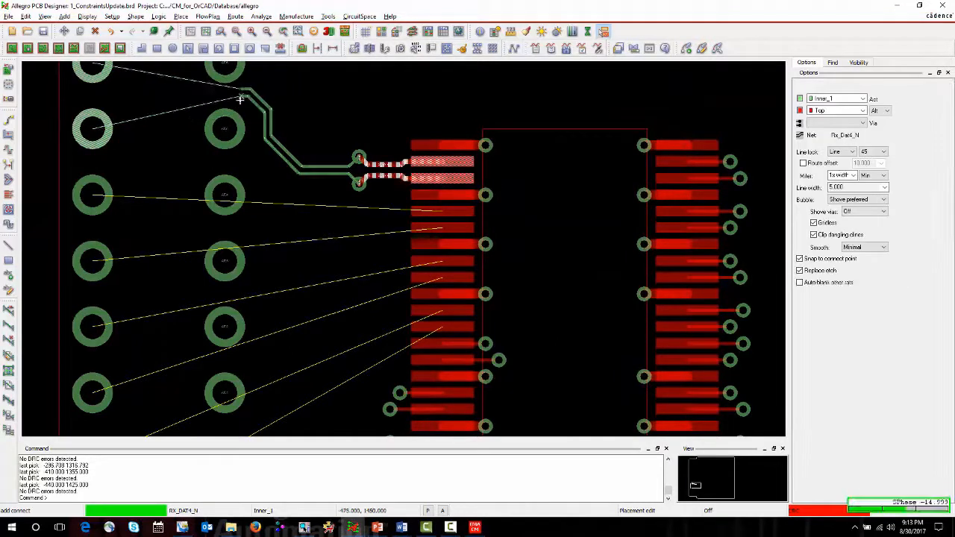
click(233, 93)
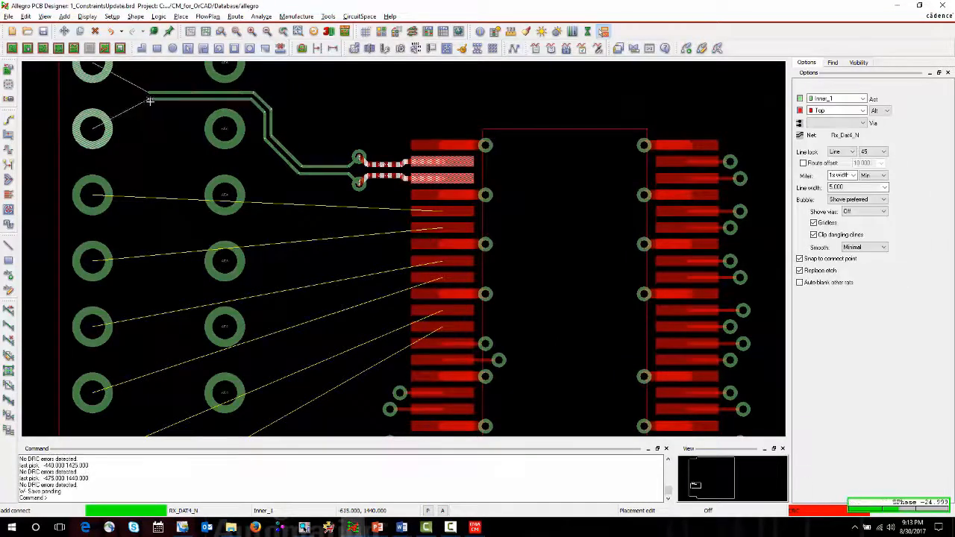
click(147, 100)
click(146, 97)
click(89, 137)
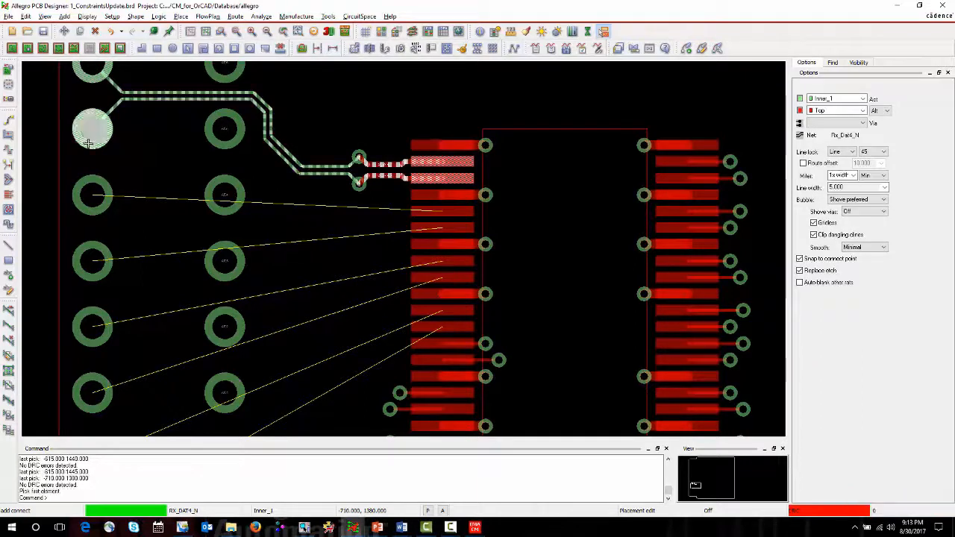